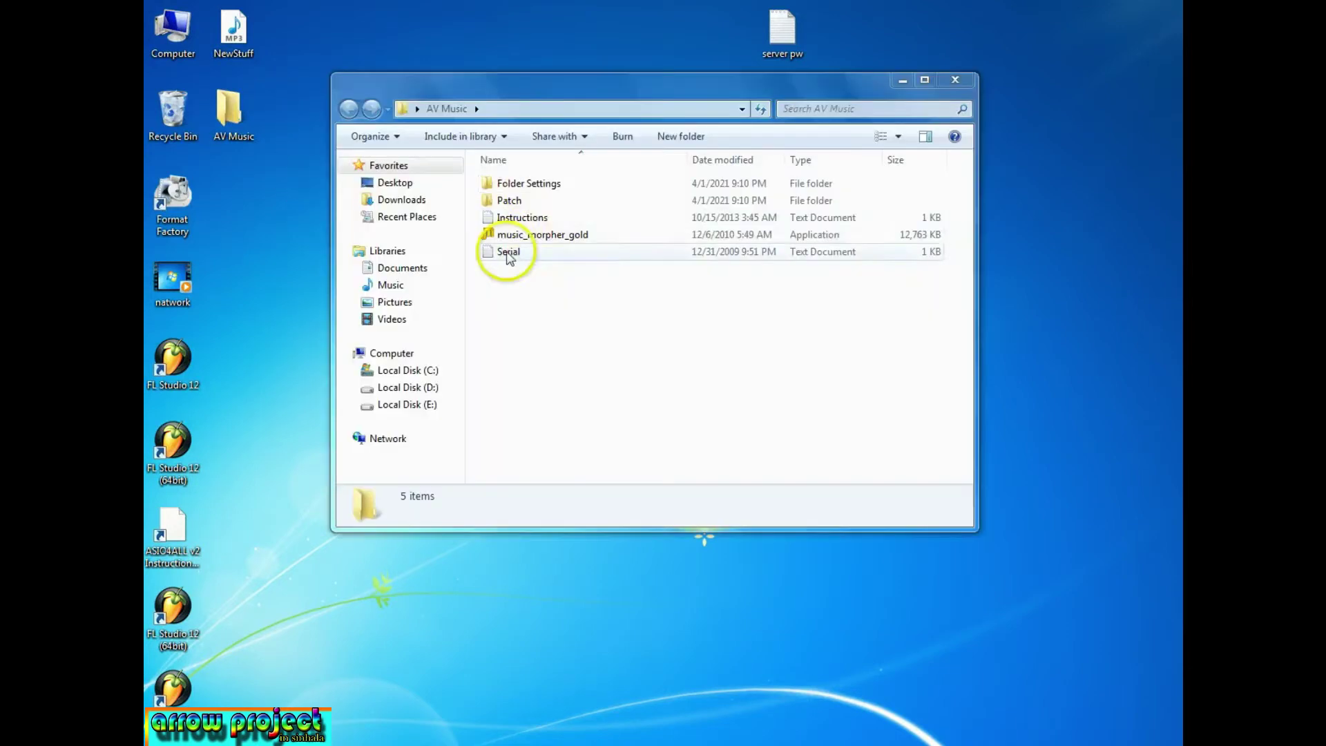
- Run music_morpher_gold from the AV Music folder, accept the license agreement and install with the default Dealio toolbar options
{"action": "double_click", "coordinate": [235, 111]}
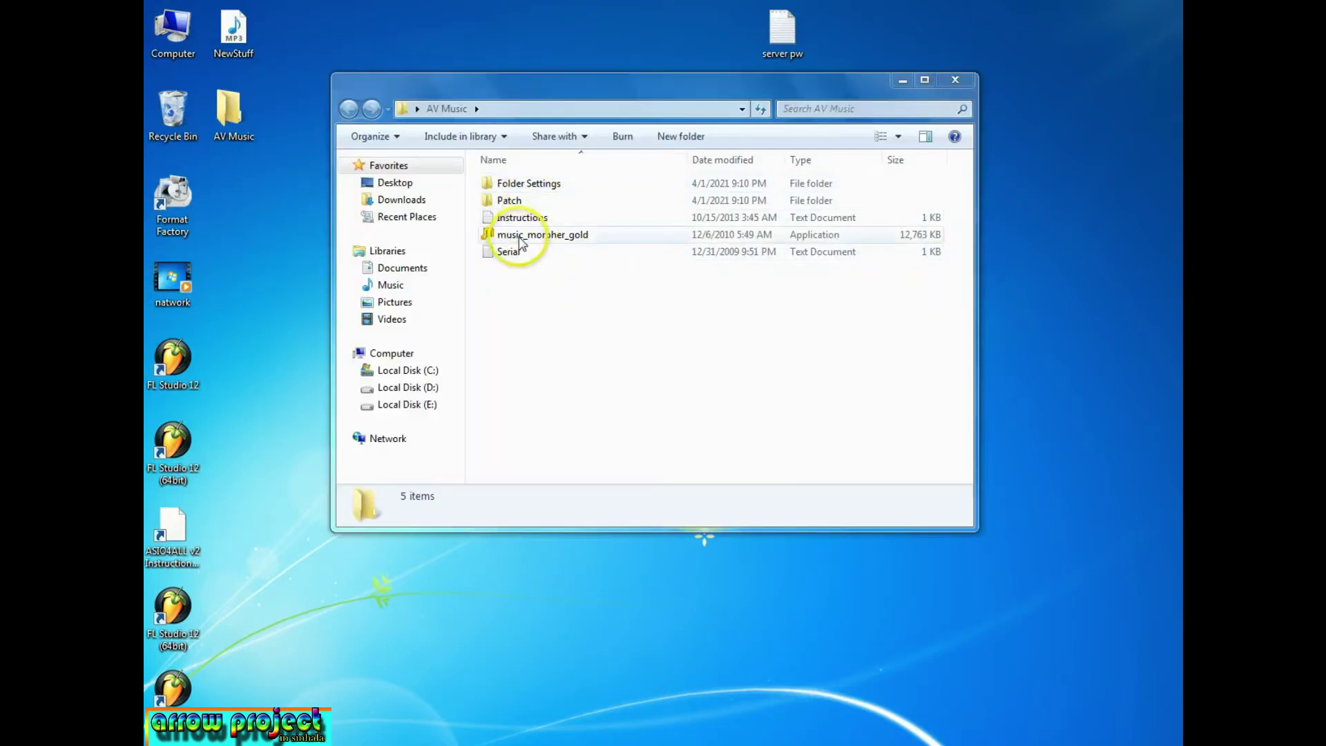
{"action": "double_click", "coordinate": [559, 236]}
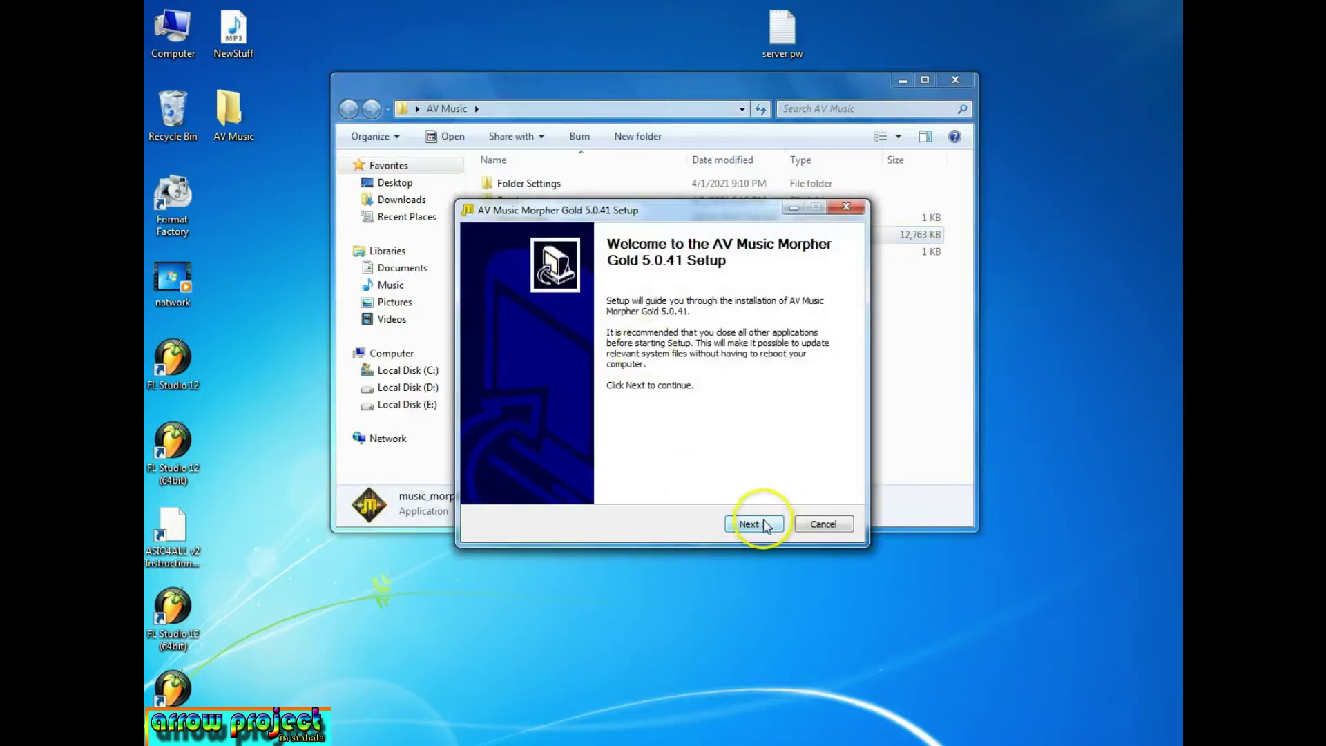
{"action": "left_click", "coordinate": [768, 523]}
{"action": "left_click", "coordinate": [763, 523]}
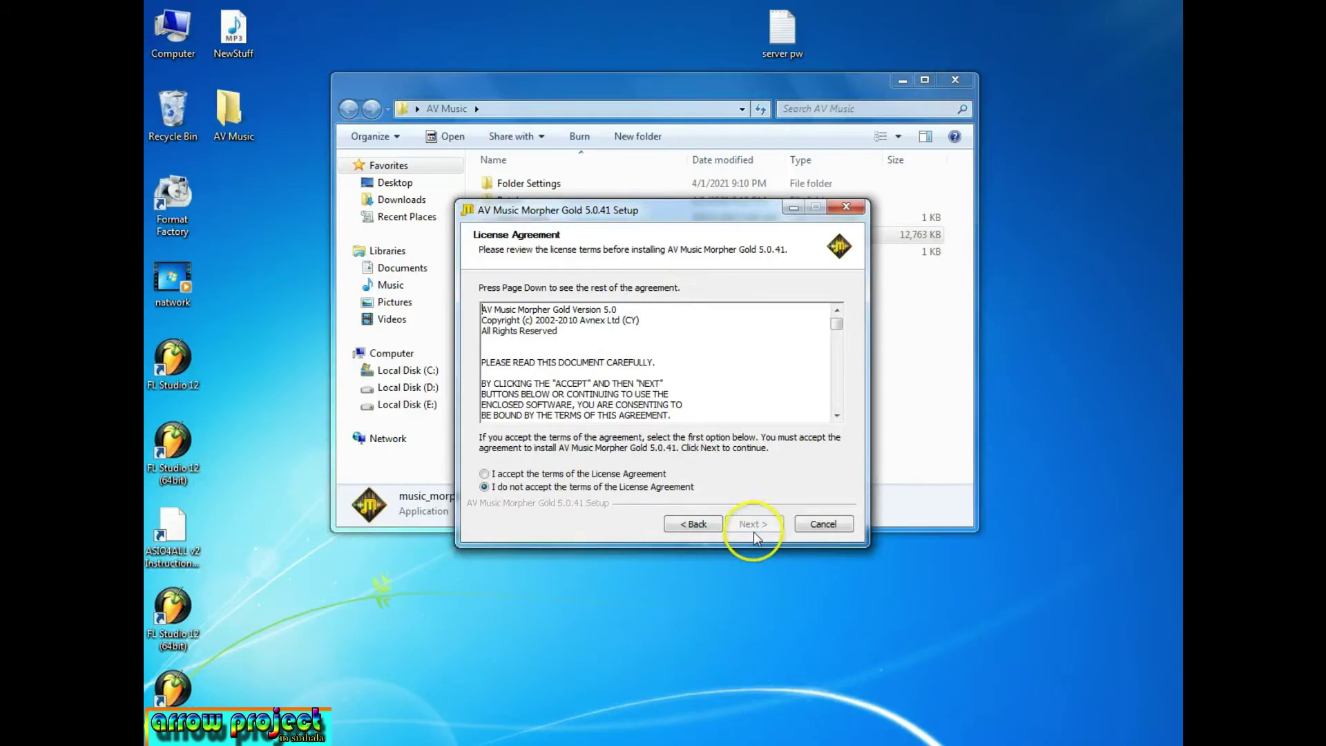
{"action": "left_click", "coordinate": [484, 474]}
{"action": "left_click", "coordinate": [729, 522]}
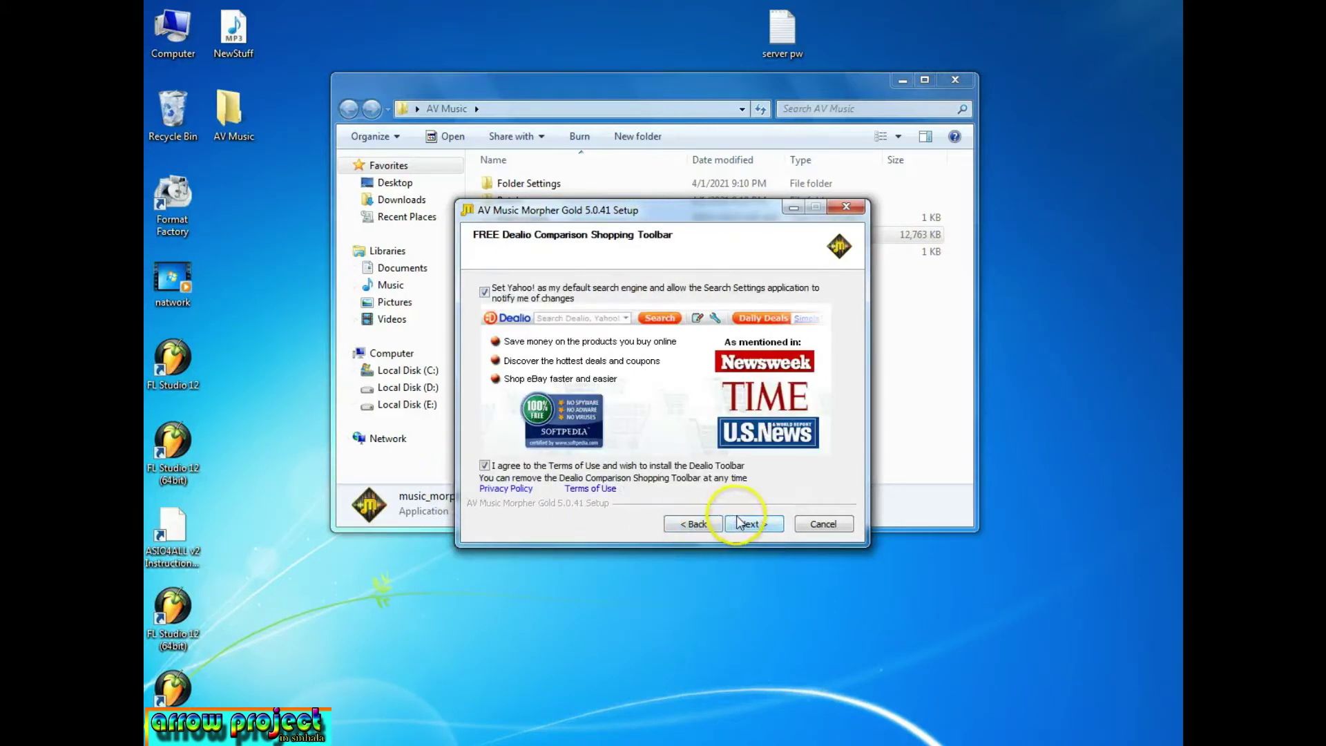
{"action": "left_click", "coordinate": [738, 524]}
{"action": "left_click", "coordinate": [750, 529]}
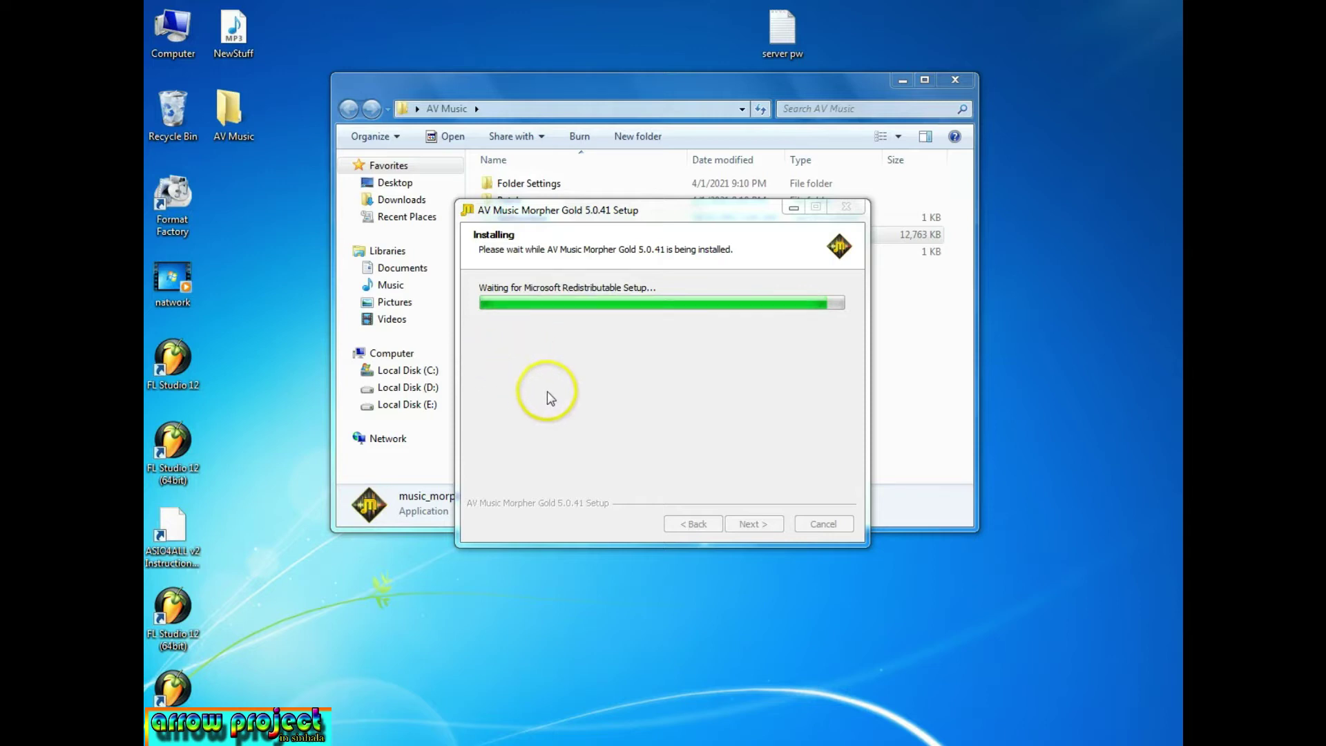
{"action": "right_click", "coordinate": [490, 3]}
{"action": "left_click", "coordinate": [525, 46]}
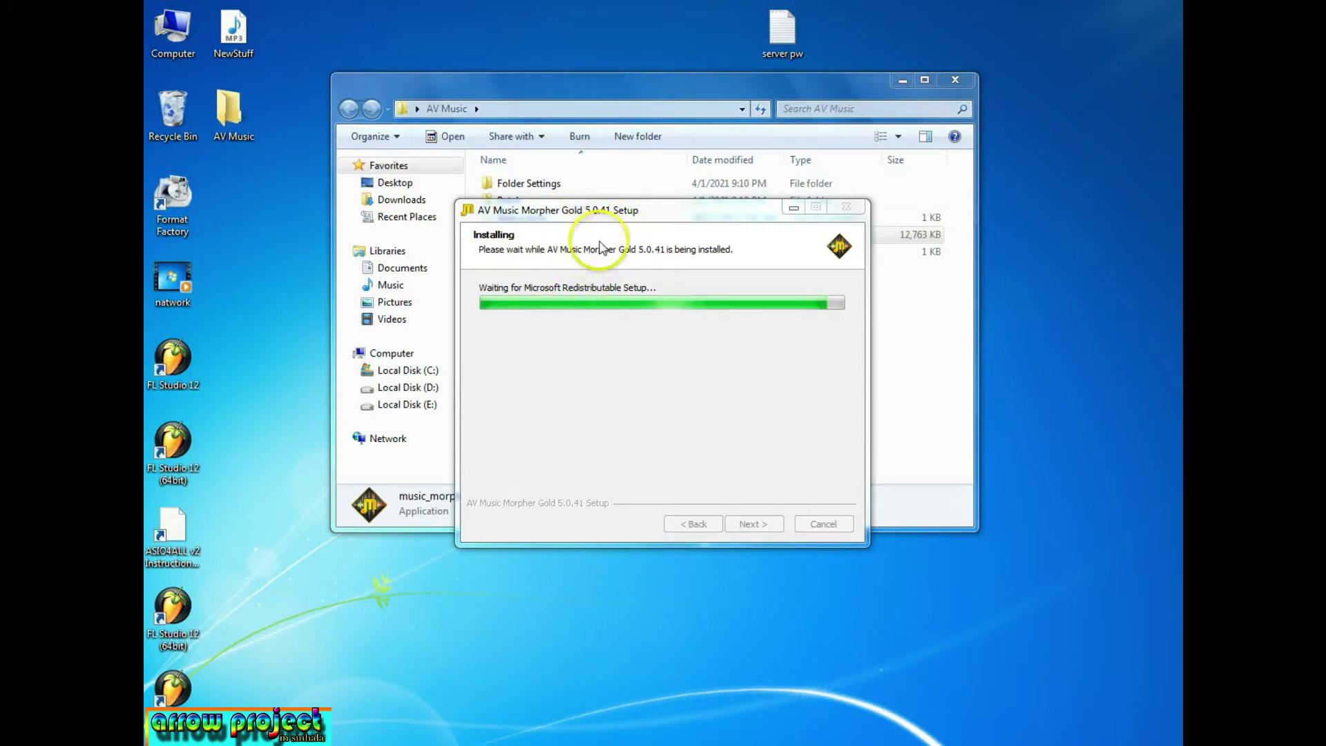
{"action": "right_click", "coordinate": [563, 13]}
{"action": "left_click", "coordinate": [602, 58]}
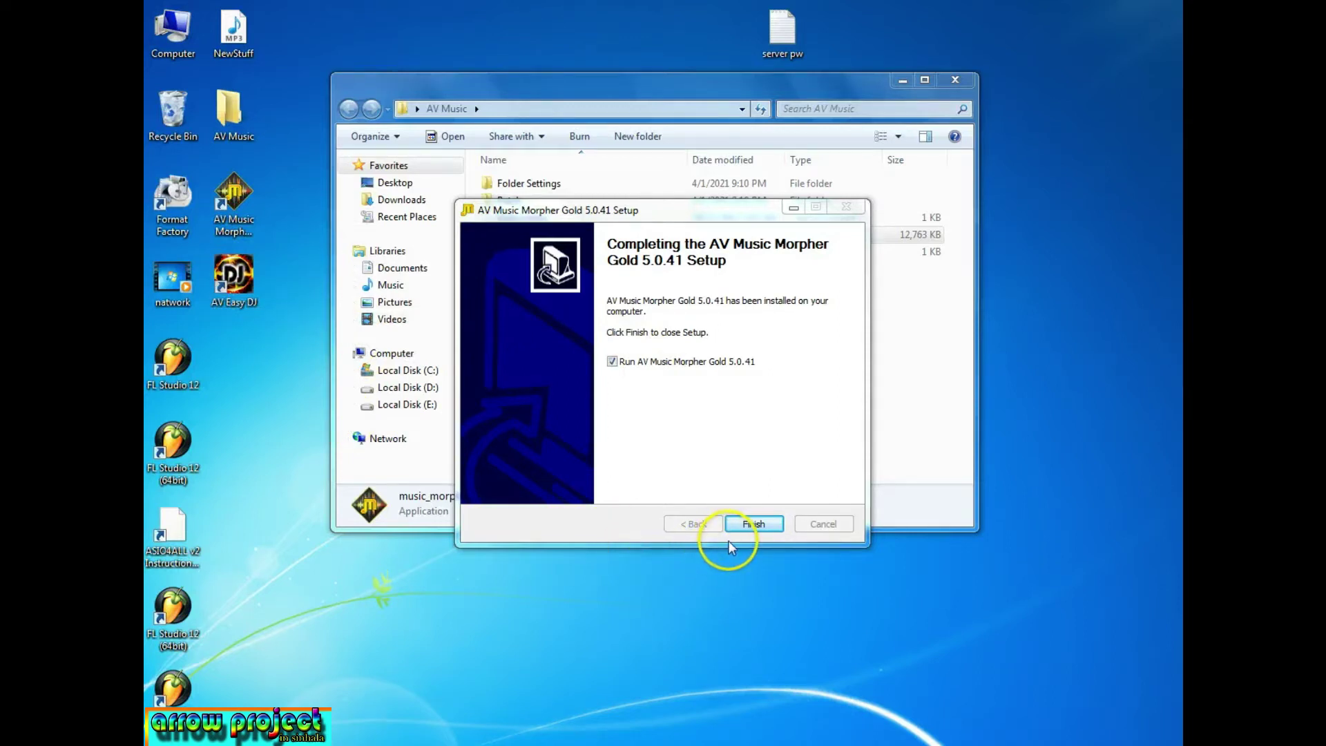
- Finish the setup with the option to run AV Music Morpher Gold enabled, and open the Patch folder in AV Music
{"action": "left_click", "coordinate": [751, 523]}
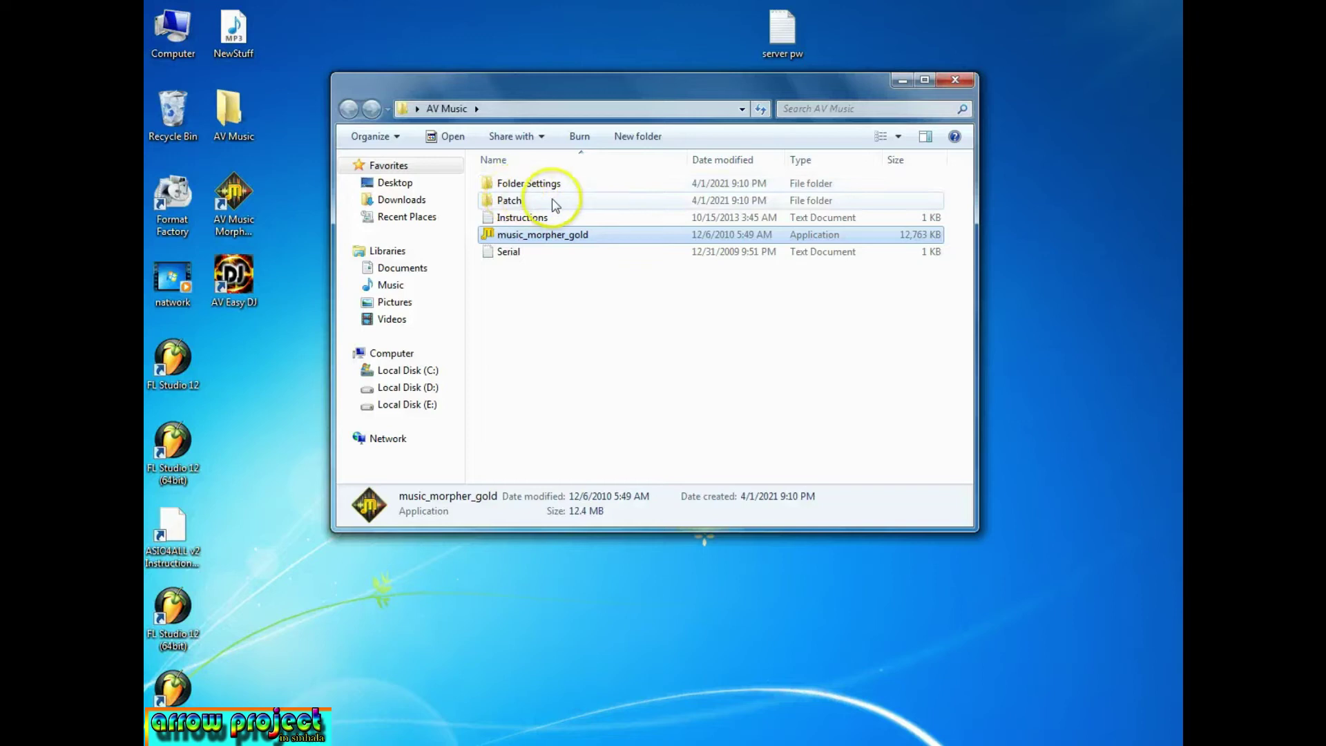
{"action": "left_click", "coordinate": [526, 204]}
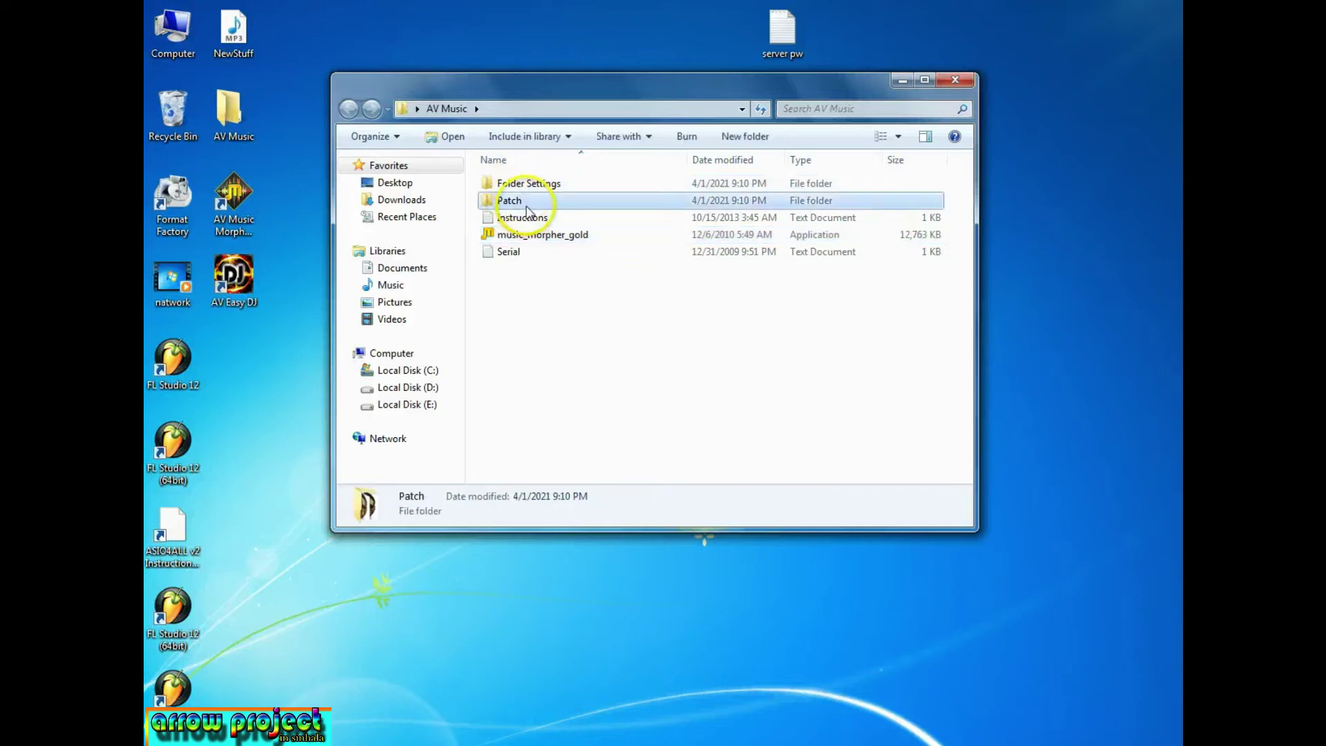
{"action": "double_click", "coordinate": [527, 205]}
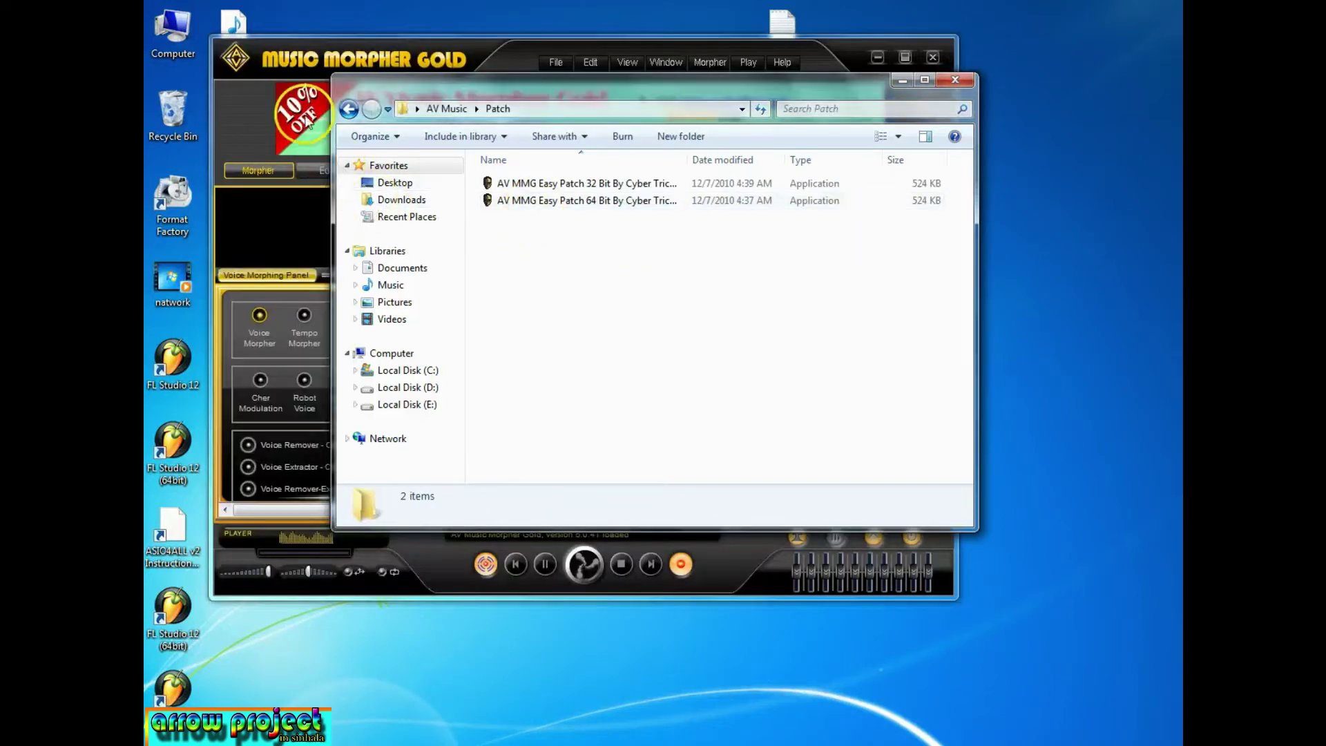
- Close the trial version dialog and copy the AV MMG Easy Patch 64 Bit application from the Patch folder
{"action": "left_click", "coordinate": [263, 90]}
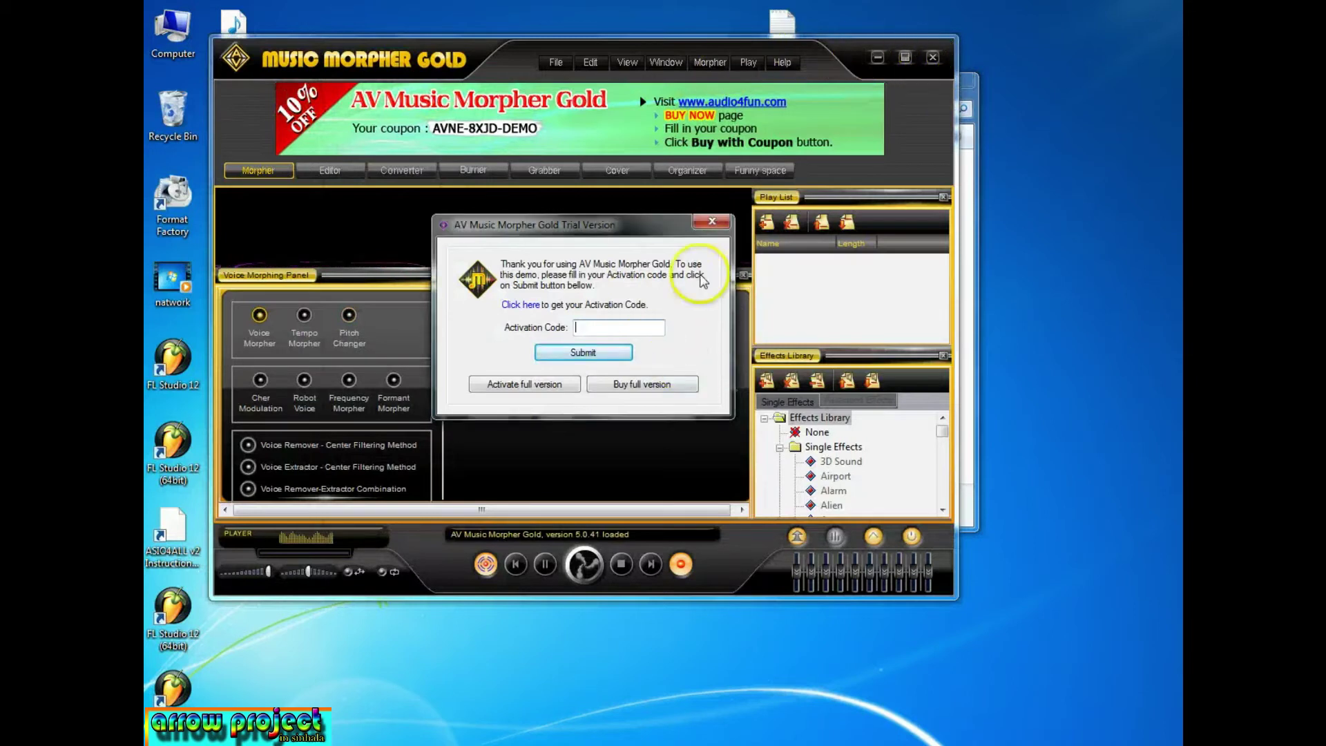
{"action": "left_click", "coordinate": [712, 221]}
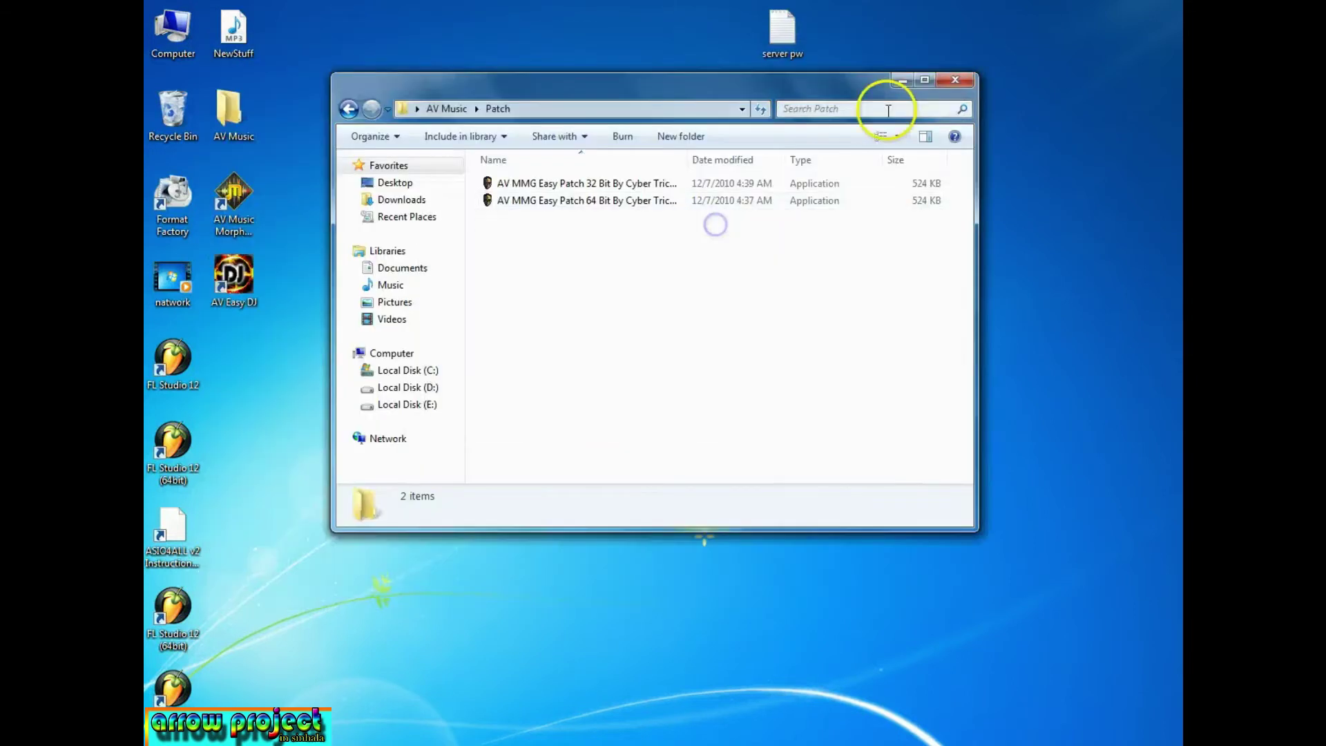
{"action": "left_click", "coordinate": [573, 201]}
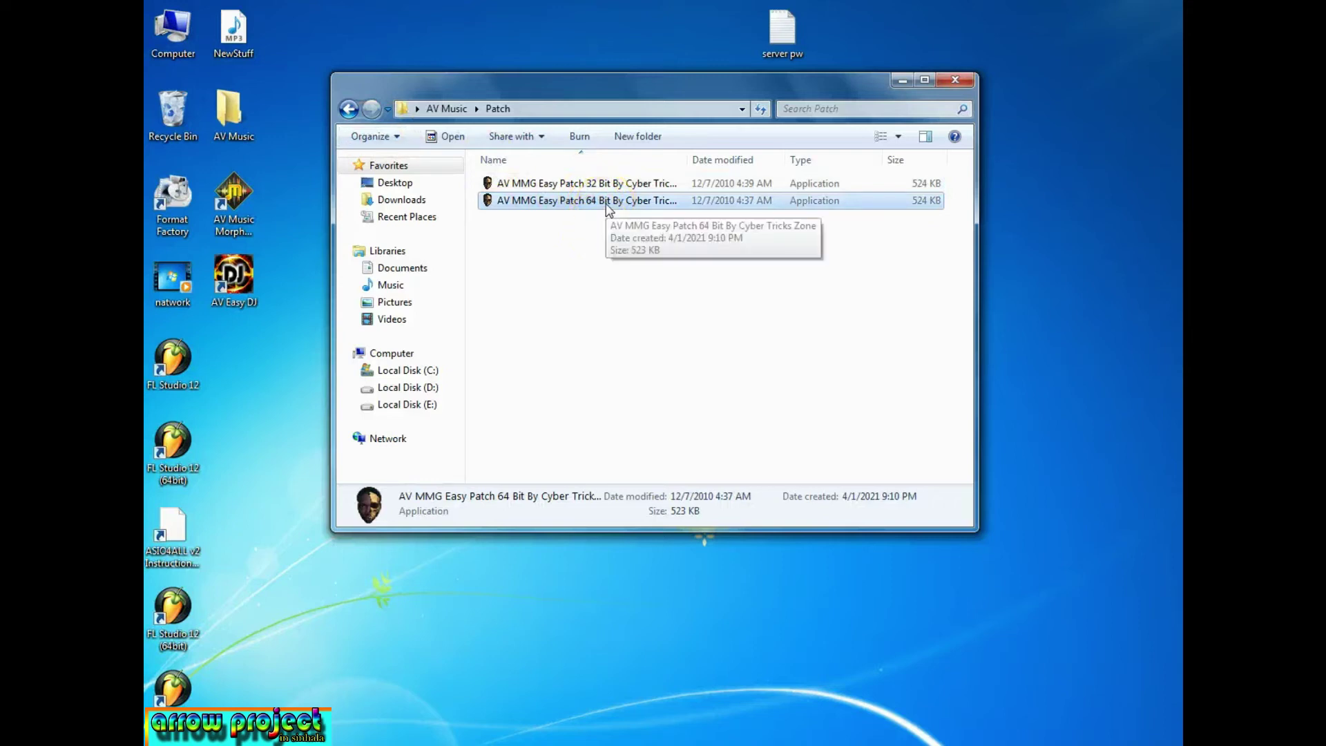
{"action": "right_click", "coordinate": [608, 208]}
{"action": "left_click", "coordinate": [642, 376]}
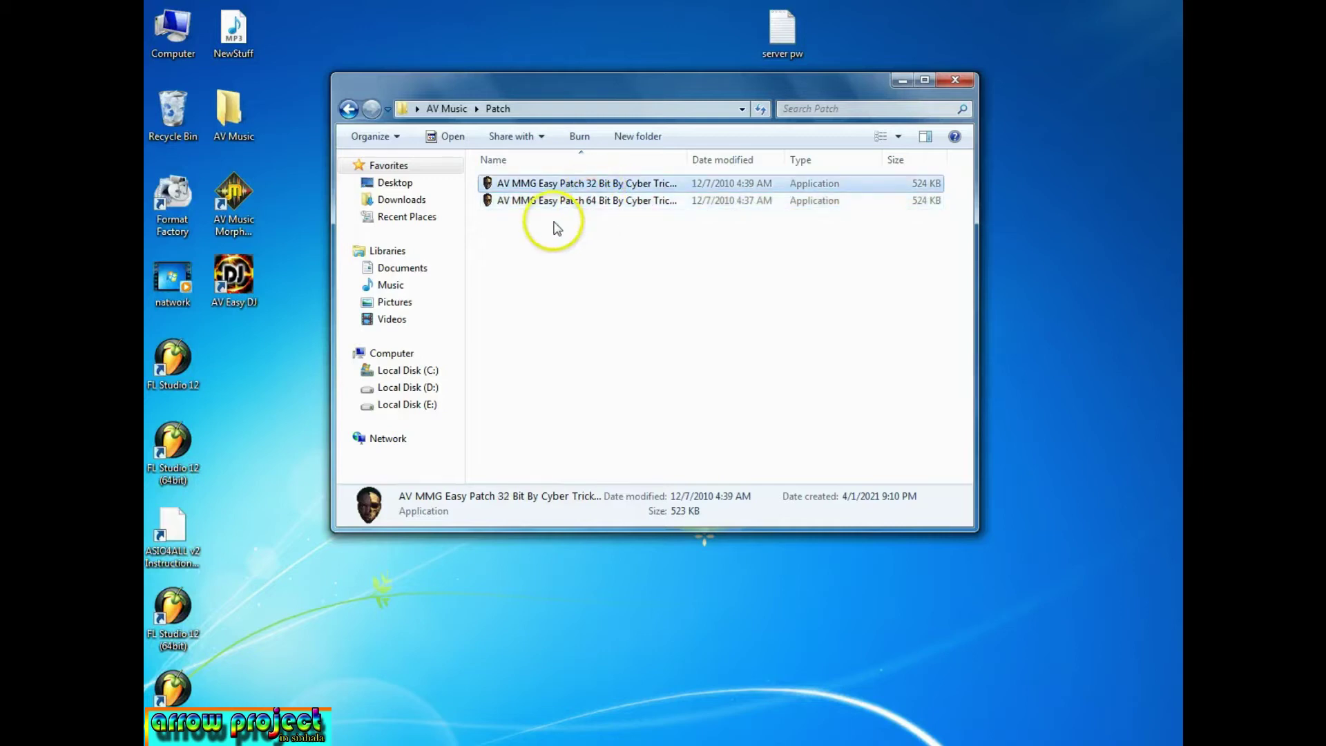
- Open the AV Music Morpher Gold folder under Program Files (x86) on Local Disk (C:) in a new window
{"action": "left_click", "coordinate": [405, 371]}
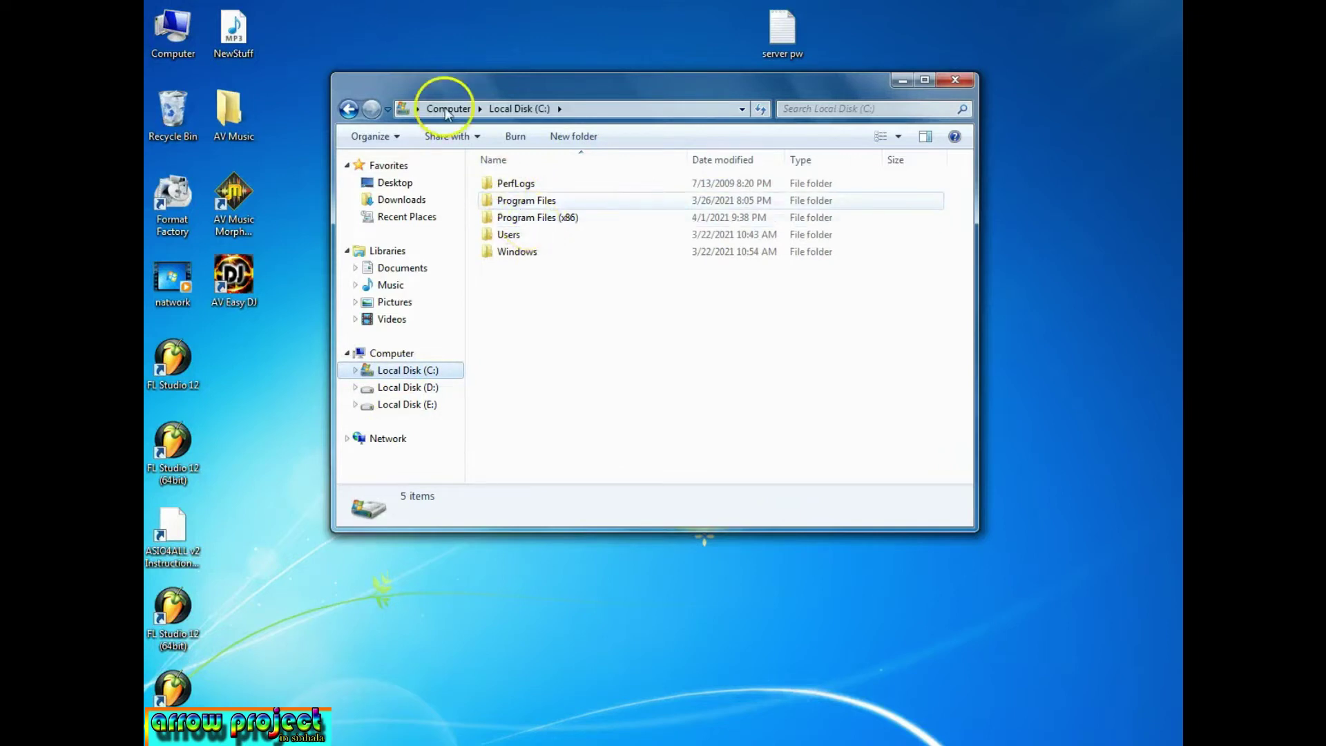
{"action": "key", "text": "ctrl+n"}
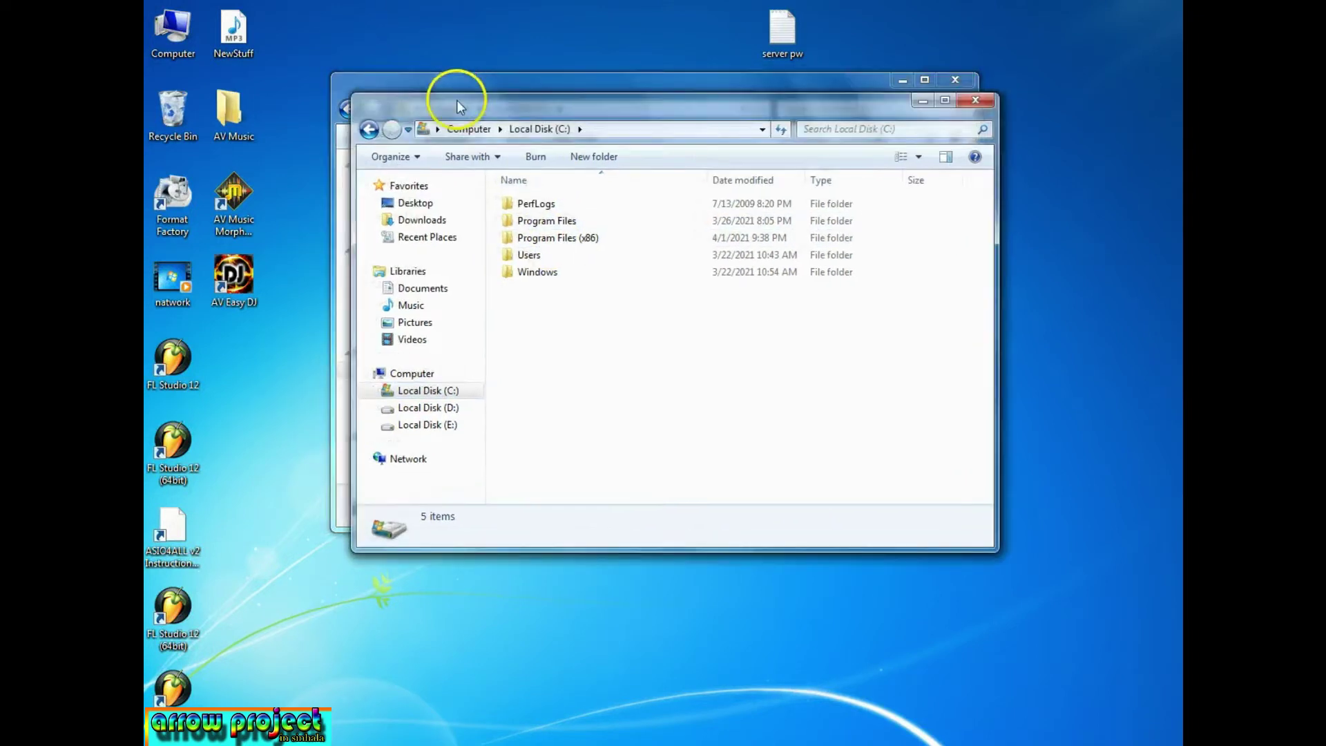
{"action": "left_click", "coordinate": [413, 389]}
{"action": "left_click", "coordinate": [546, 220]}
{"action": "double_click", "coordinate": [543, 238]}
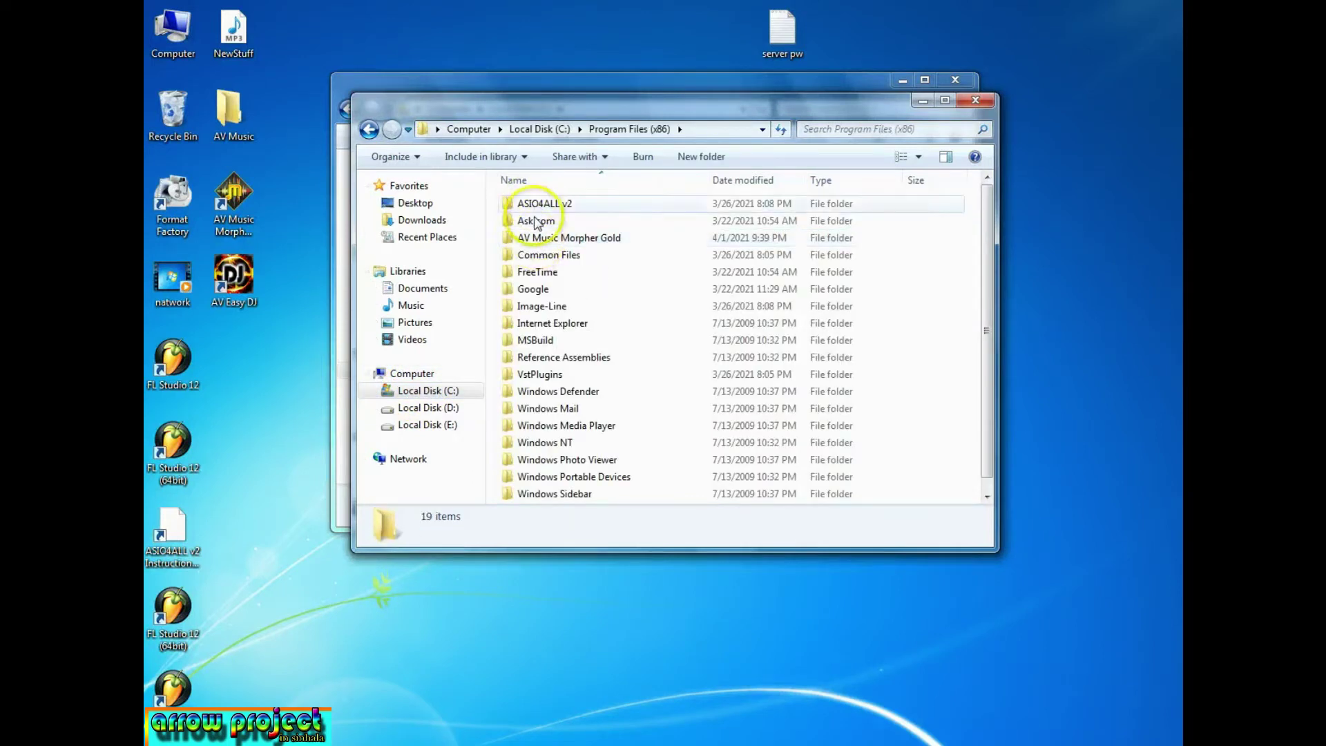
{"action": "scroll", "coordinate": [577, 340], "scroll_direction": "down", "scroll_amount": 1}
{"action": "left_click", "coordinate": [563, 358]}
{"action": "scroll", "coordinate": [562, 365], "scroll_direction": "up", "scroll_amount": 1}
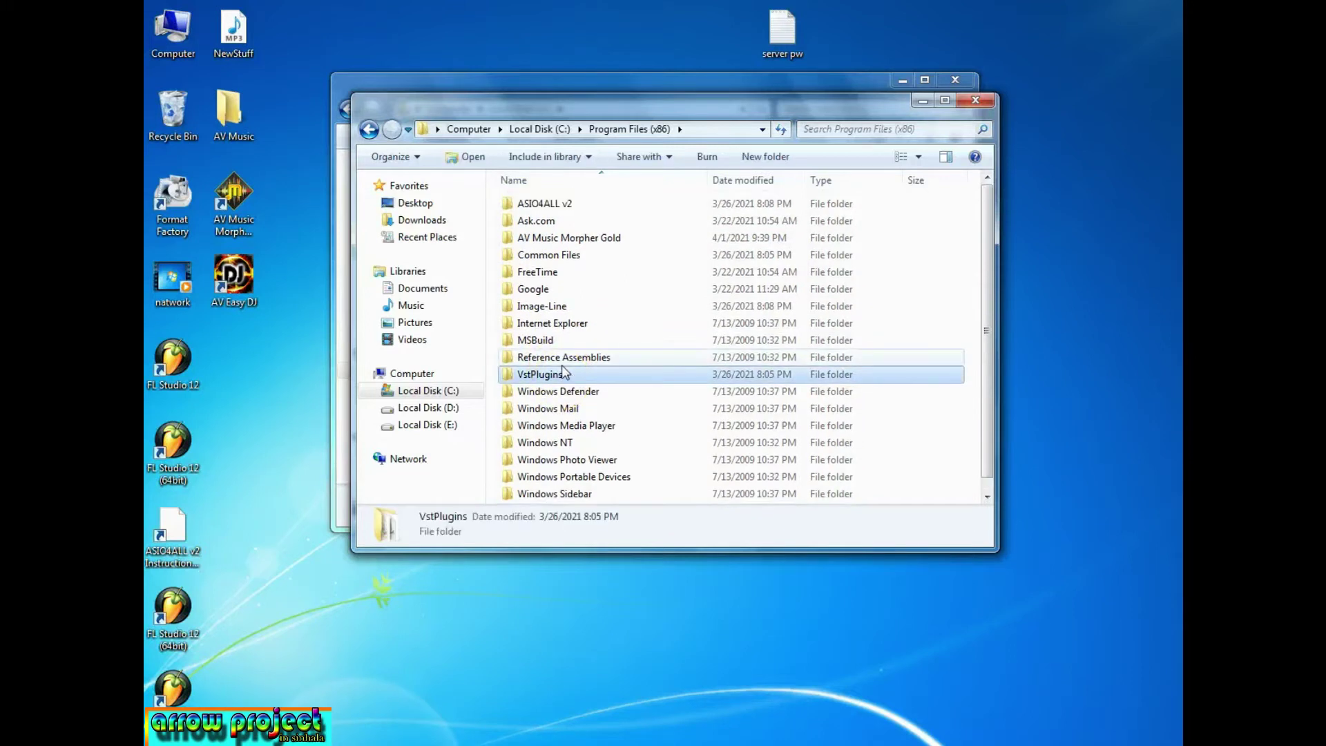
{"action": "double_click", "coordinate": [563, 242]}
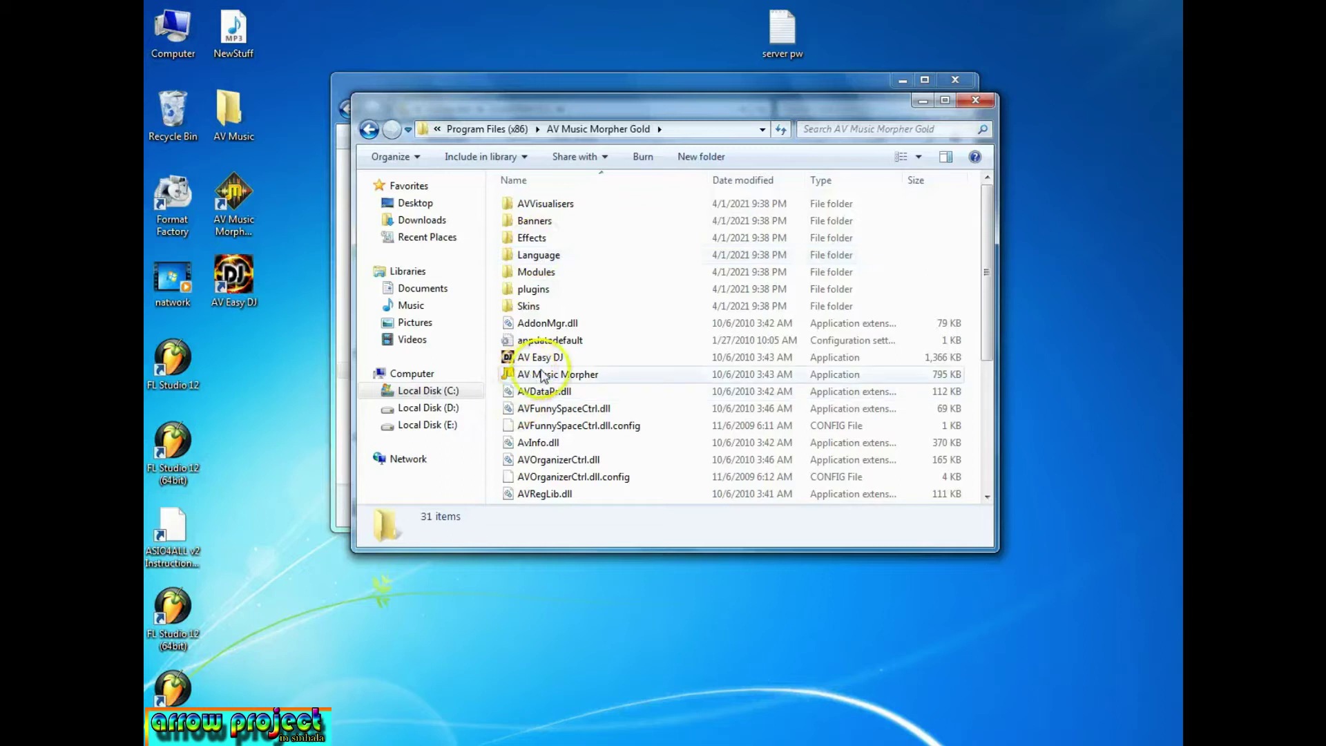
- Paste the copied 64 Bit application into the AV Music Morpher Gold folder and run it
{"action": "right_click", "coordinate": [605, 431]}
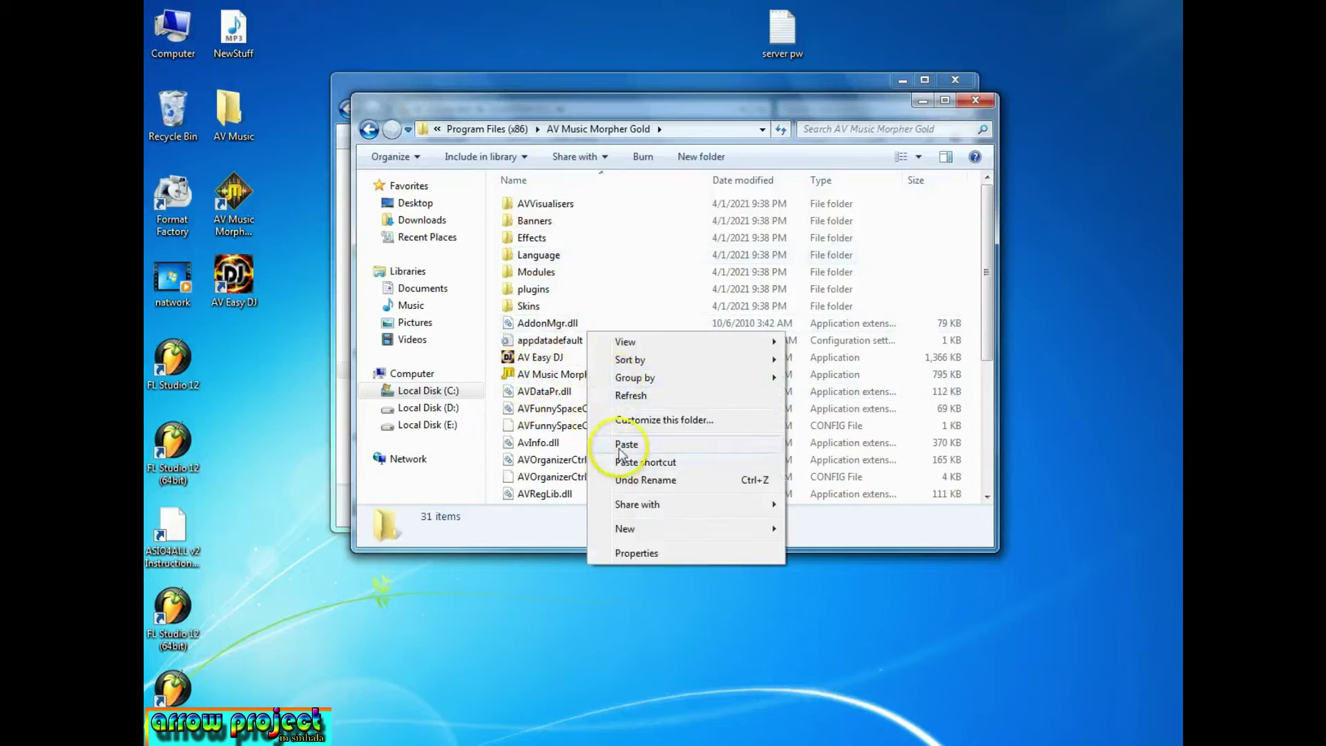
{"action": "left_click", "coordinate": [620, 445]}
{"action": "double_click", "coordinate": [589, 377]}
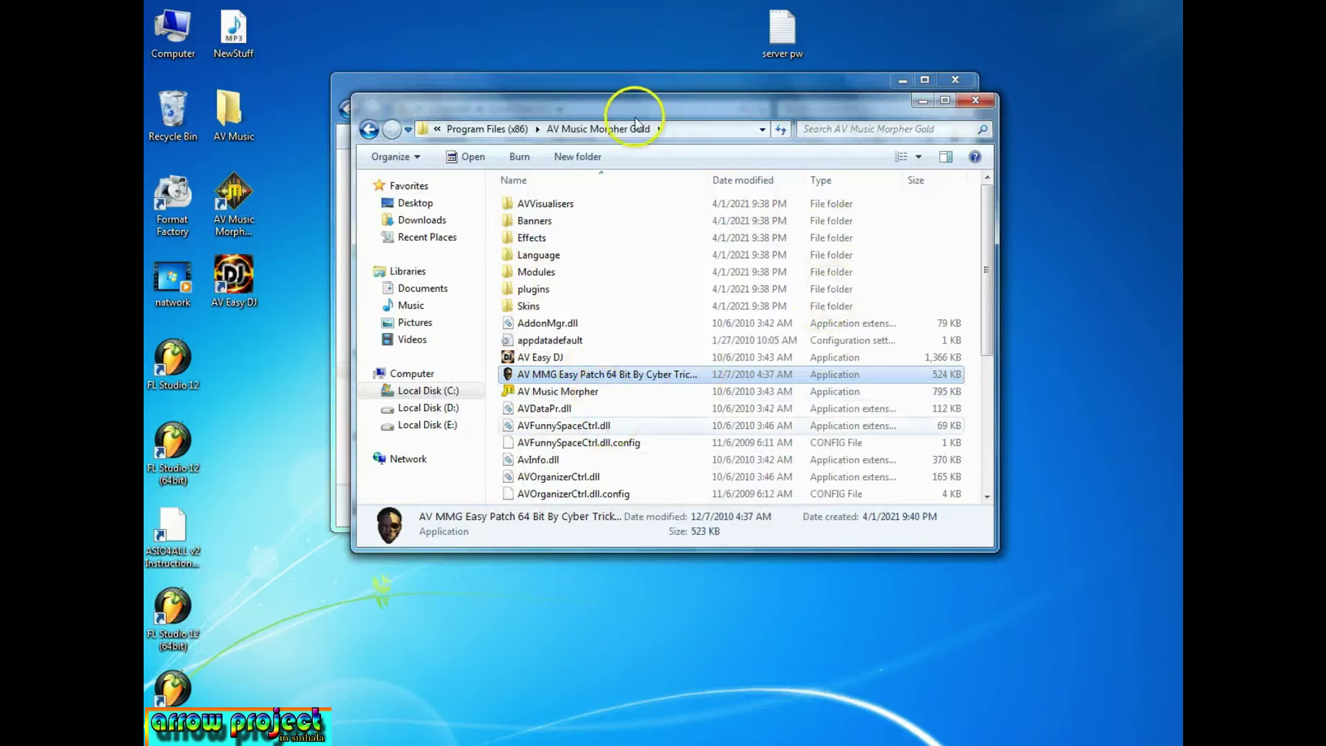
- Return the folder windows to Program Files (x86) and Patch, and launch AV Music Morpher Gold from the desktop
{"action": "left_click_drag", "start_coordinate": [633, 106], "coordinate": [717, 102]}
{"action": "left_click", "coordinate": [454, 125]}
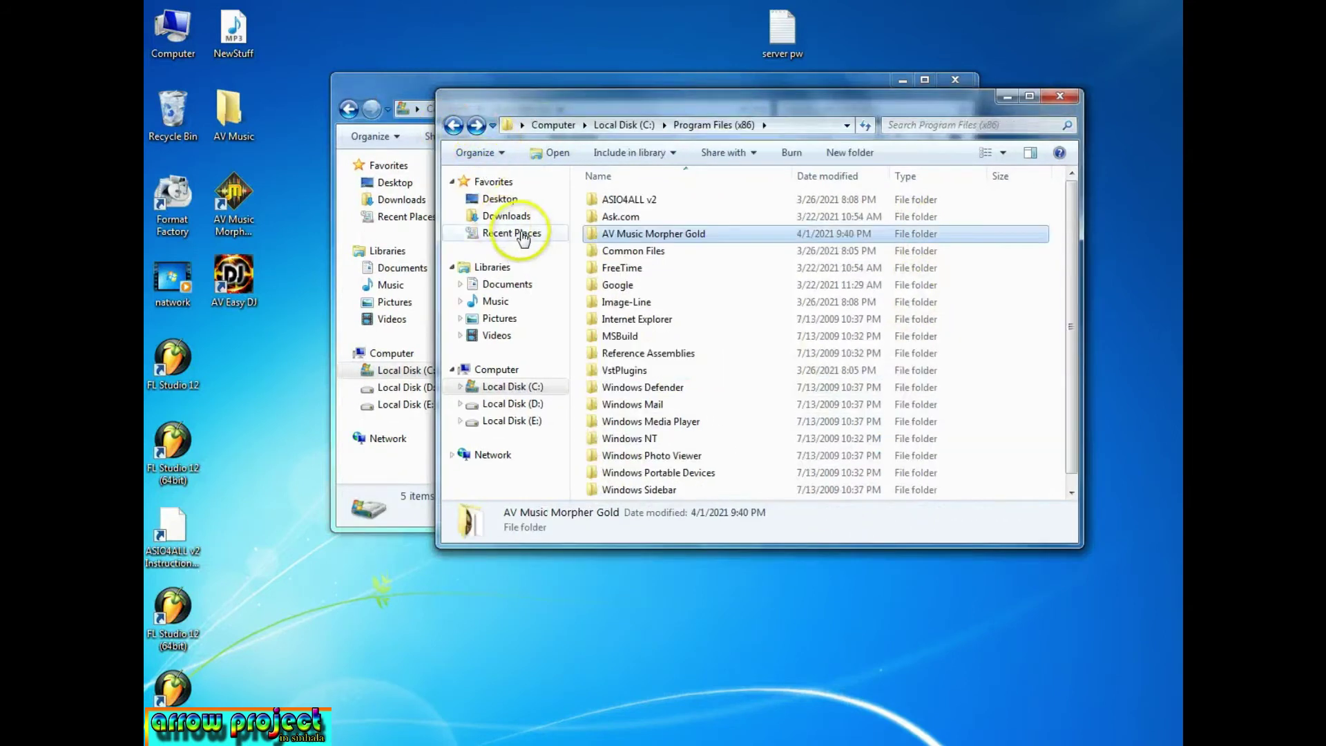
{"action": "left_click", "coordinate": [377, 76]}
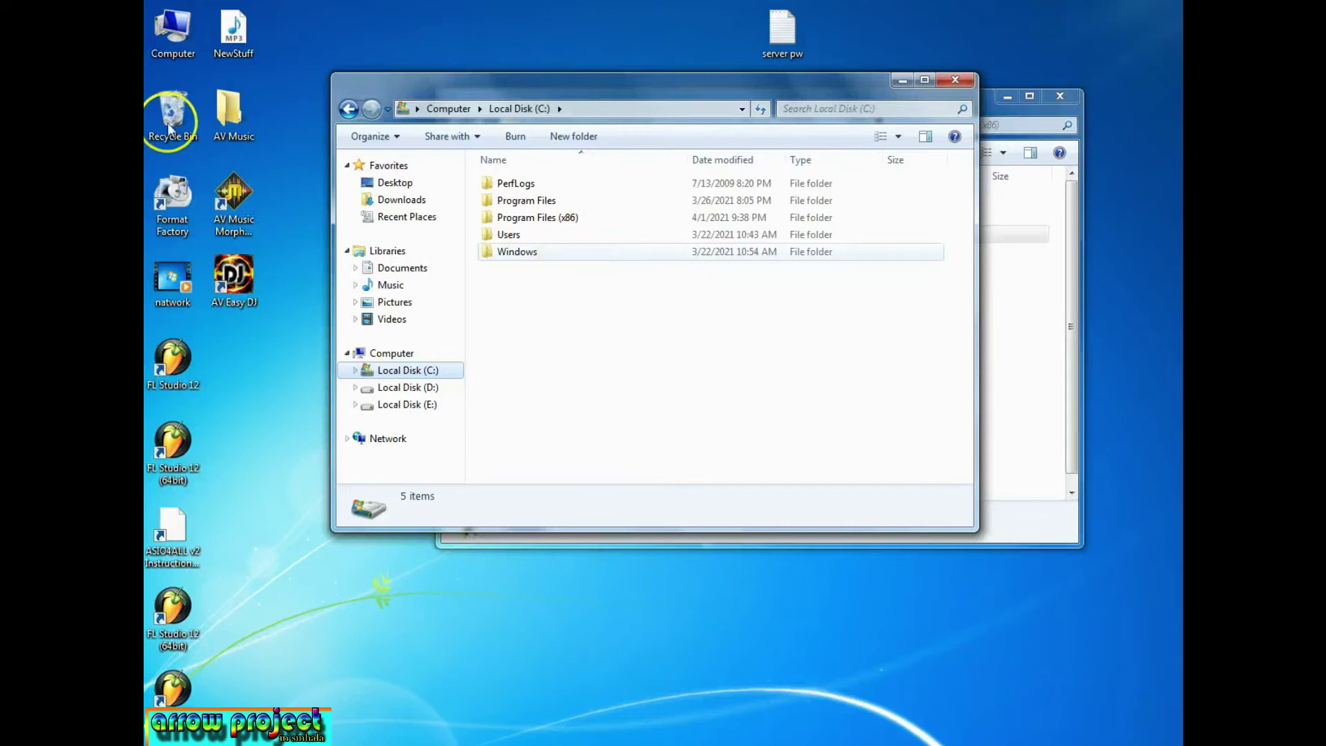
{"action": "left_click", "coordinate": [349, 109]}
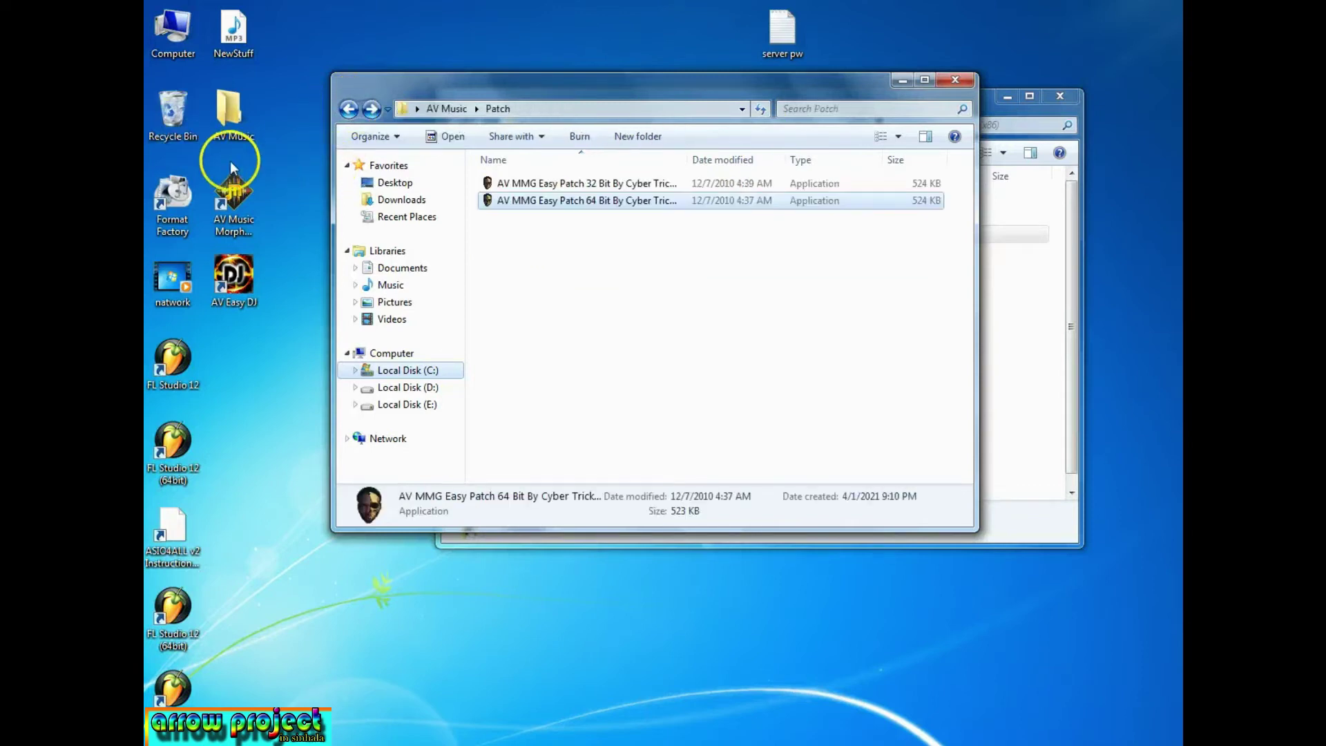
{"action": "double_click", "coordinate": [232, 217]}
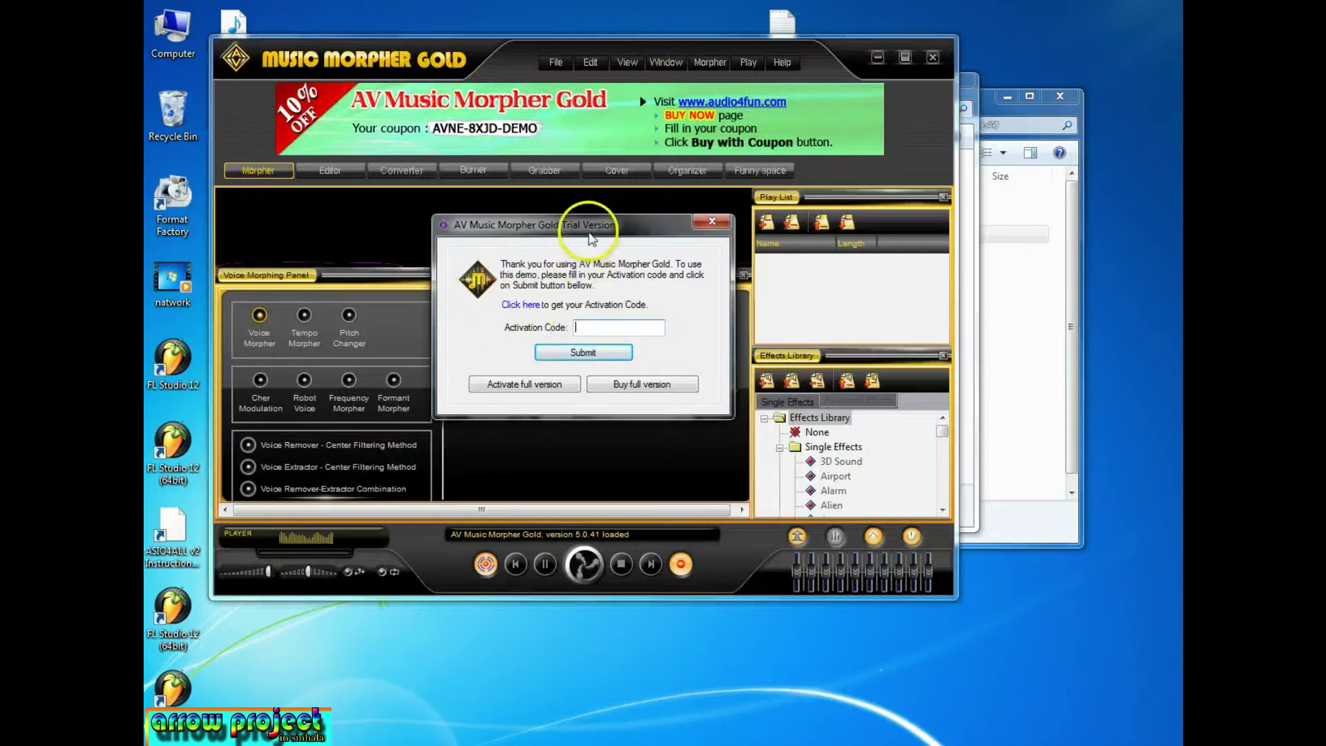
{"action": "left_click_drag", "start_coordinate": [587, 225], "coordinate": [563, 208]}
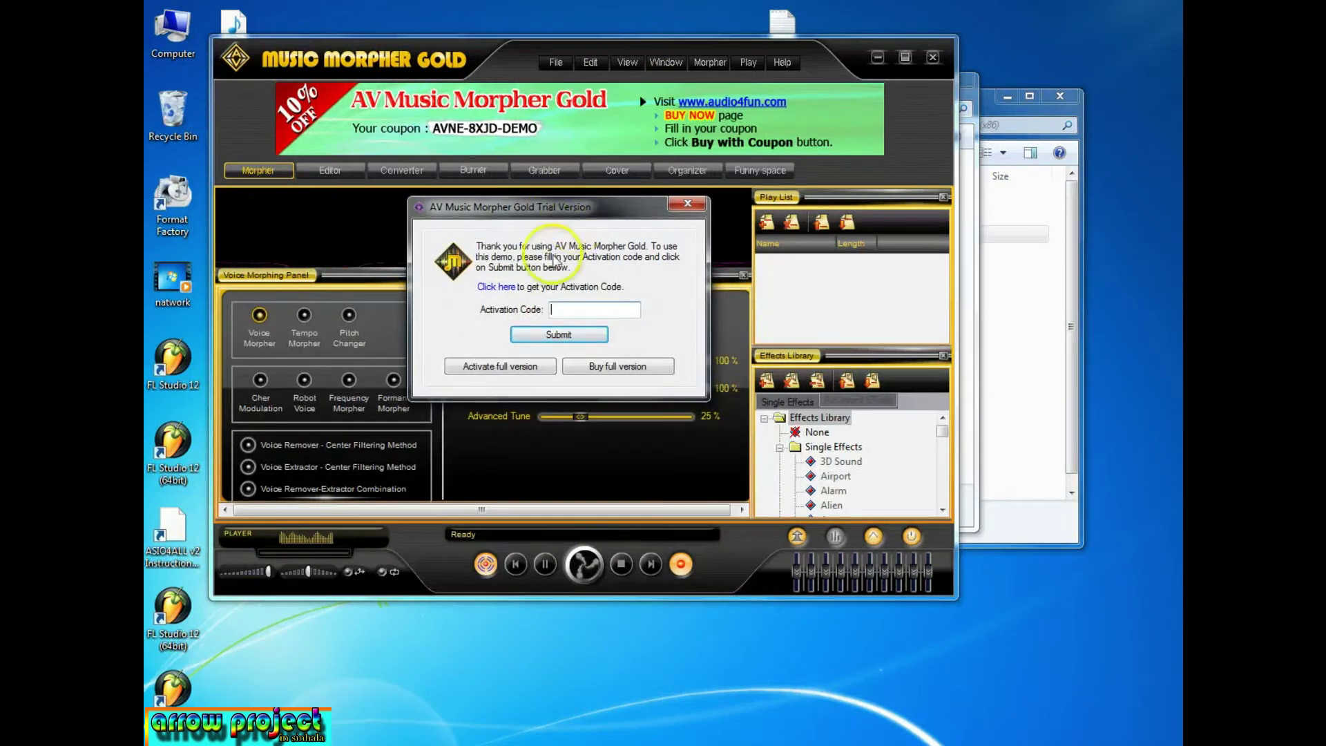
- Open the Serial text document in the AV Music folder and place its window below the trial version dialog
{"action": "left_click", "coordinate": [967, 121]}
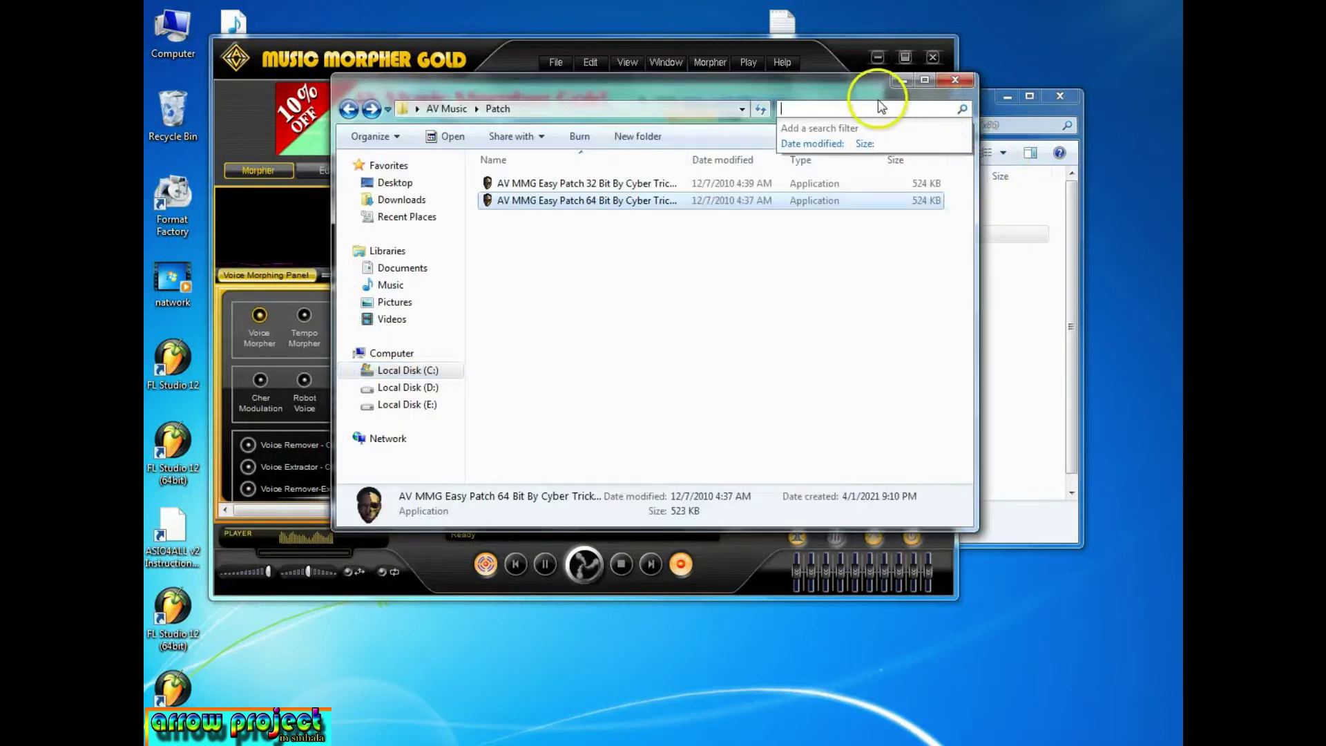
{"action": "left_click_drag", "start_coordinate": [908, 87], "coordinate": [954, 89]}
{"action": "left_click", "coordinate": [391, 112]}
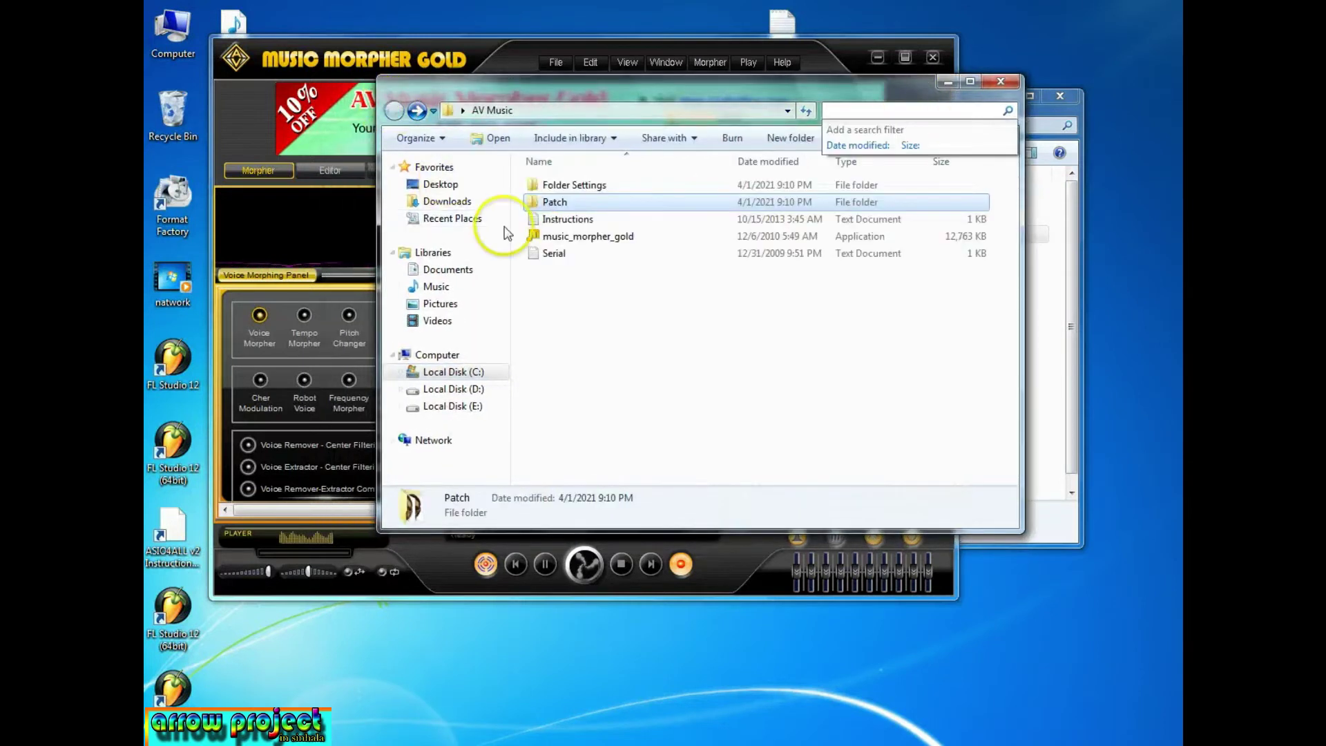
{"action": "double_click", "coordinate": [553, 254]}
{"action": "left_click_drag", "start_coordinate": [1083, 250], "coordinate": [1109, 535]}
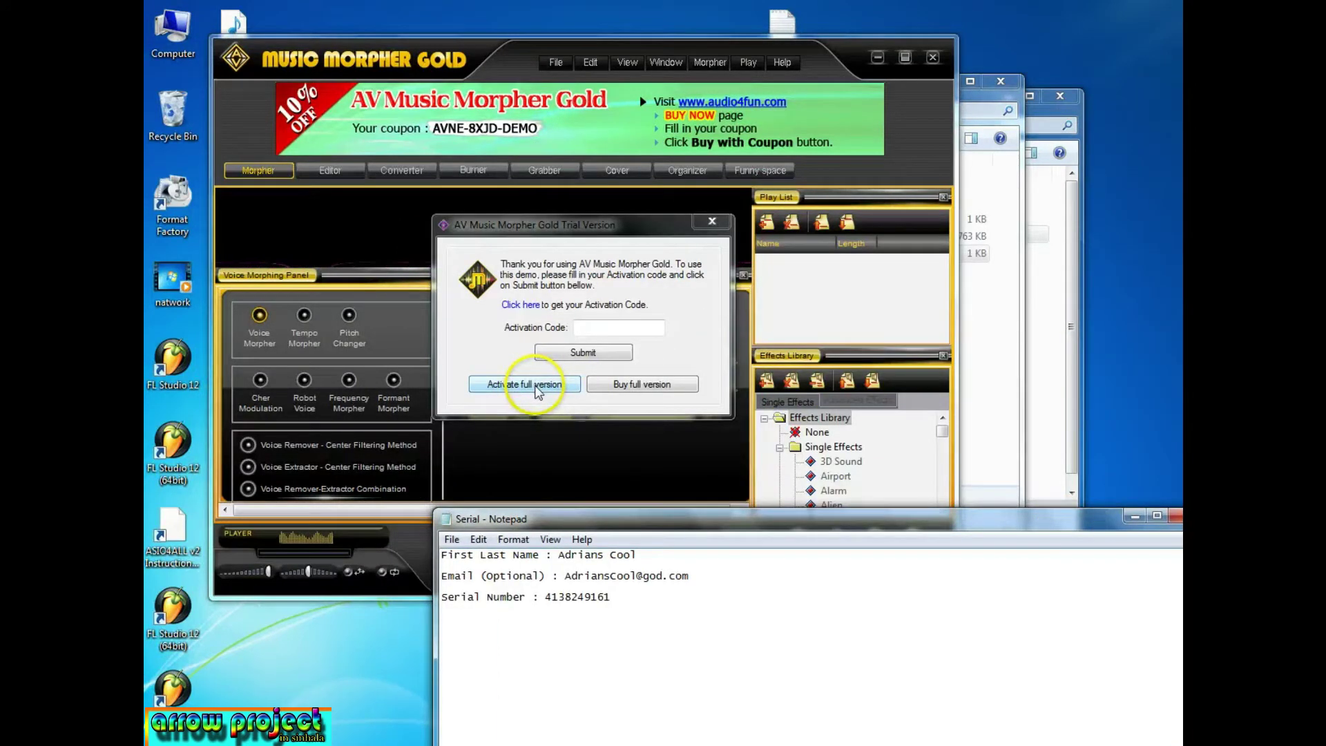
- Open the full version activation form above the Serial document and cancel the Dealio Toolbar download
{"action": "left_click", "coordinate": [538, 391]}
{"action": "left_click_drag", "start_coordinate": [549, 231], "coordinate": [549, 141]}
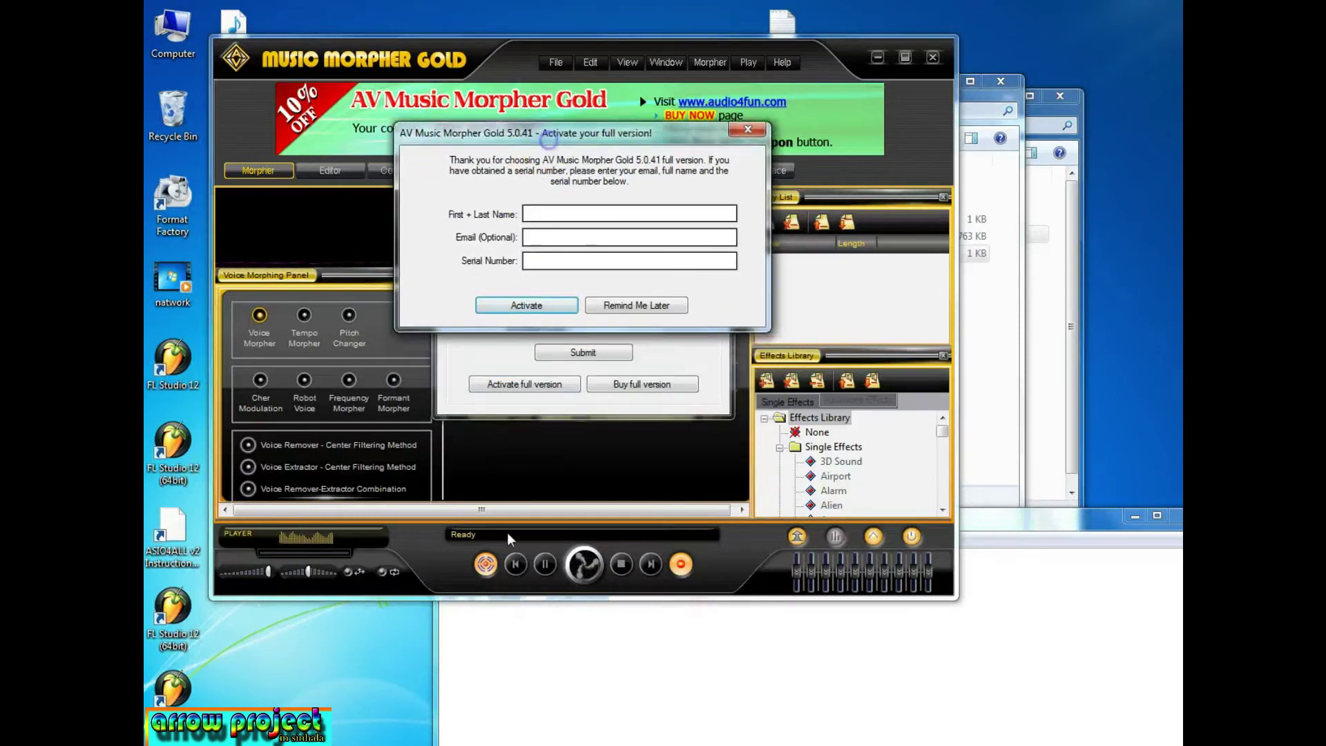
{"action": "left_click", "coordinate": [520, 636]}
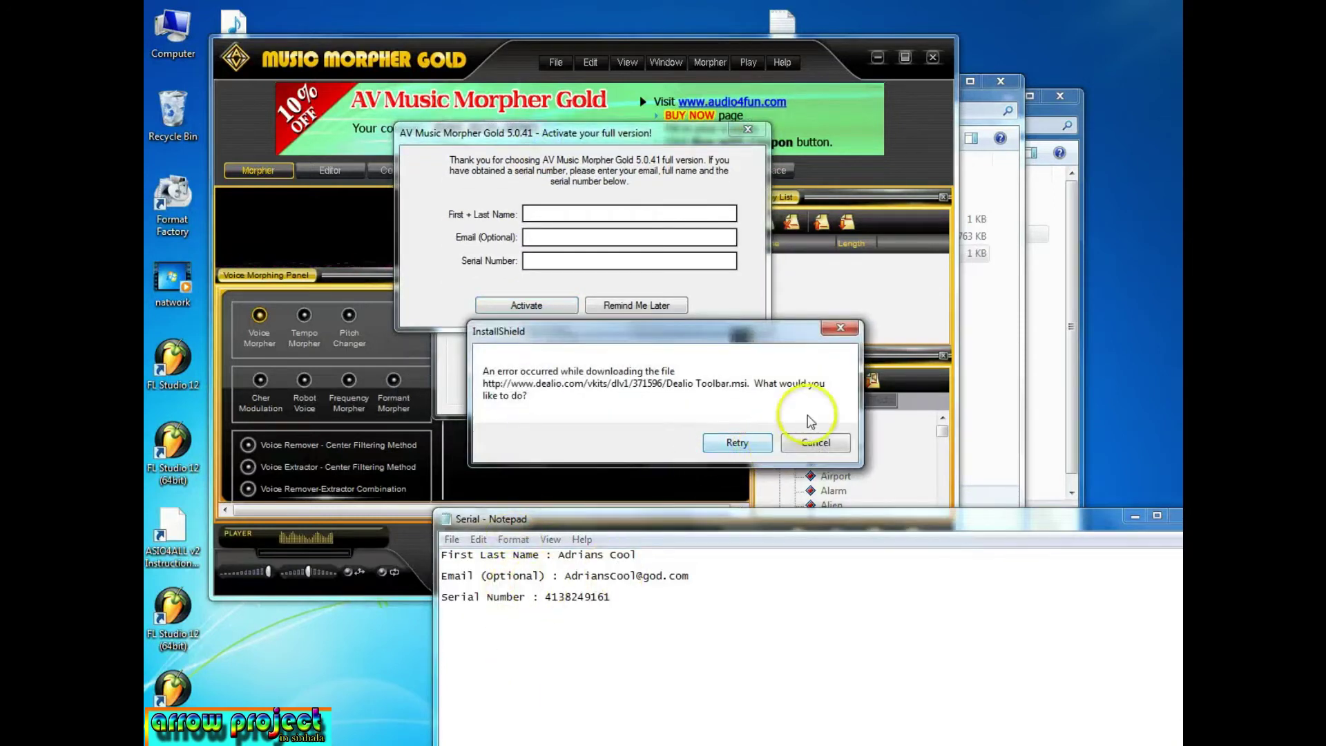
{"action": "left_click", "coordinate": [814, 440]}
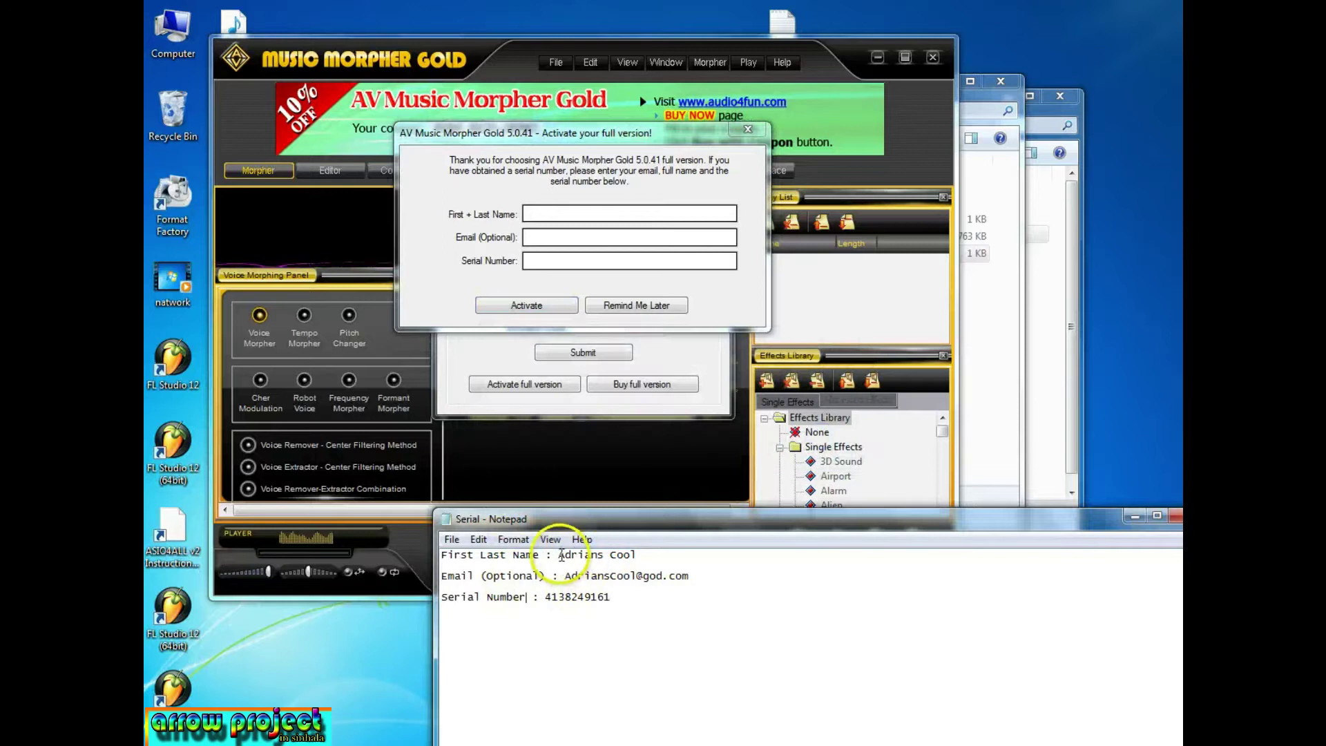
- Copy the full name from the Serial document into the First + Last Name field of the activation form
{"action": "left_click_drag", "start_coordinate": [559, 557], "coordinate": [648, 554]}
{"action": "key", "text": "ctrl+c"}
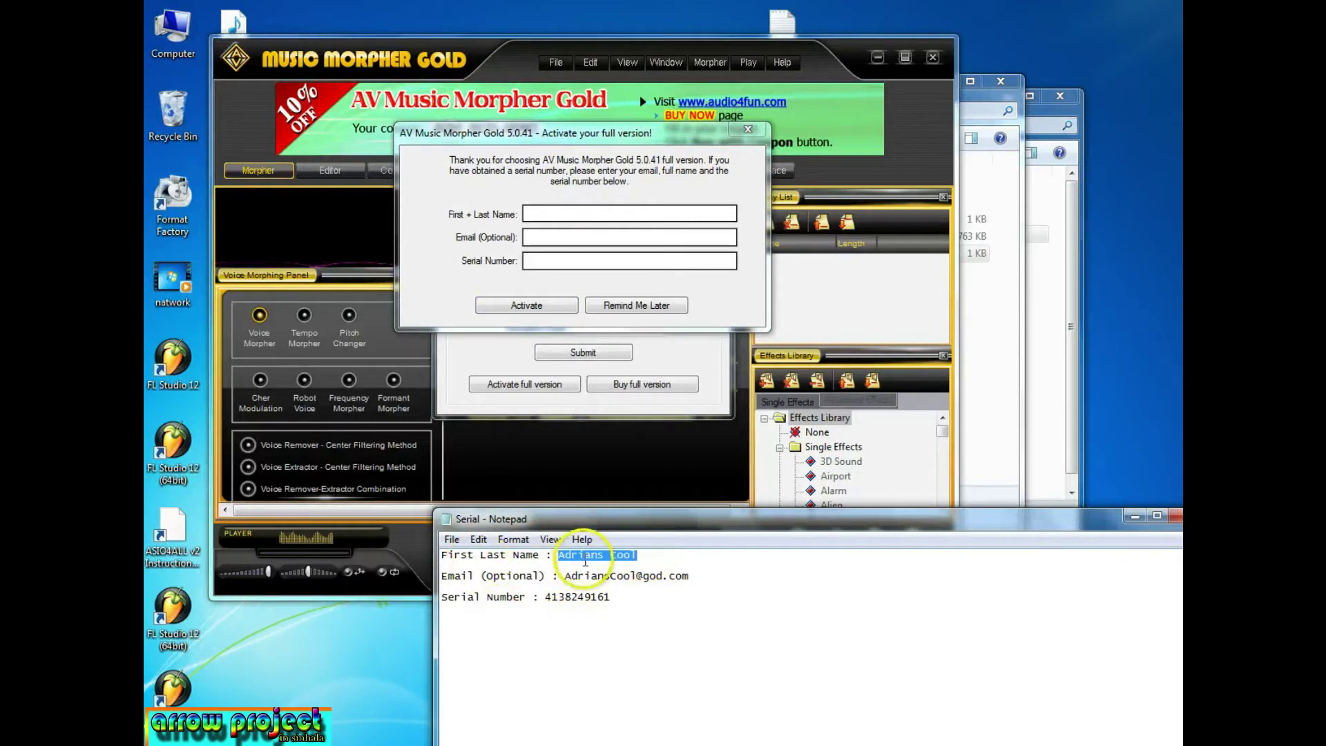
{"action": "left_click", "coordinate": [549, 215]}
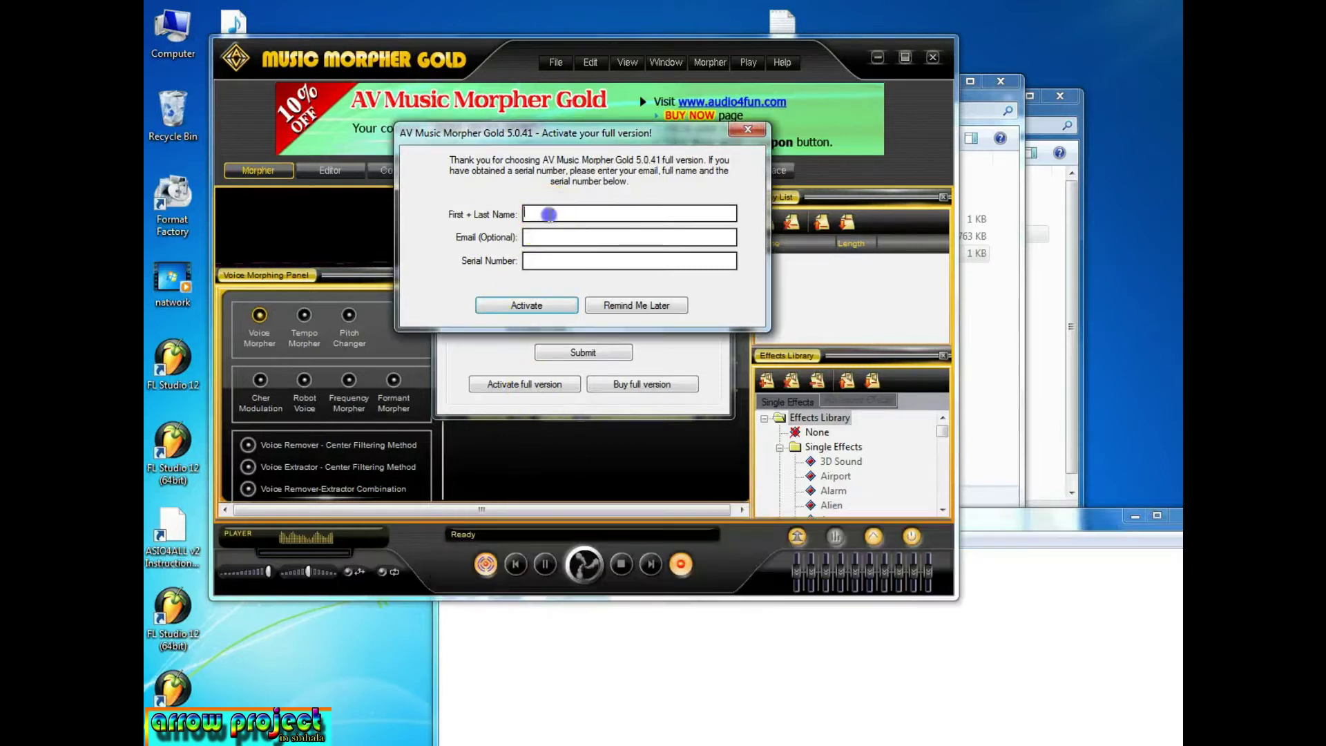
{"action": "key", "text": "ctrl+v"}
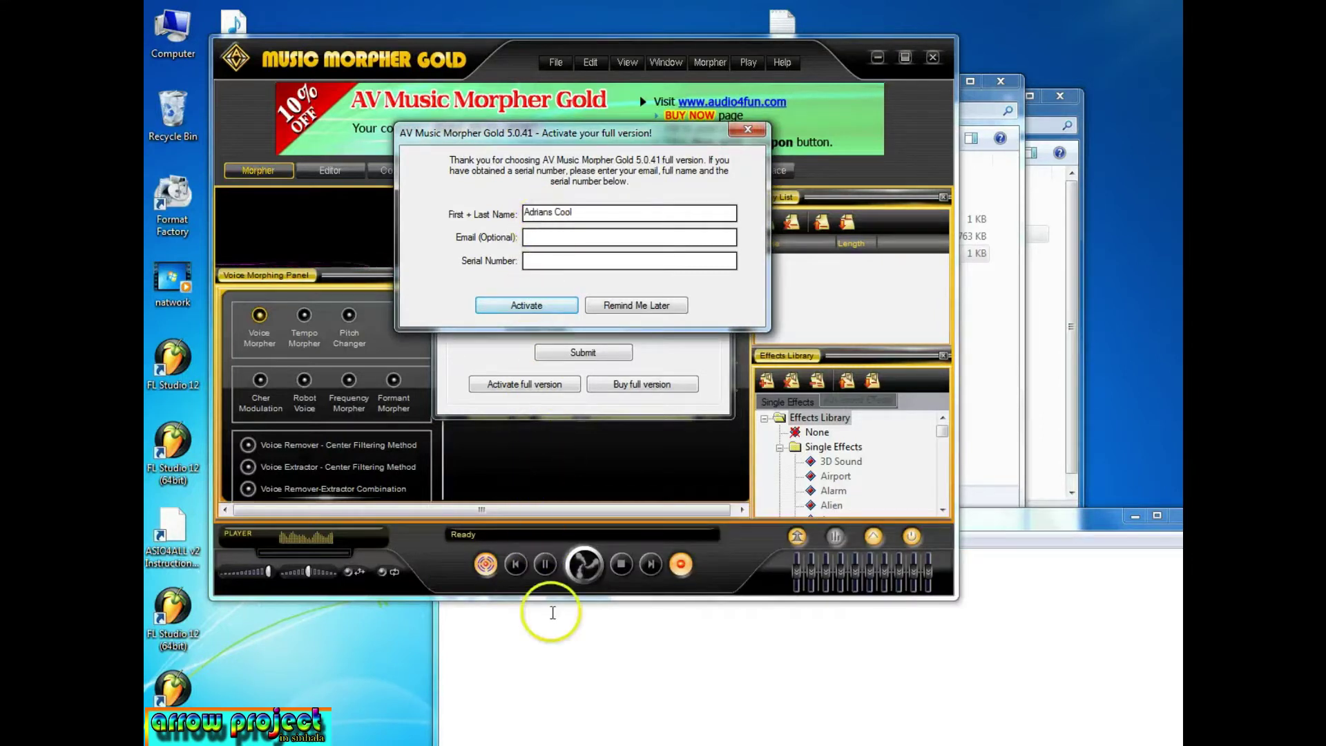
- Copy the e-mail address from the Serial document into the Email (Optional) field of the activation form
{"action": "left_click", "coordinate": [545, 597]}
{"action": "left_click_drag", "start_coordinate": [565, 576], "coordinate": [725, 577]}
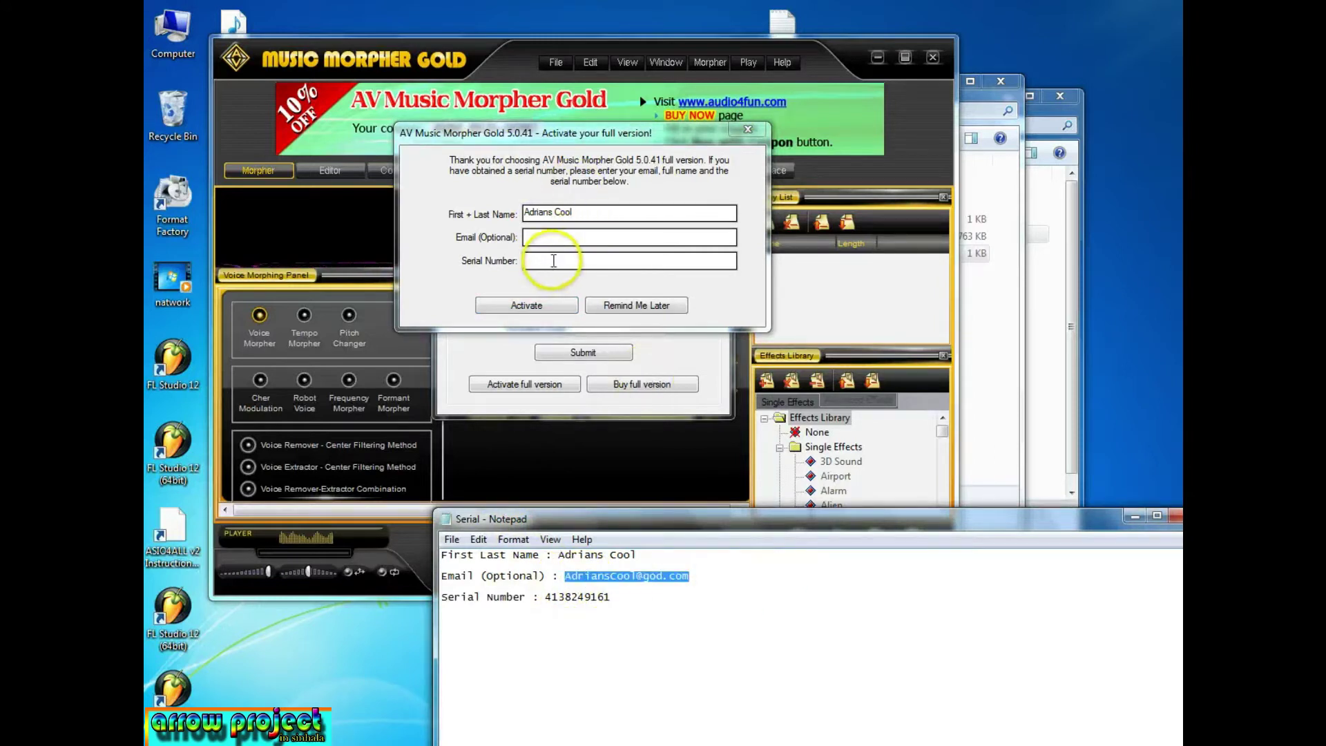
{"action": "left_click", "coordinate": [551, 243]}
{"action": "left_click", "coordinate": [549, 236]}
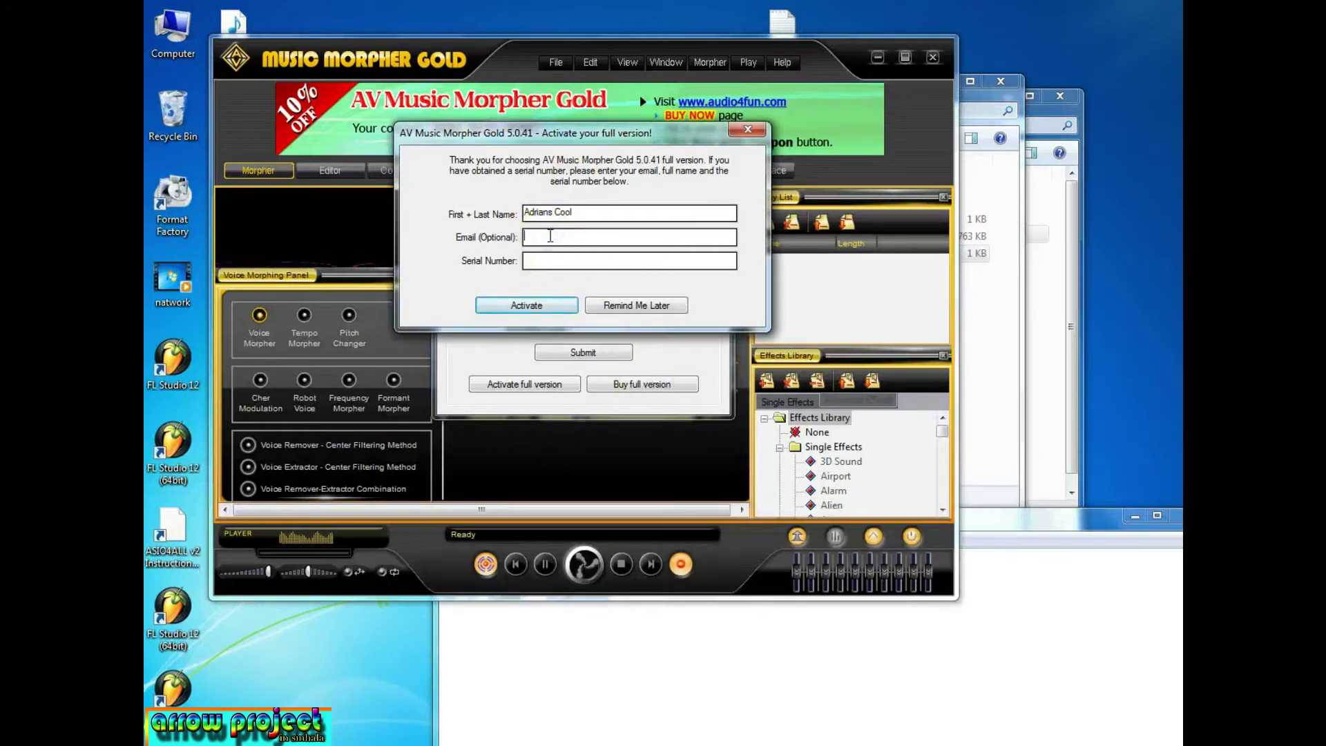
- Copy the serial number from the Serial document into the Serial Number field of the activation form
{"action": "left_click", "coordinate": [562, 651]}
{"action": "left_click_drag", "start_coordinate": [546, 597], "coordinate": [675, 607]}
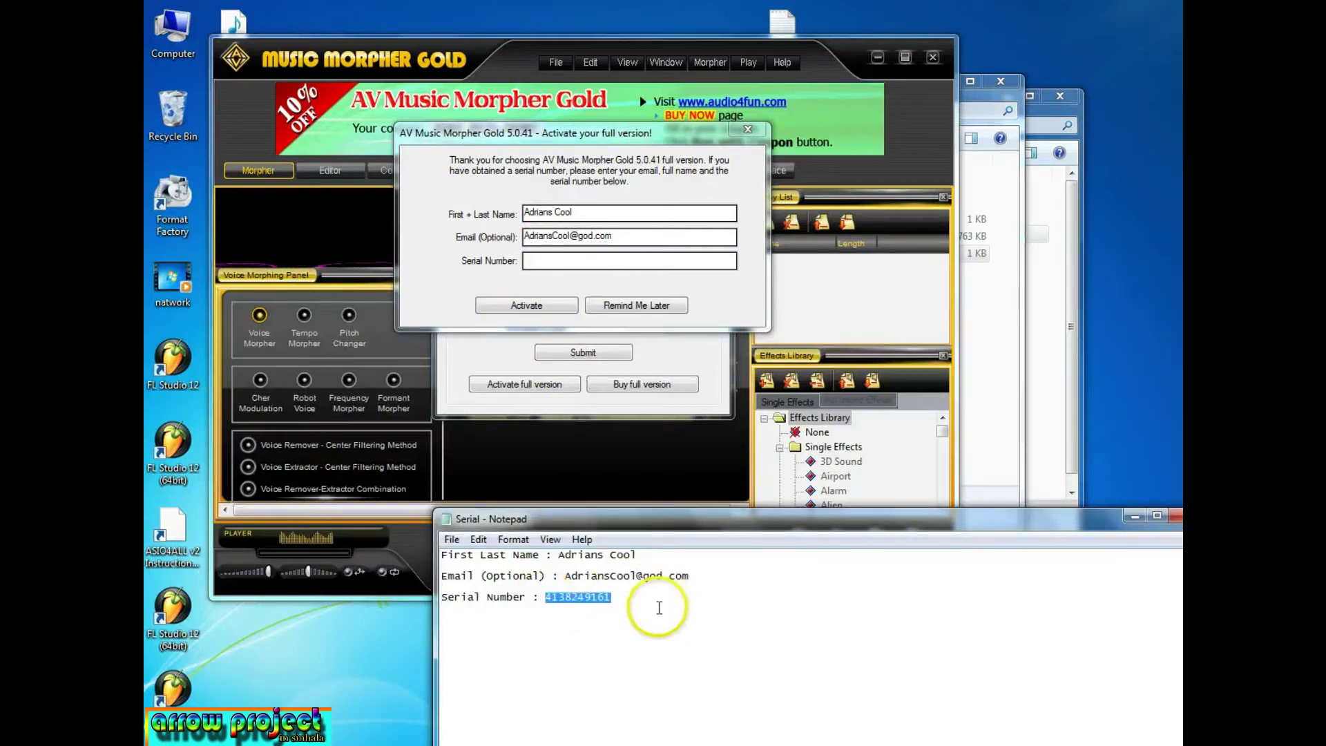
{"action": "left_click", "coordinate": [550, 260]}
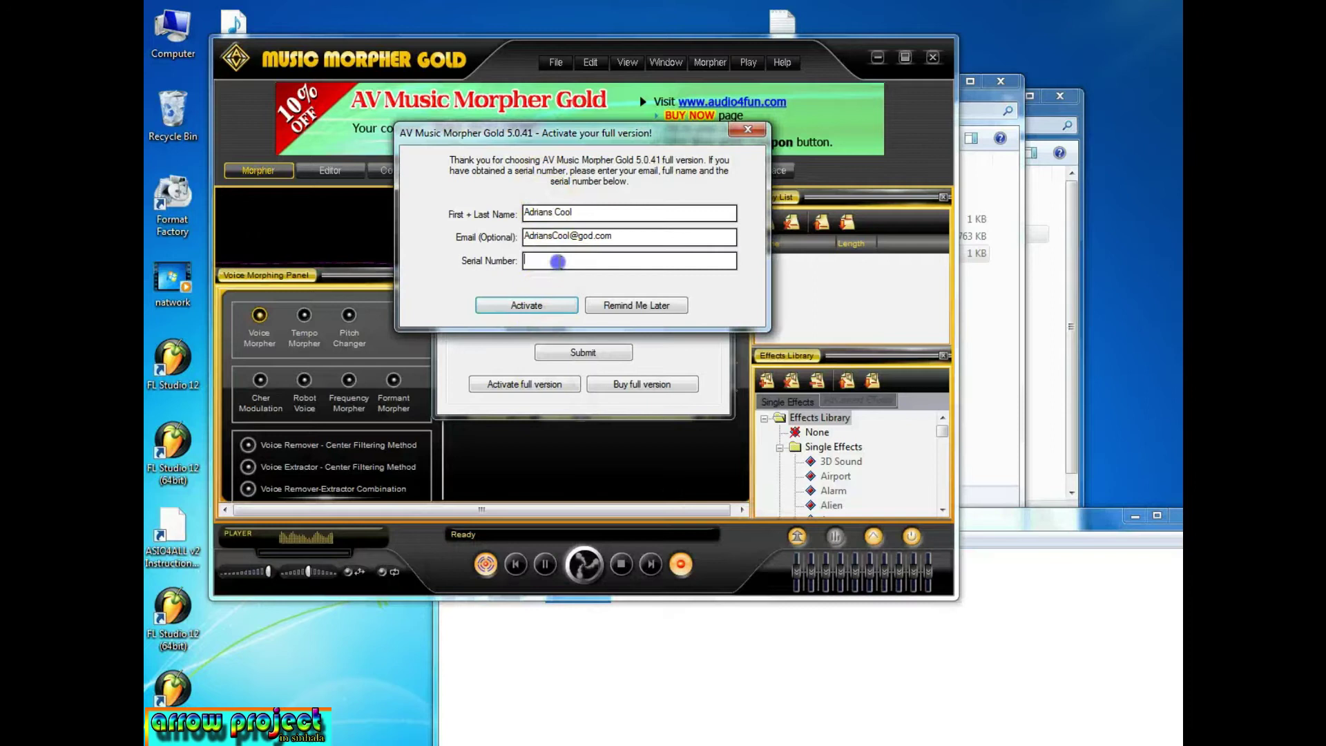
- Activate the full version with the entered details, restart the program and close the Serial document
{"action": "left_click", "coordinate": [526, 305]}
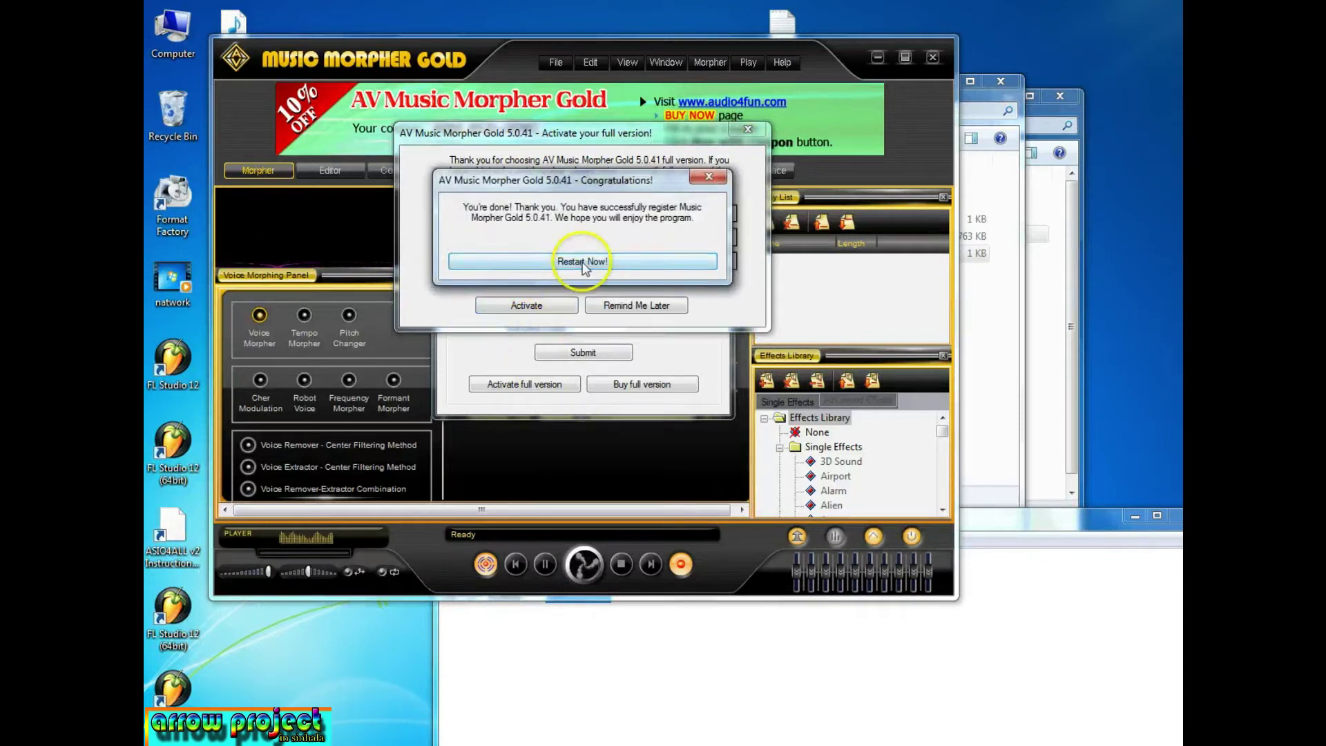
{"action": "left_click", "coordinate": [582, 263]}
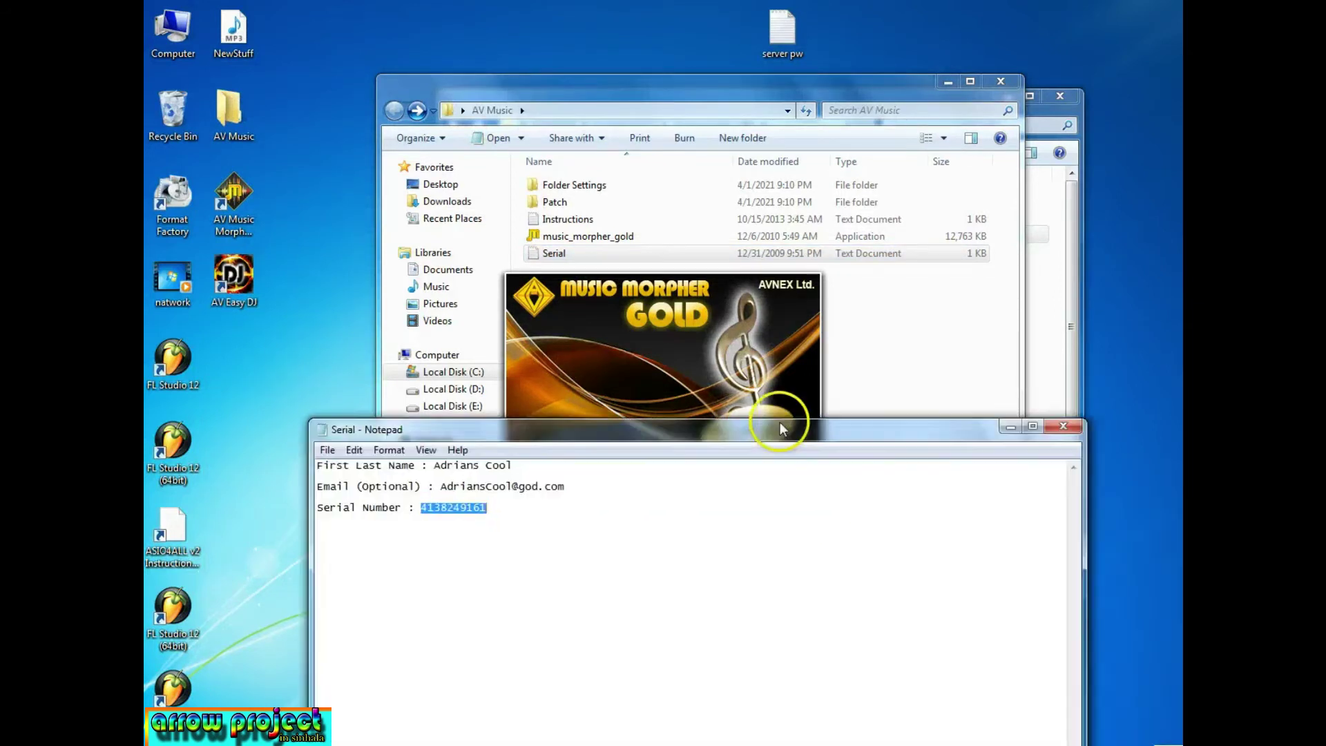
{"action": "left_click", "coordinate": [1064, 427]}
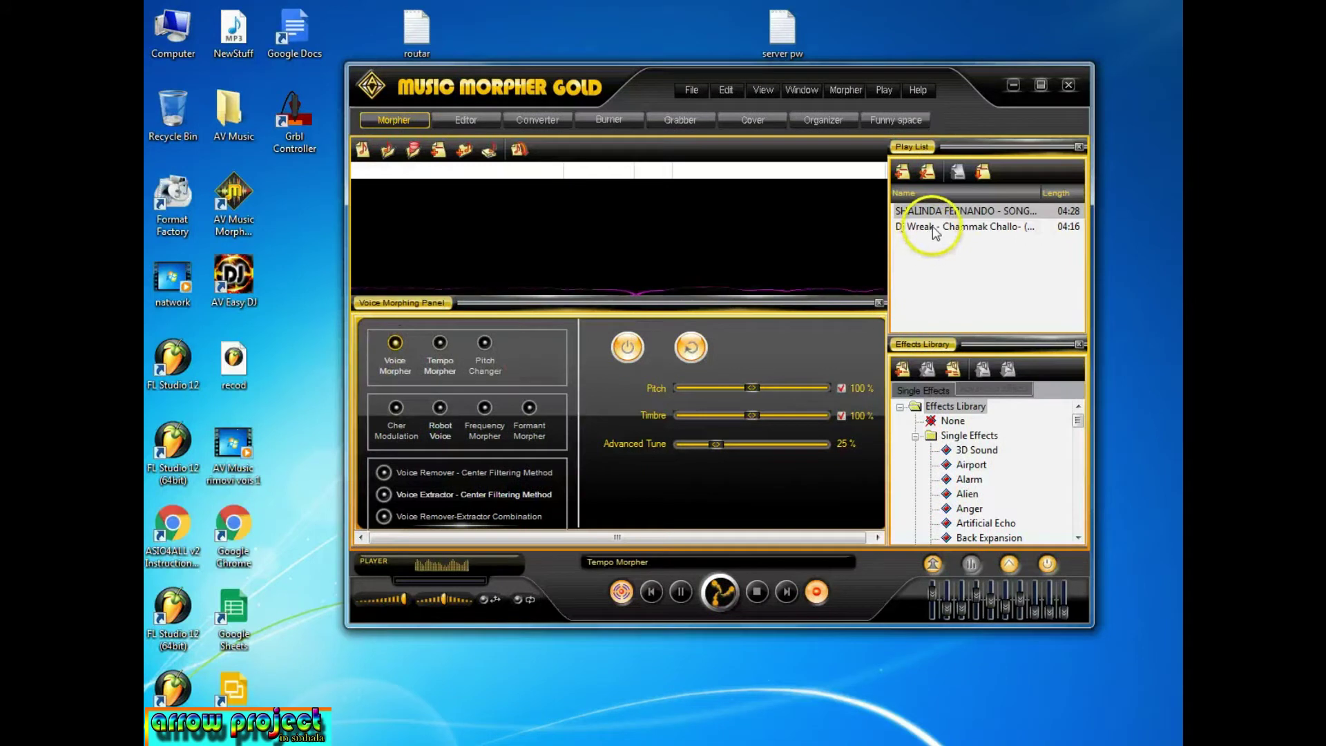
- Examine the playlist tracks, the dialog for adding files, the Effects Library, and the equalizer and volume controls
{"action": "left_click", "coordinate": [933, 230]}
{"action": "left_click", "coordinate": [932, 210]}
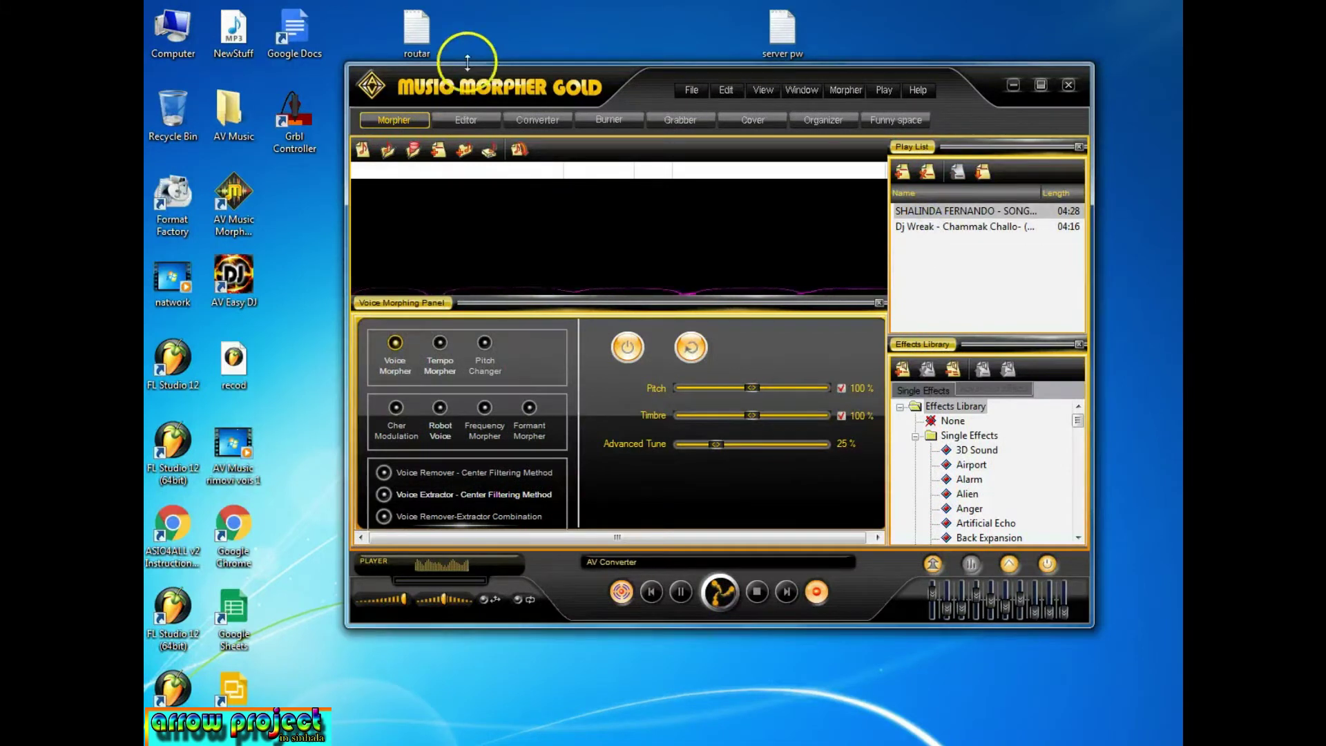
{"action": "left_click", "coordinate": [903, 172]}
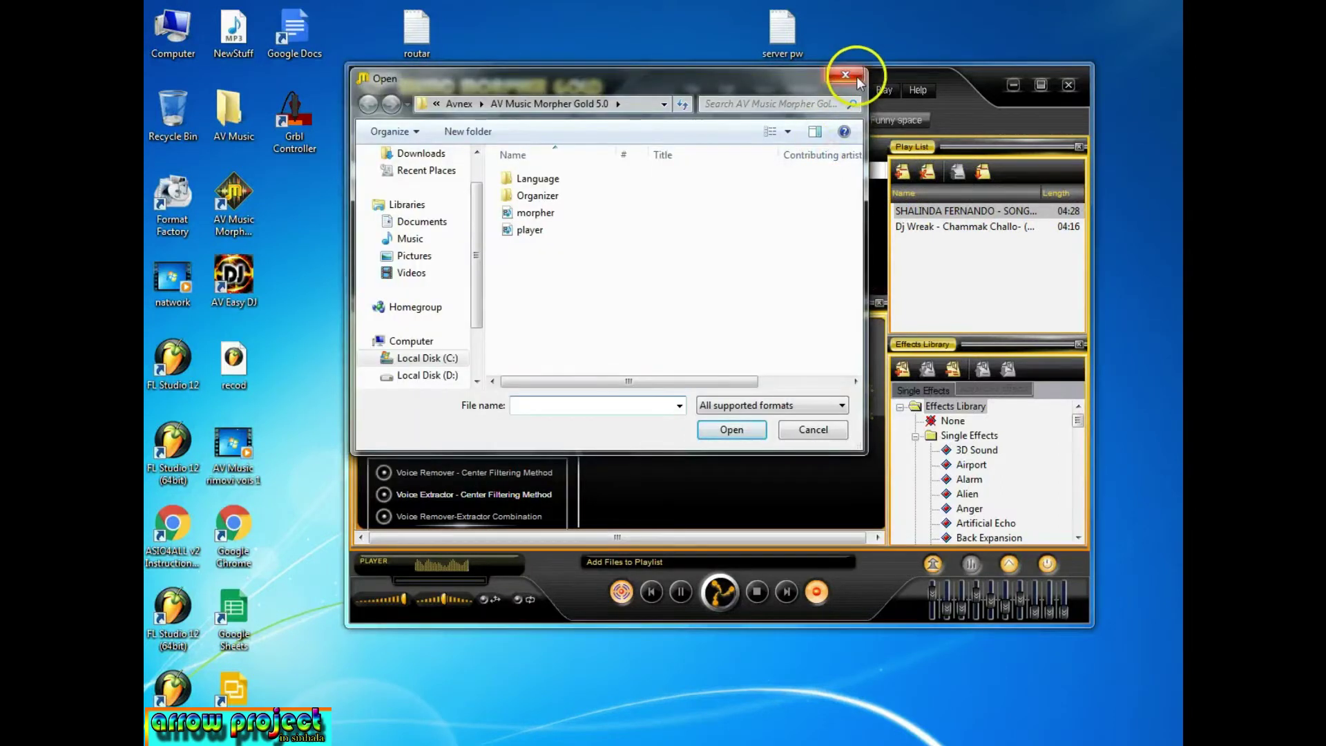
{"action": "left_click", "coordinate": [860, 75]}
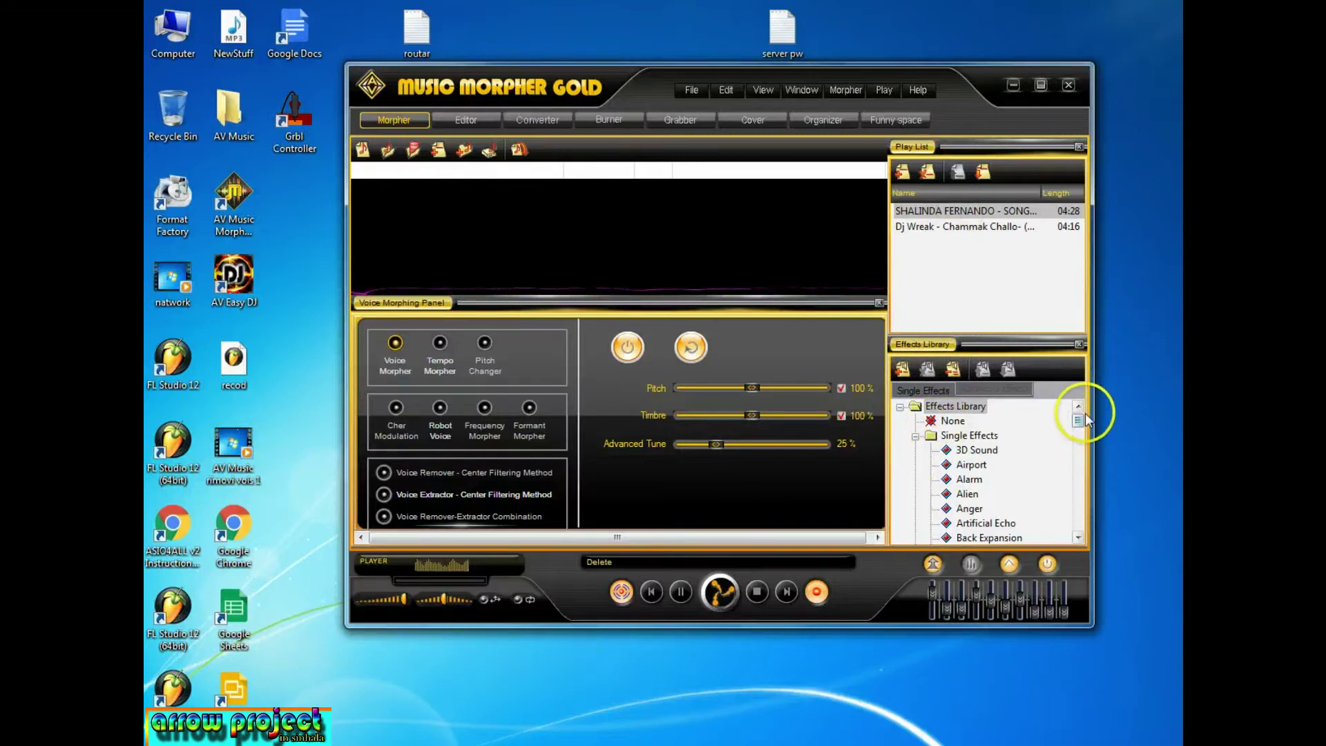
{"action": "mouse_move", "coordinate": [1083, 414]}
{"action": "left_mouse_down"}
{"action": "mouse_move", "coordinate": [1077, 484]}
{"action": "mouse_move", "coordinate": [1083, 420]}
{"action": "left_mouse_up"}
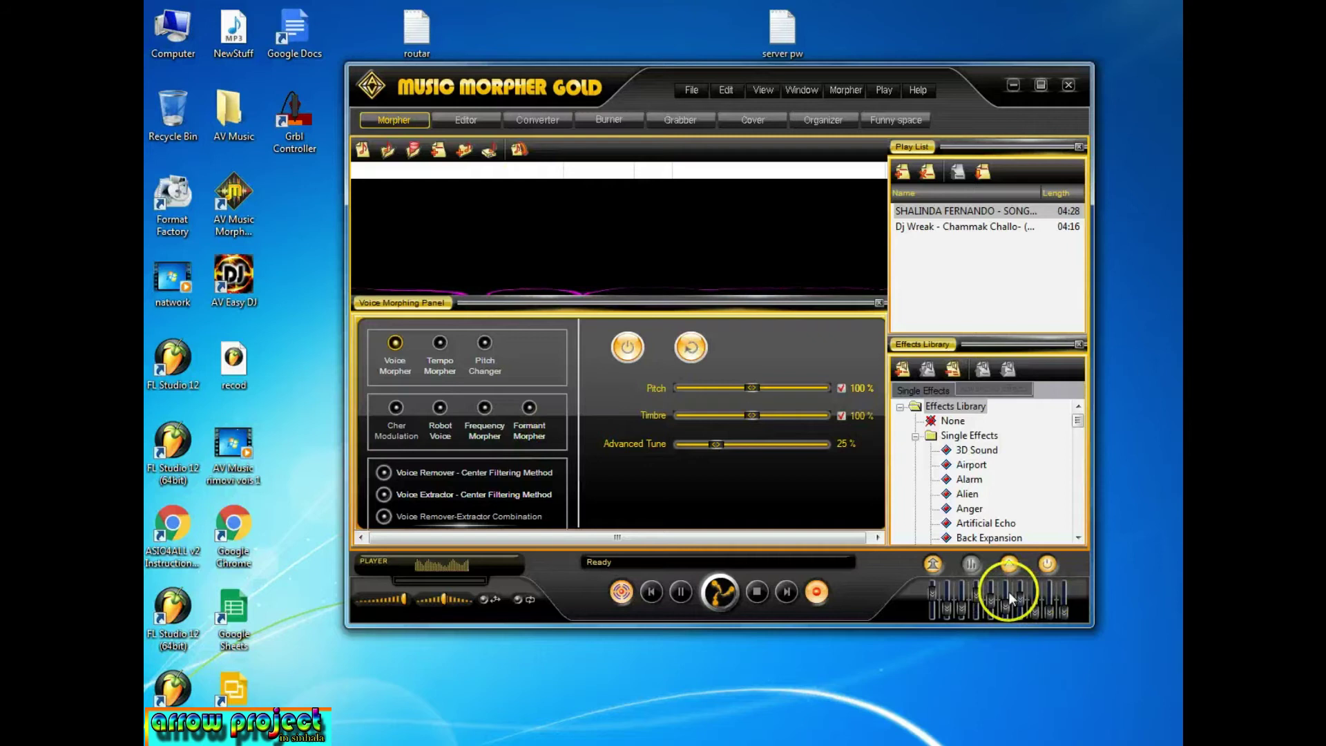
{"action": "left_click", "coordinate": [1046, 566]}
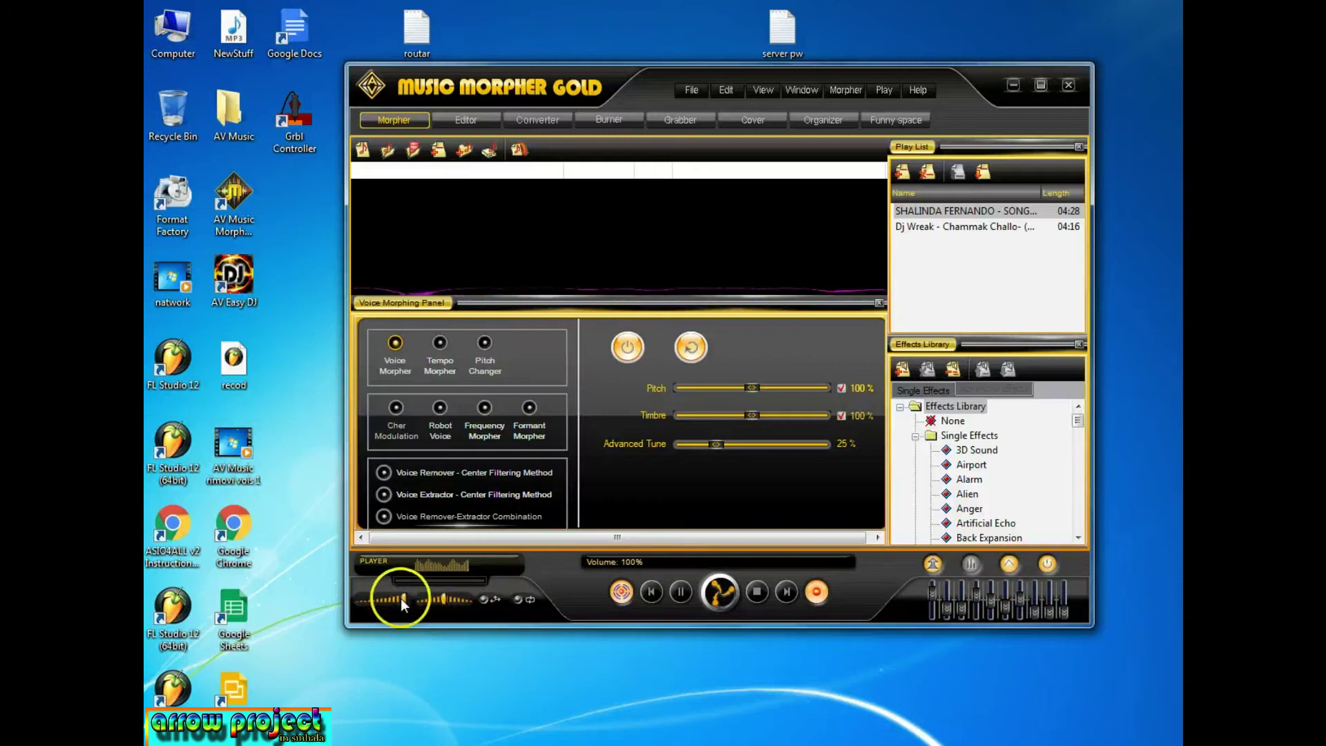
{"action": "mouse_move", "coordinate": [441, 598]}
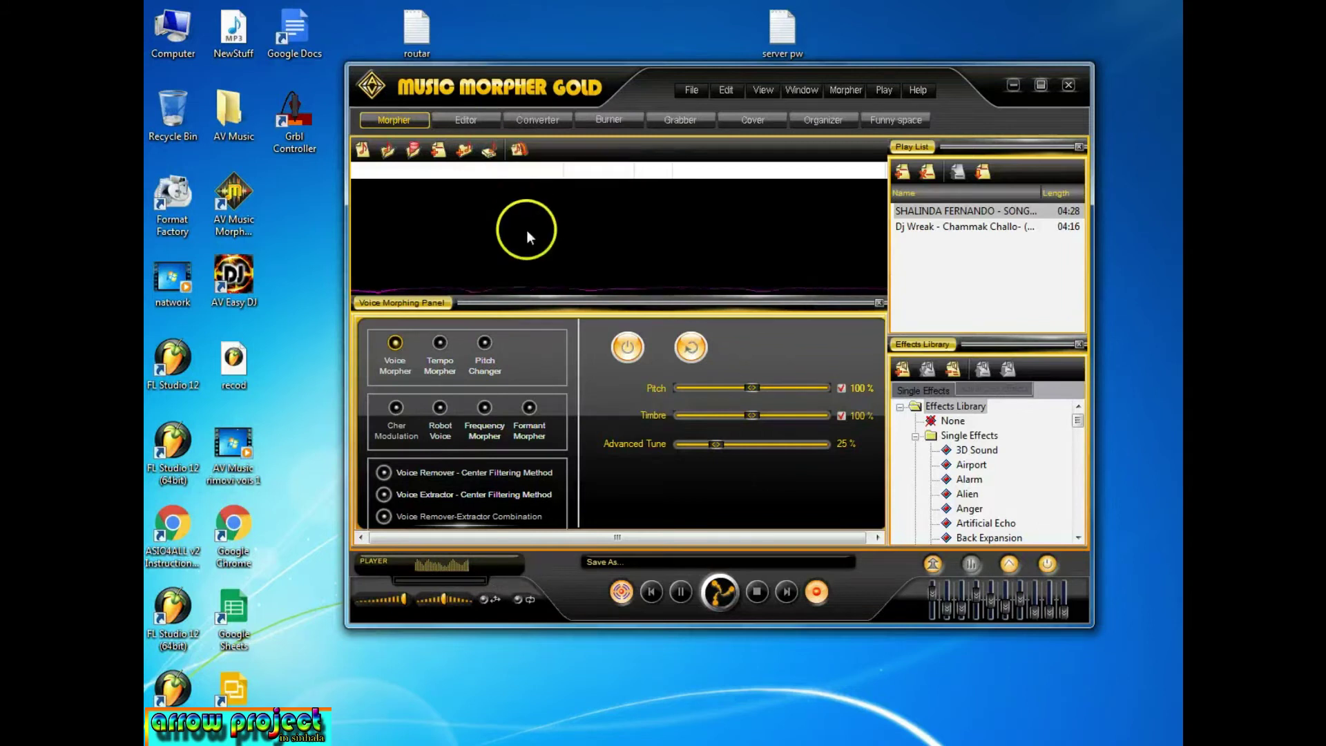
- Open the Morphing dialog for the first playlist track and place it near the top of the program window
{"action": "left_click", "coordinate": [517, 151]}
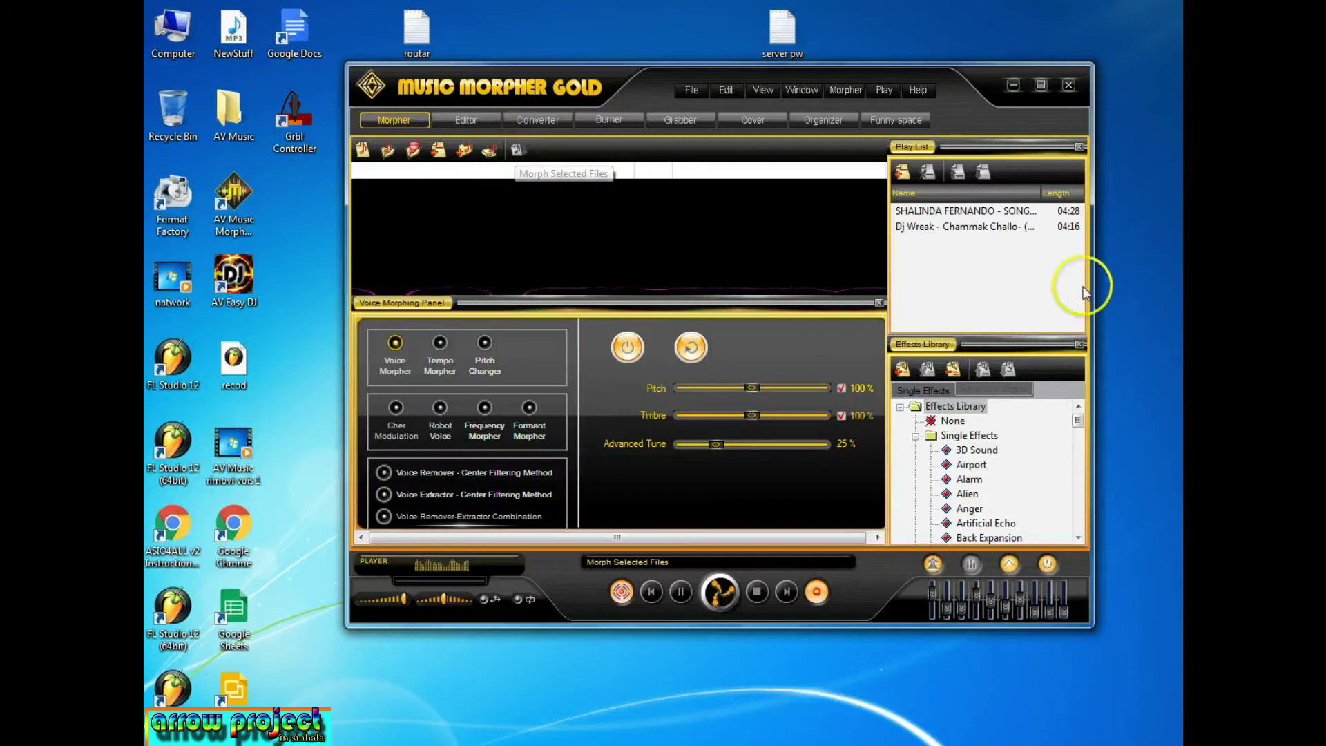
{"action": "left_click", "coordinate": [960, 212]}
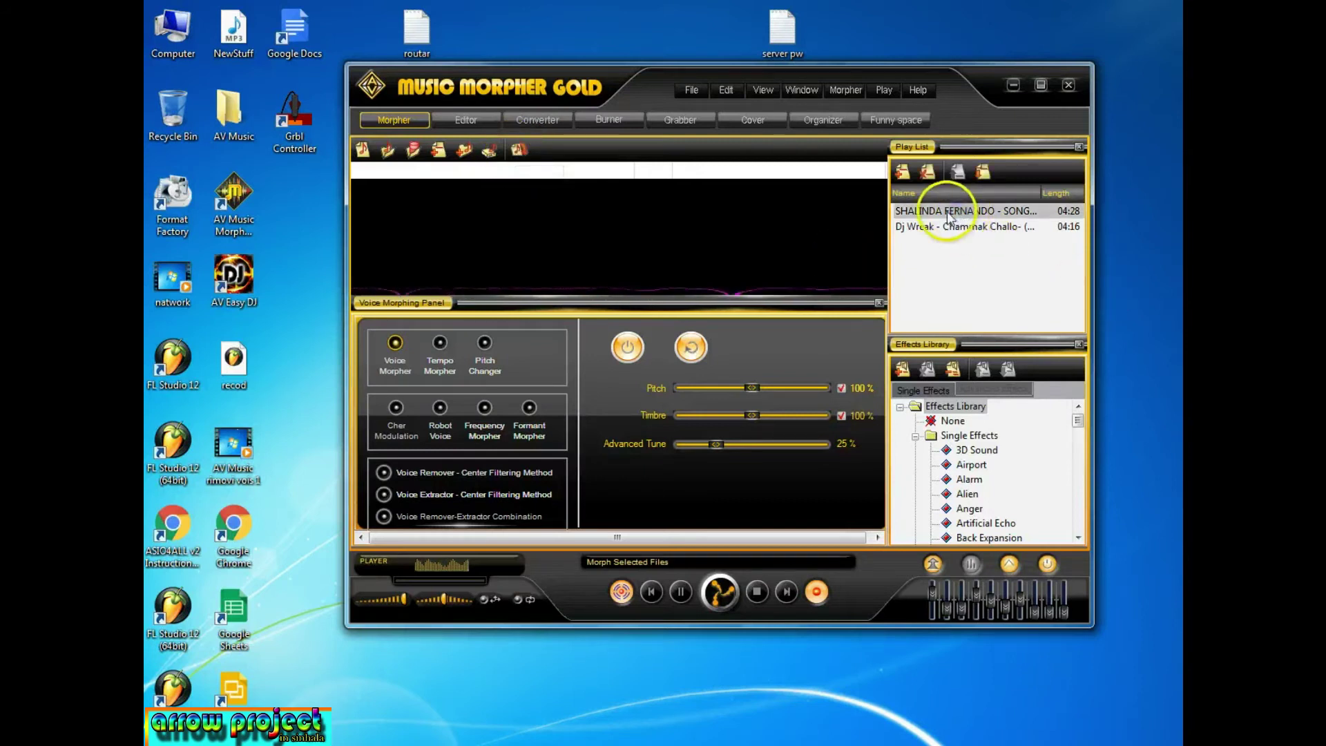
{"action": "left_click", "coordinate": [938, 220]}
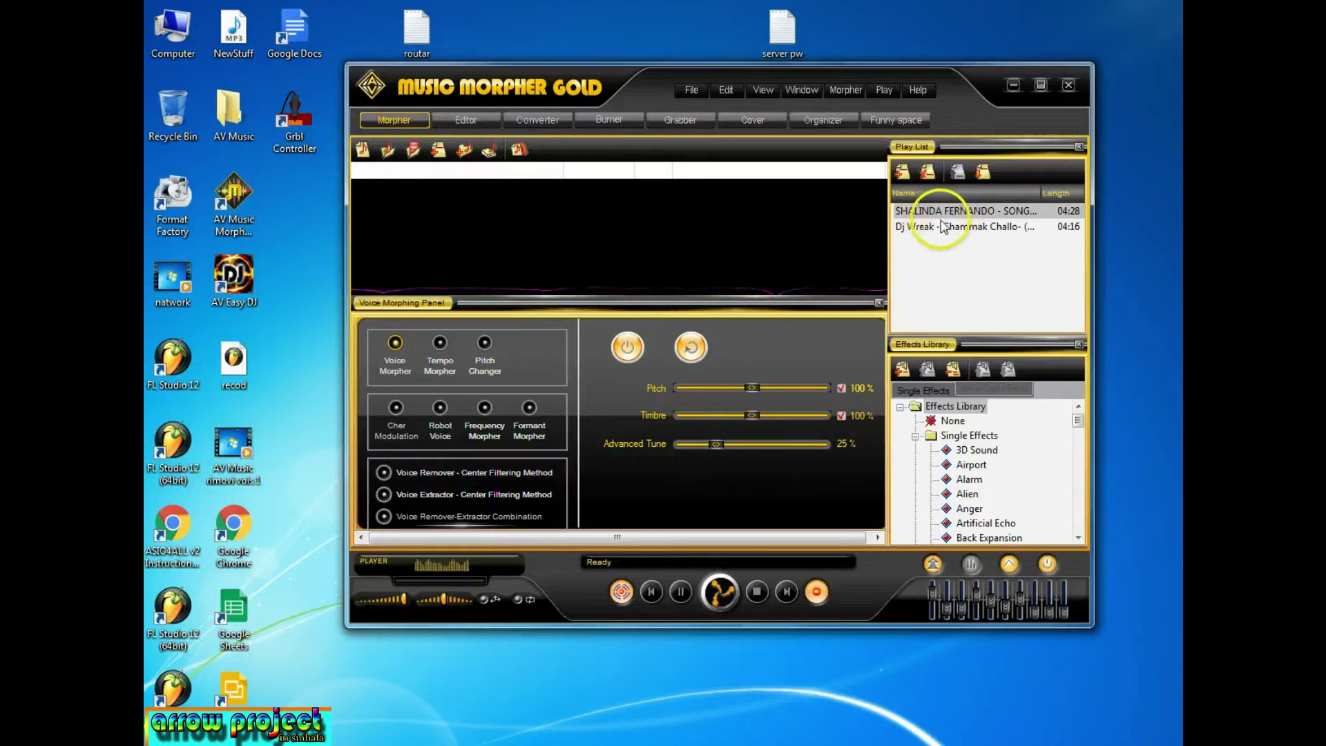
{"action": "left_click", "coordinate": [518, 150]}
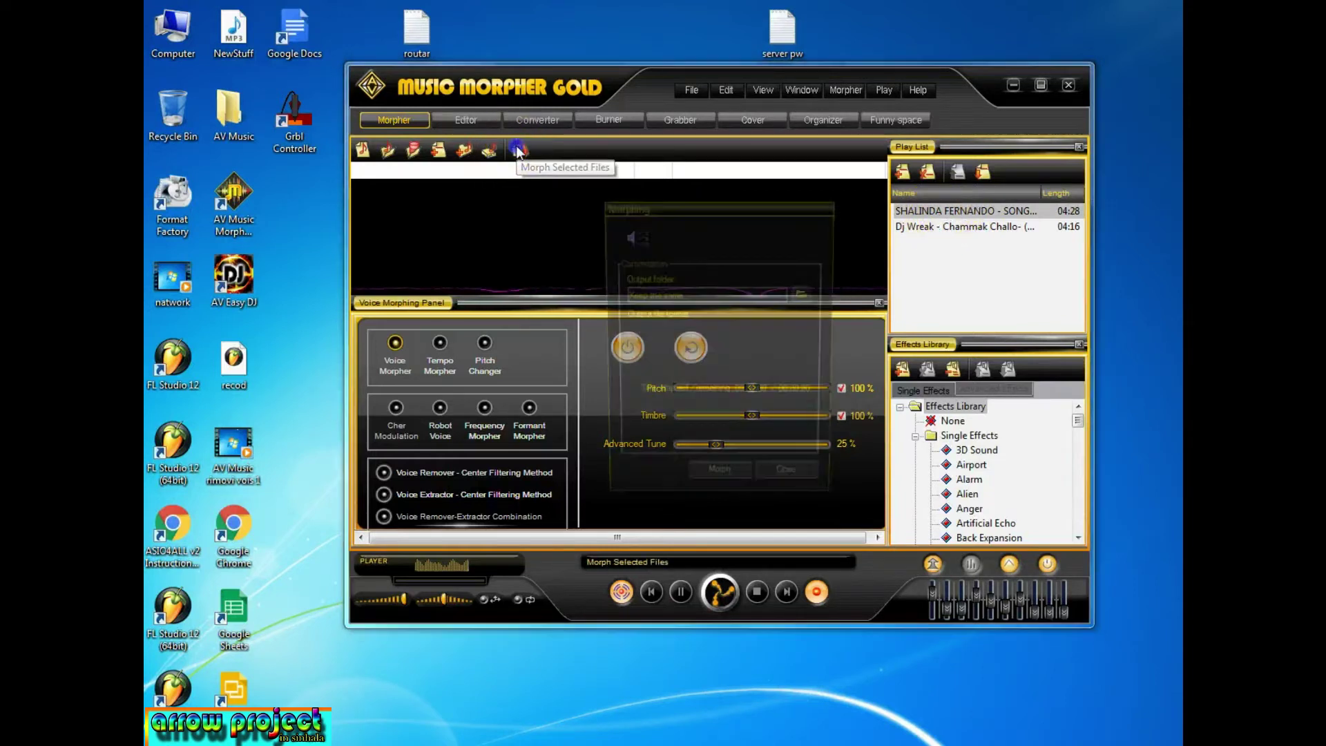
{"action": "left_click_drag", "start_coordinate": [685, 211], "coordinate": [688, 152]}
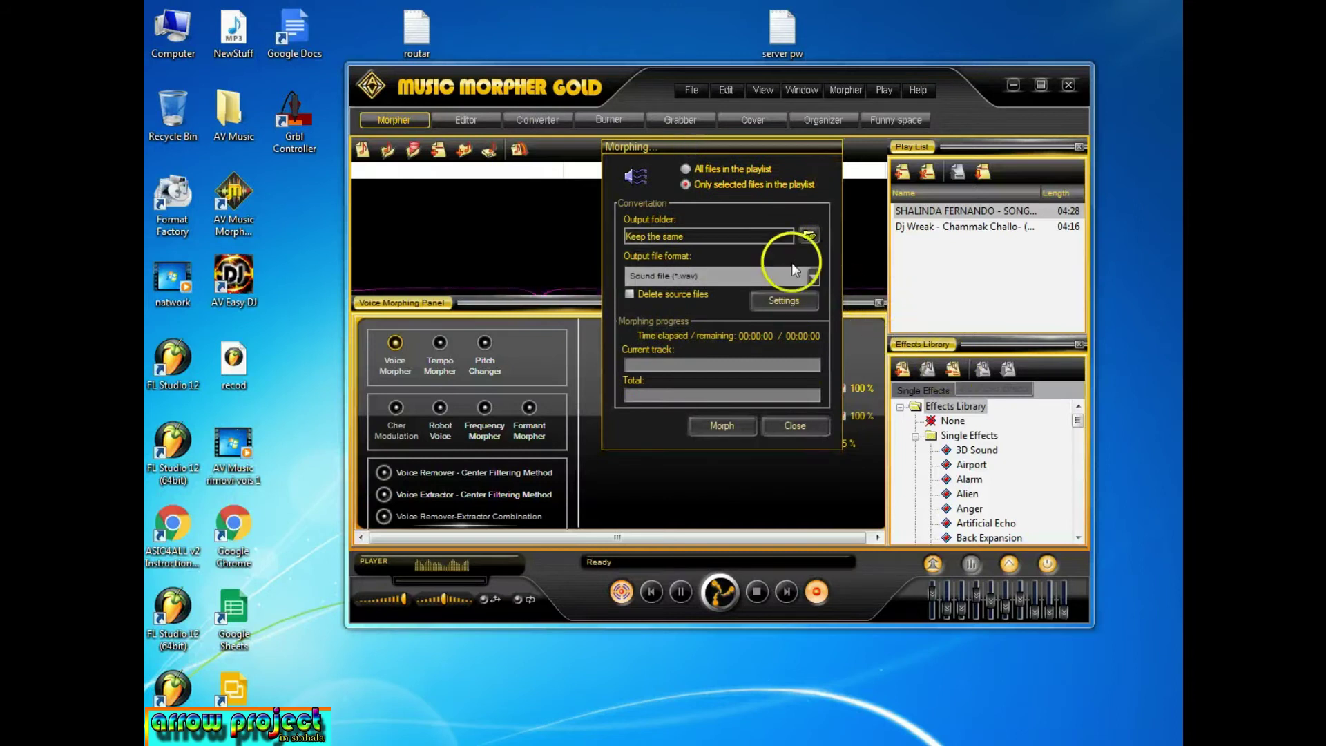
- Set the output folder for the morphed files to the Desktop
{"action": "left_click", "coordinate": [814, 235]}
{"action": "left_click_drag", "start_coordinate": [679, 246], "coordinate": [692, 189]}
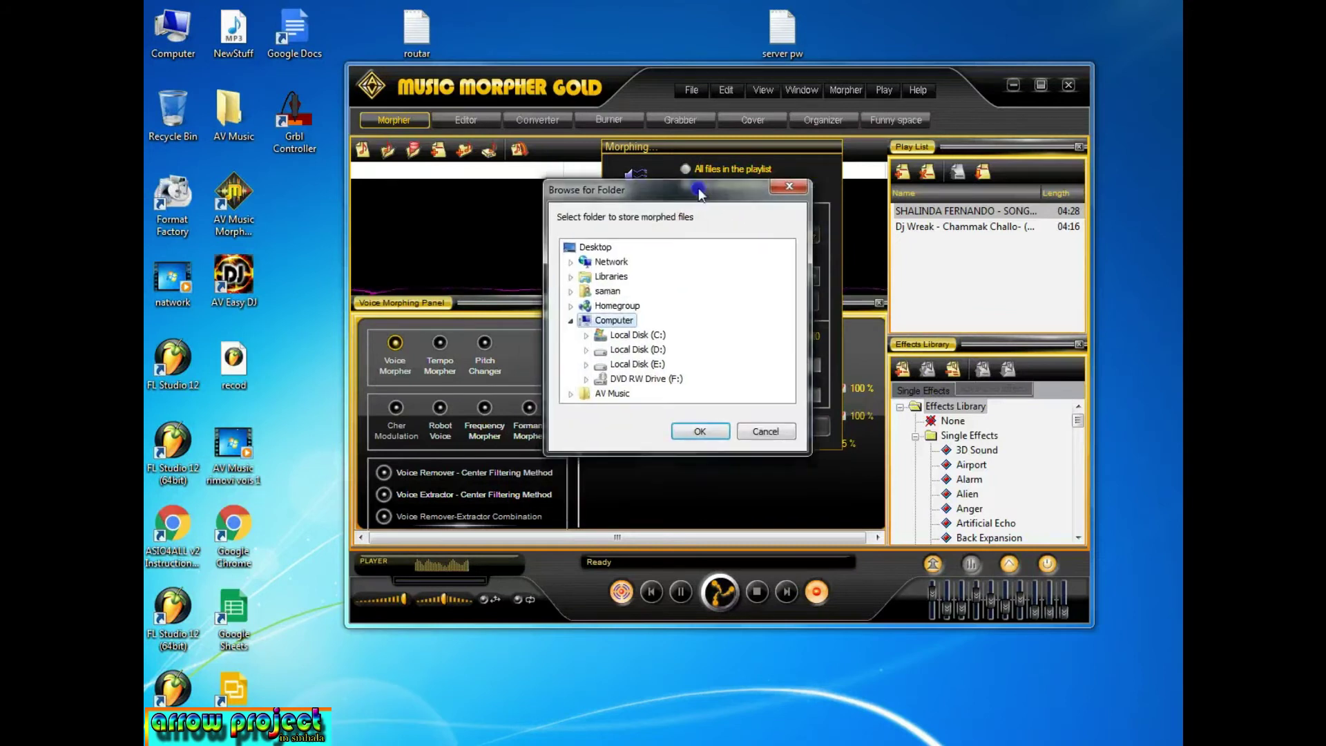
{"action": "left_click", "coordinate": [610, 248]}
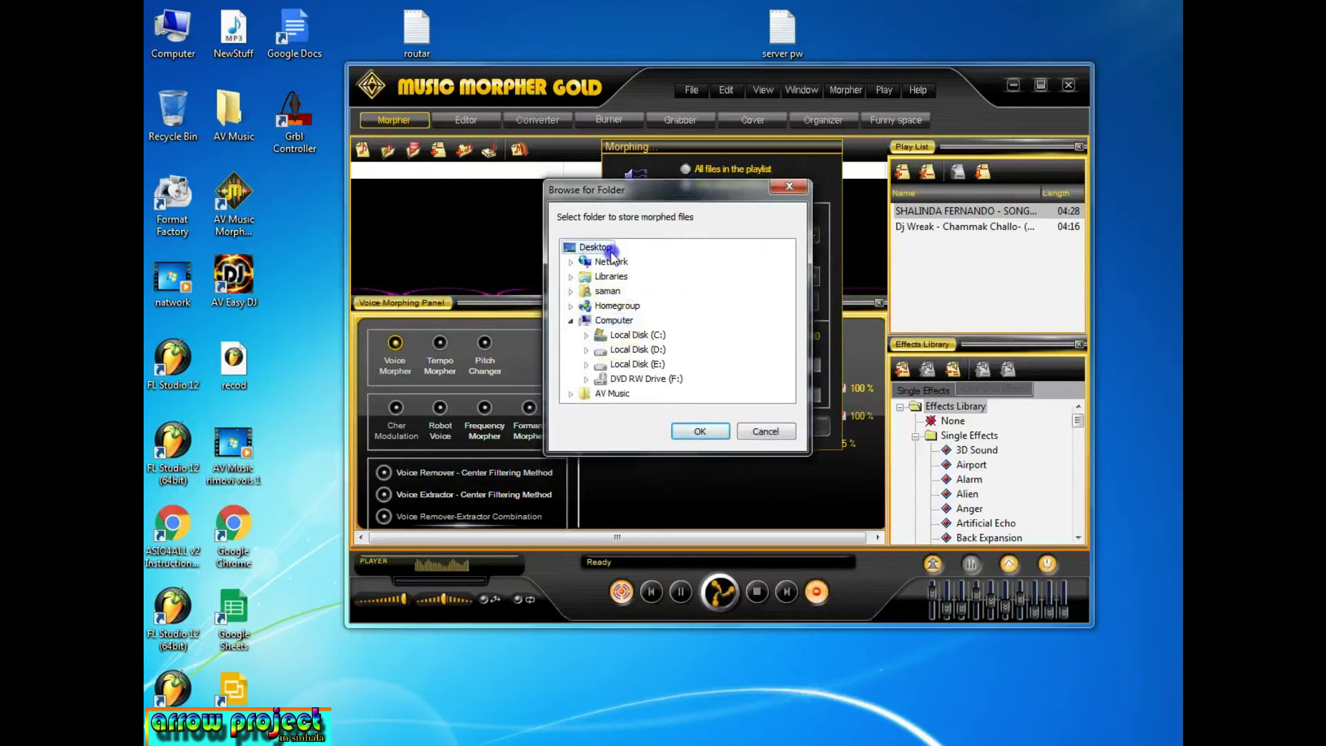
{"action": "left_click", "coordinate": [696, 431]}
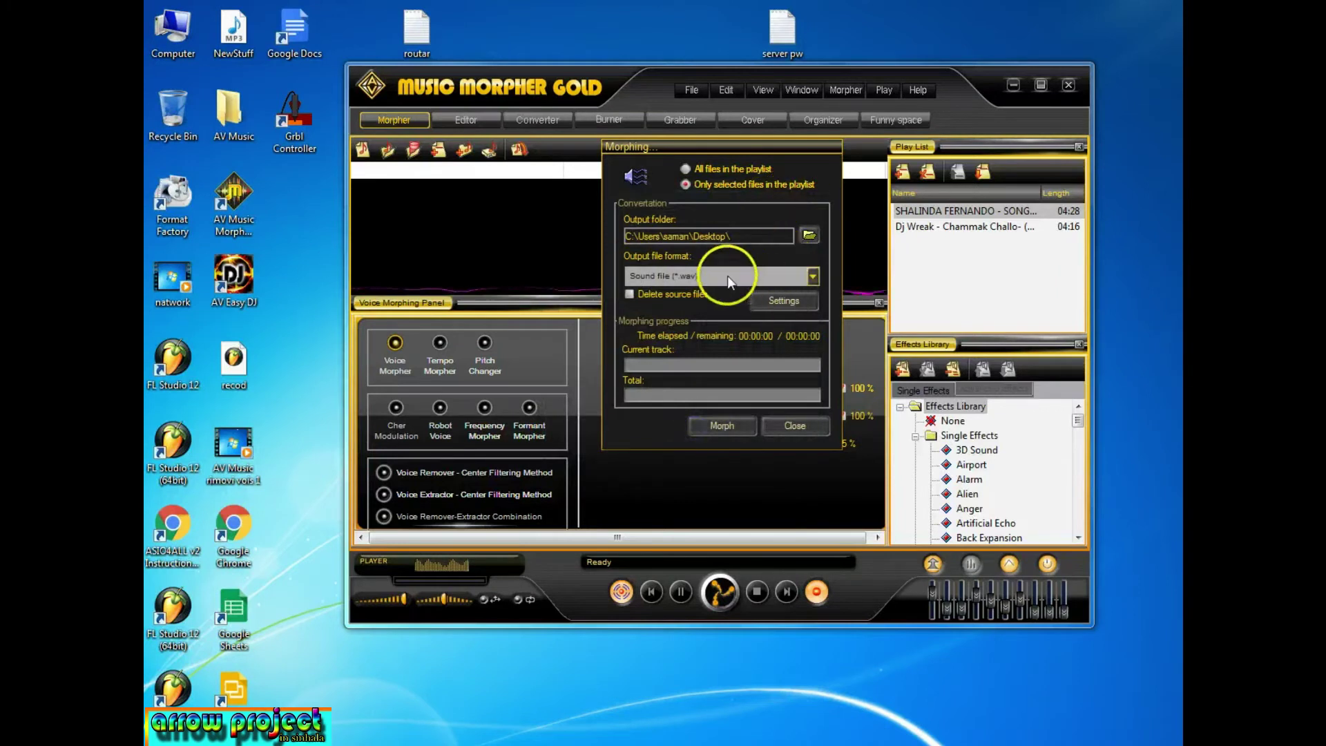
- Review the available output file formats, keep Sound file (*.wav) and close the Morphing dialog without morphing
{"action": "left_click", "coordinate": [813, 276]}
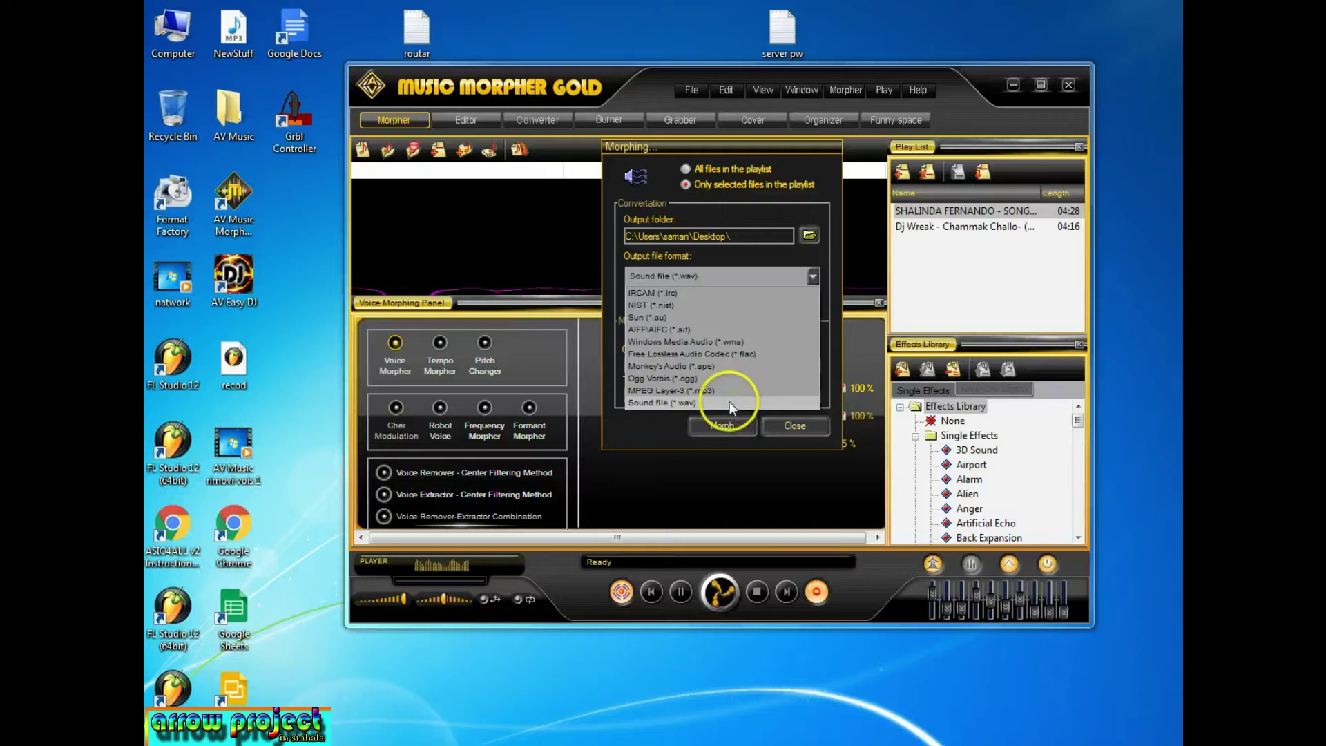
{"action": "left_click", "coordinate": [817, 251]}
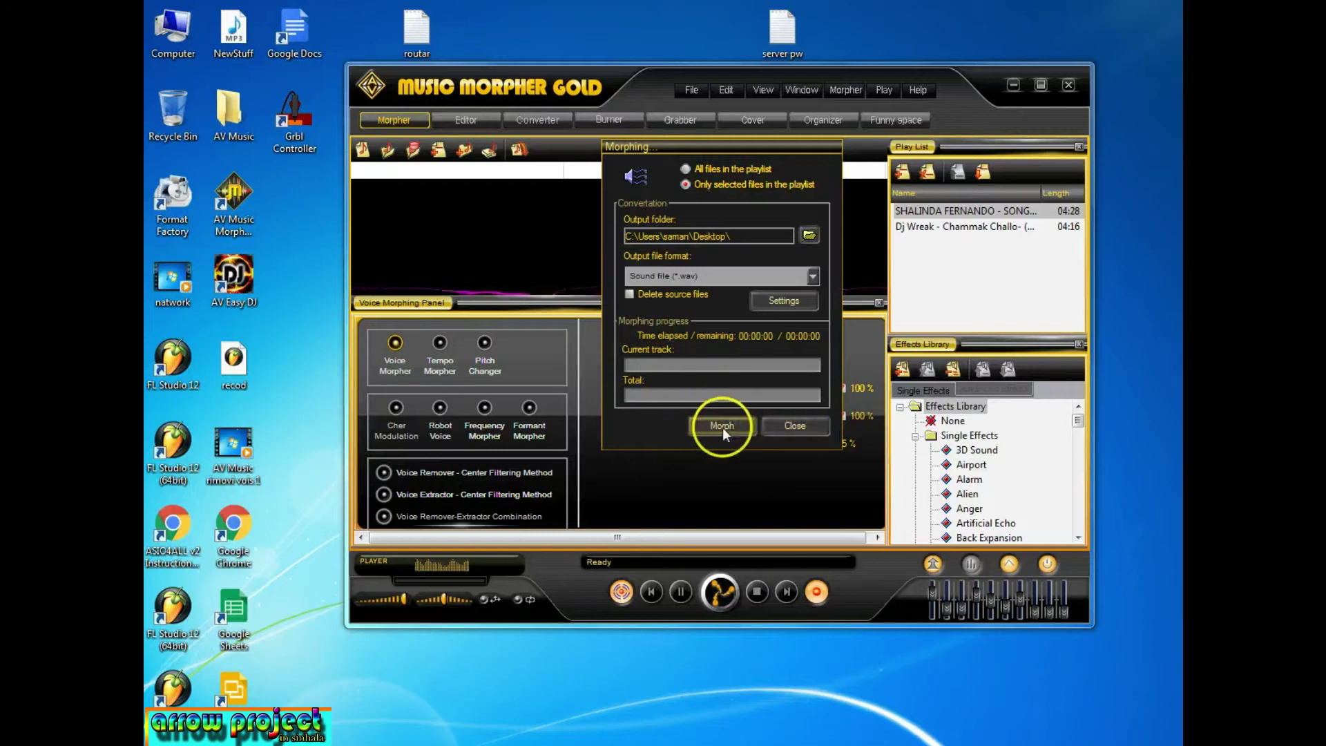
{"action": "left_click", "coordinate": [796, 424]}
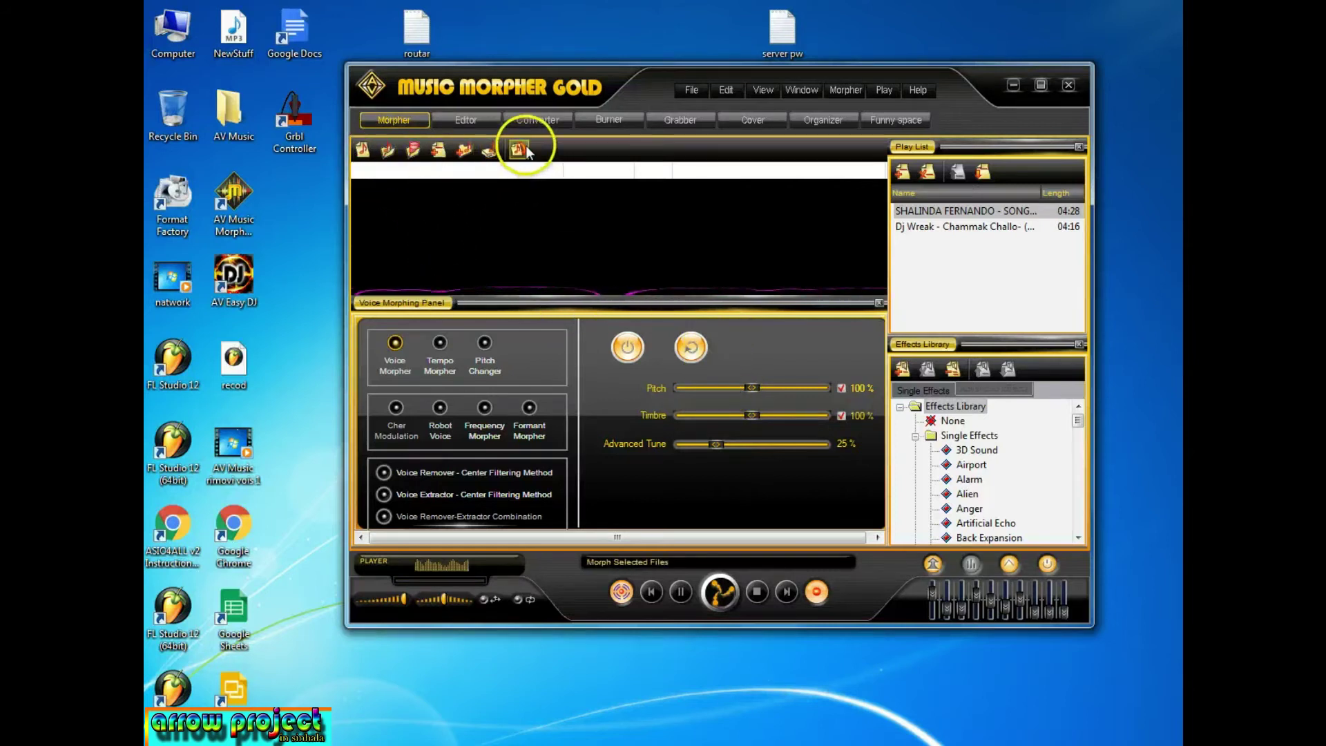
- Look through the Editor, Converter, Burner, Grabber and Cover modules and return to the Morpher
{"action": "left_click", "coordinate": [462, 119]}
{"action": "left_click", "coordinate": [525, 121]}
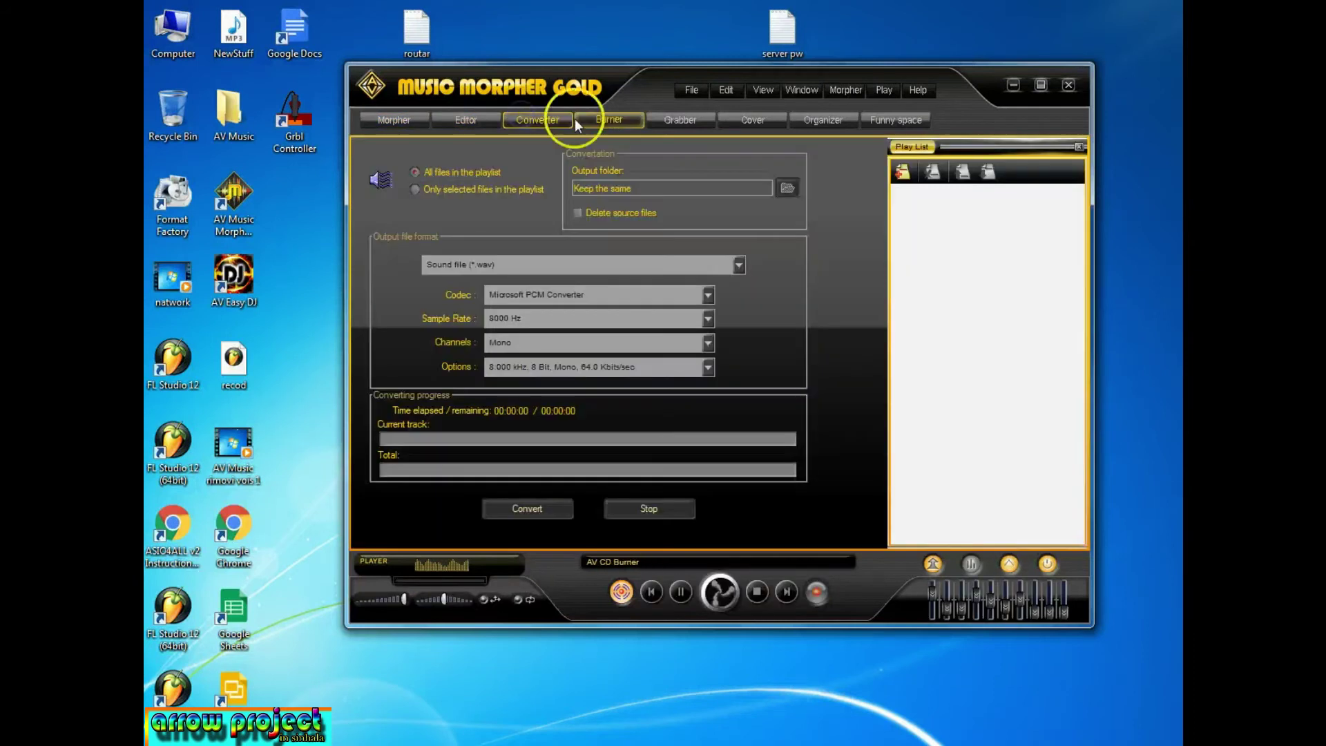
{"action": "left_click", "coordinate": [623, 120]}
{"action": "left_click", "coordinate": [672, 117]}
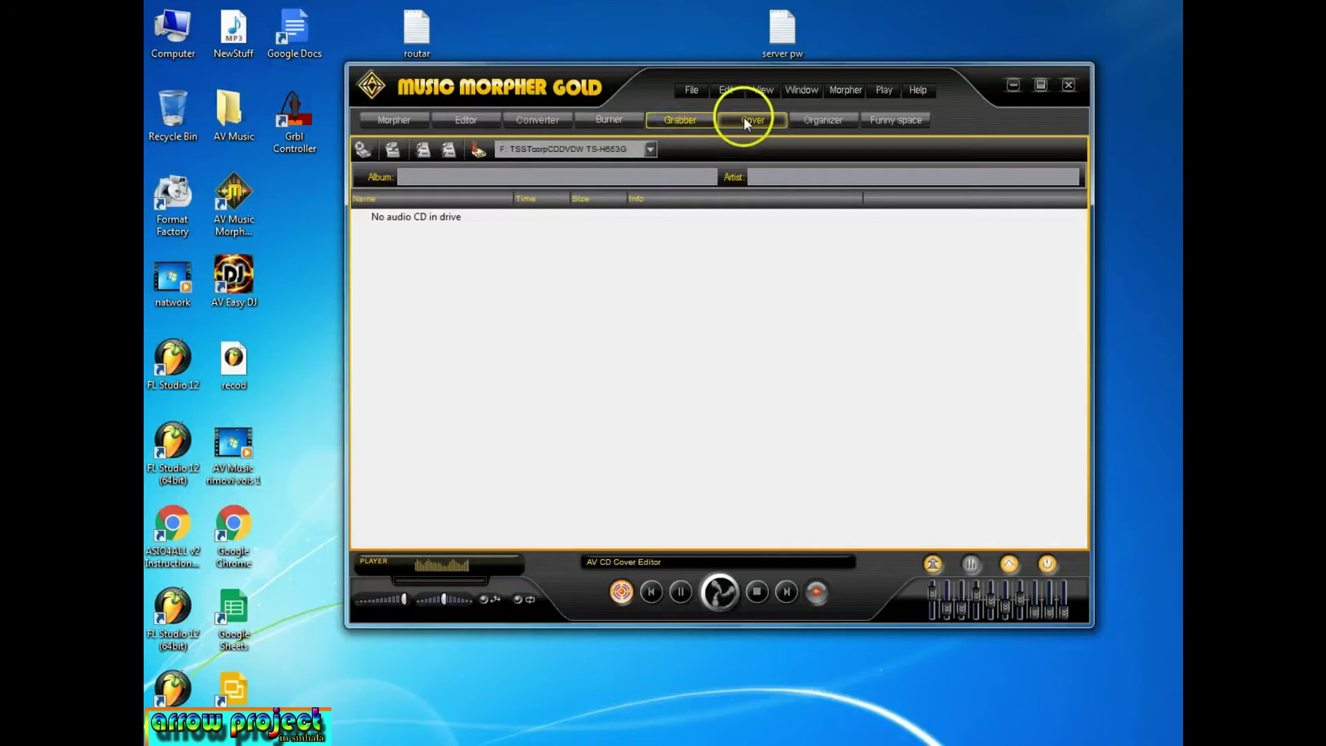
{"action": "left_click", "coordinate": [745, 119]}
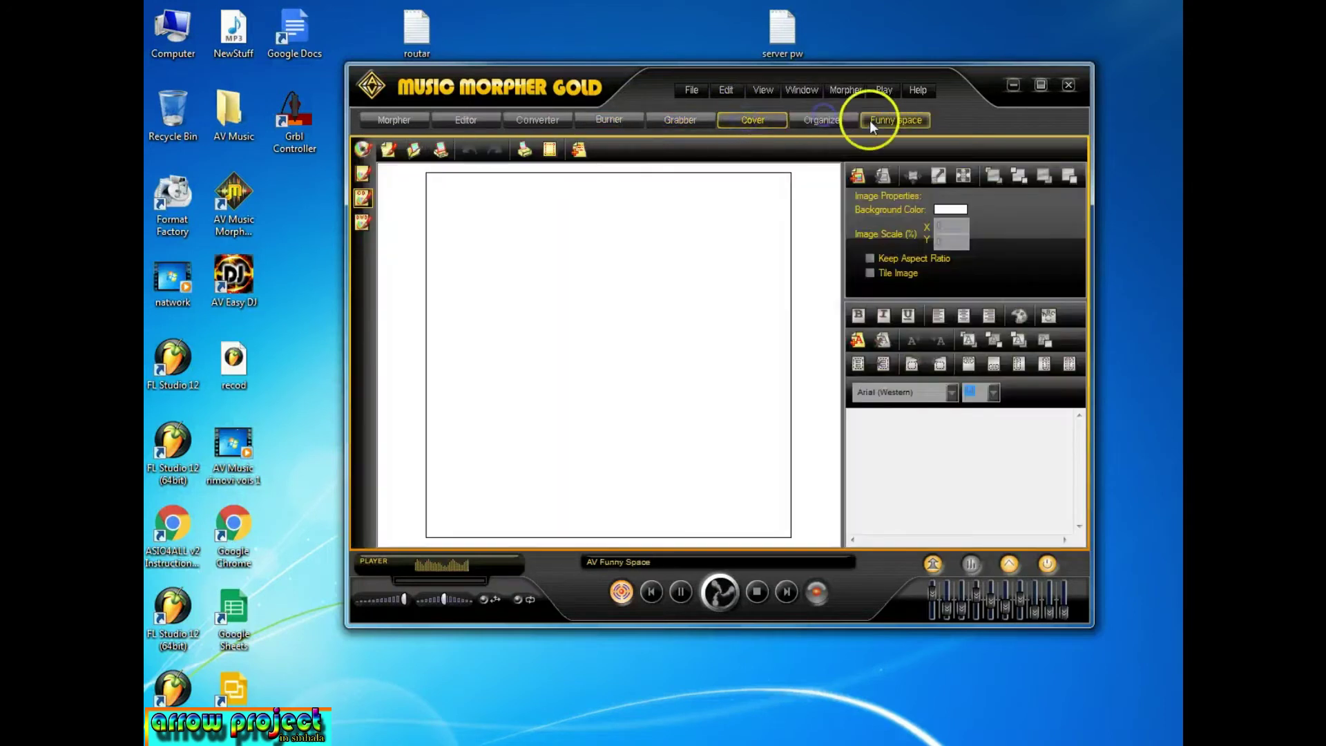
{"action": "left_click", "coordinate": [391, 124]}
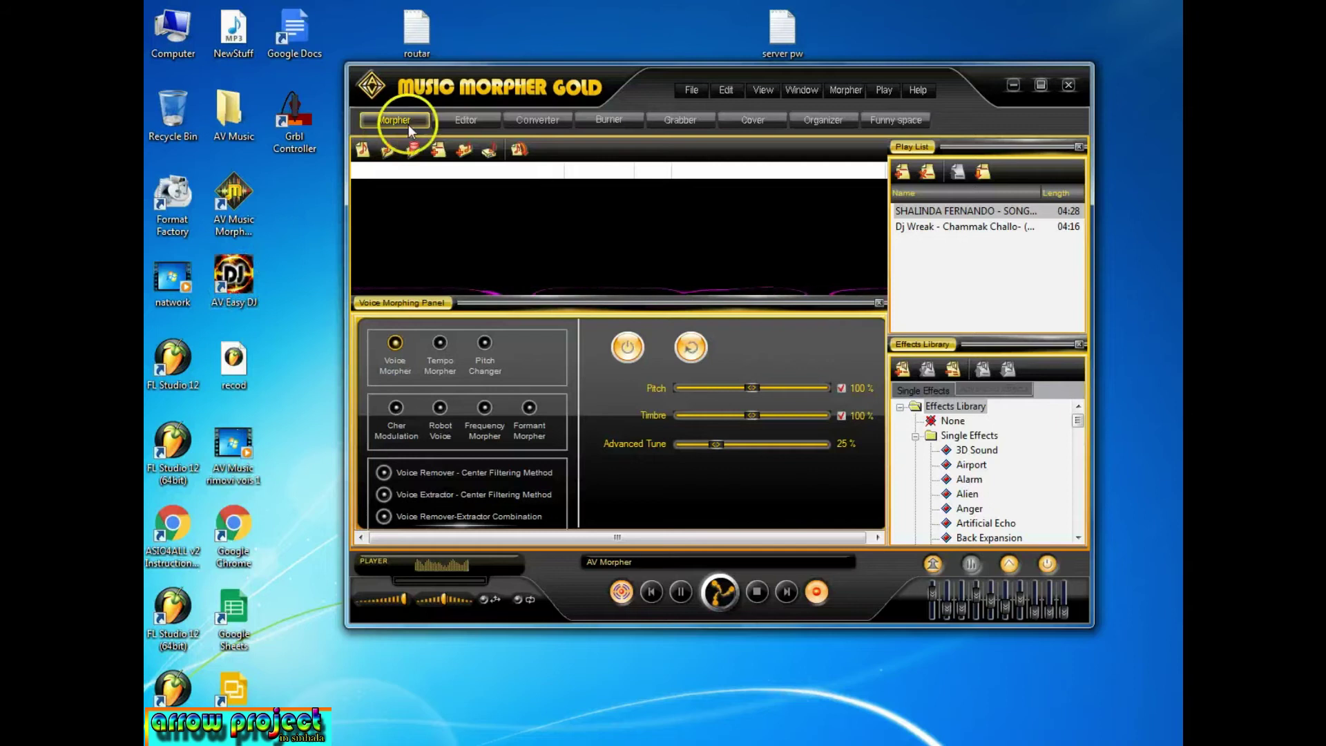
{"action": "right_click", "coordinate": [487, 1]}
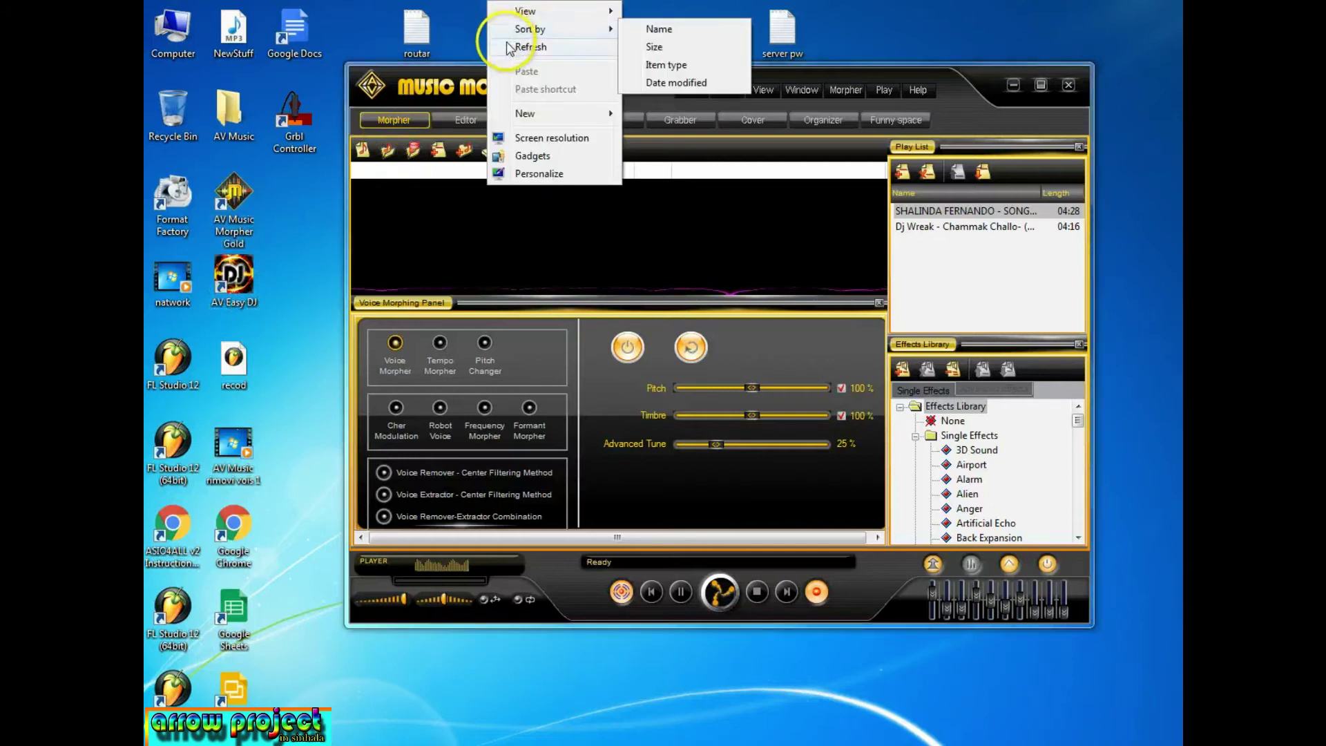
{"action": "left_click", "coordinate": [532, 47]}
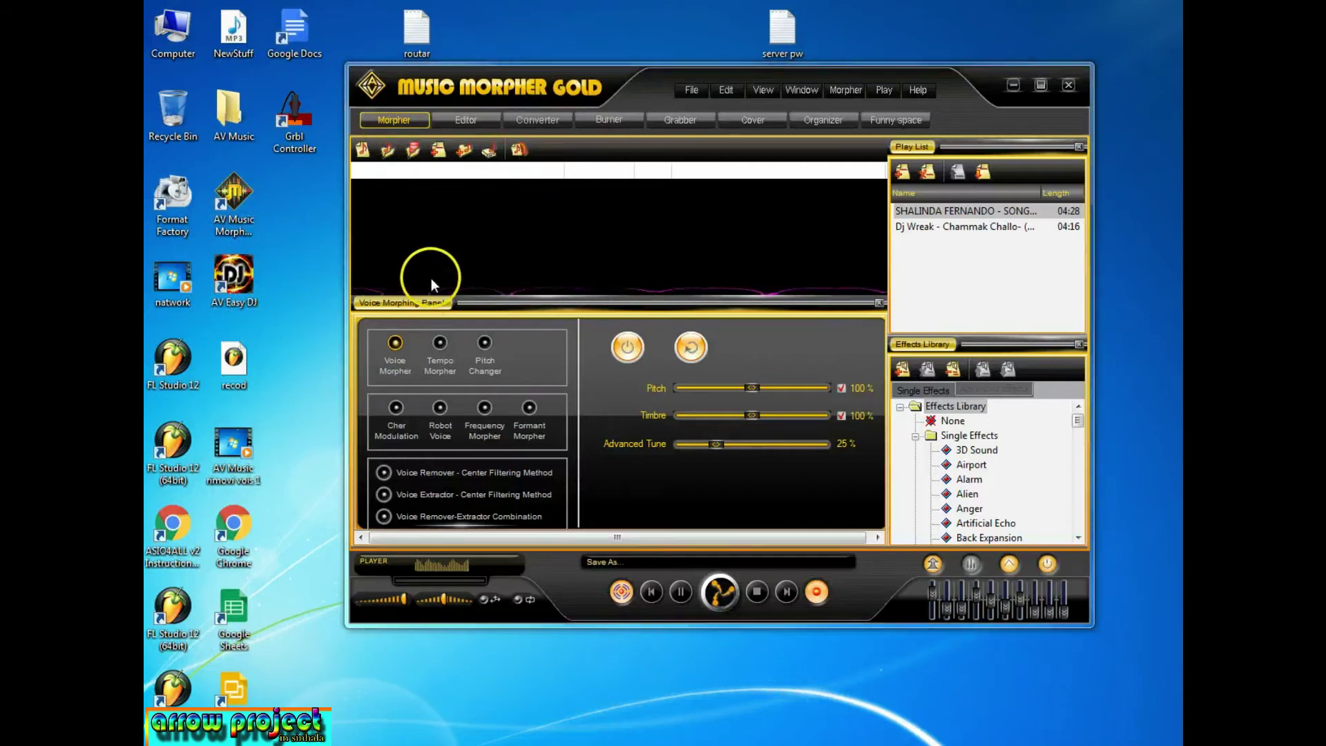
{"action": "right_click", "coordinate": [492, 40]}
{"action": "left_click", "coordinate": [528, 76]}
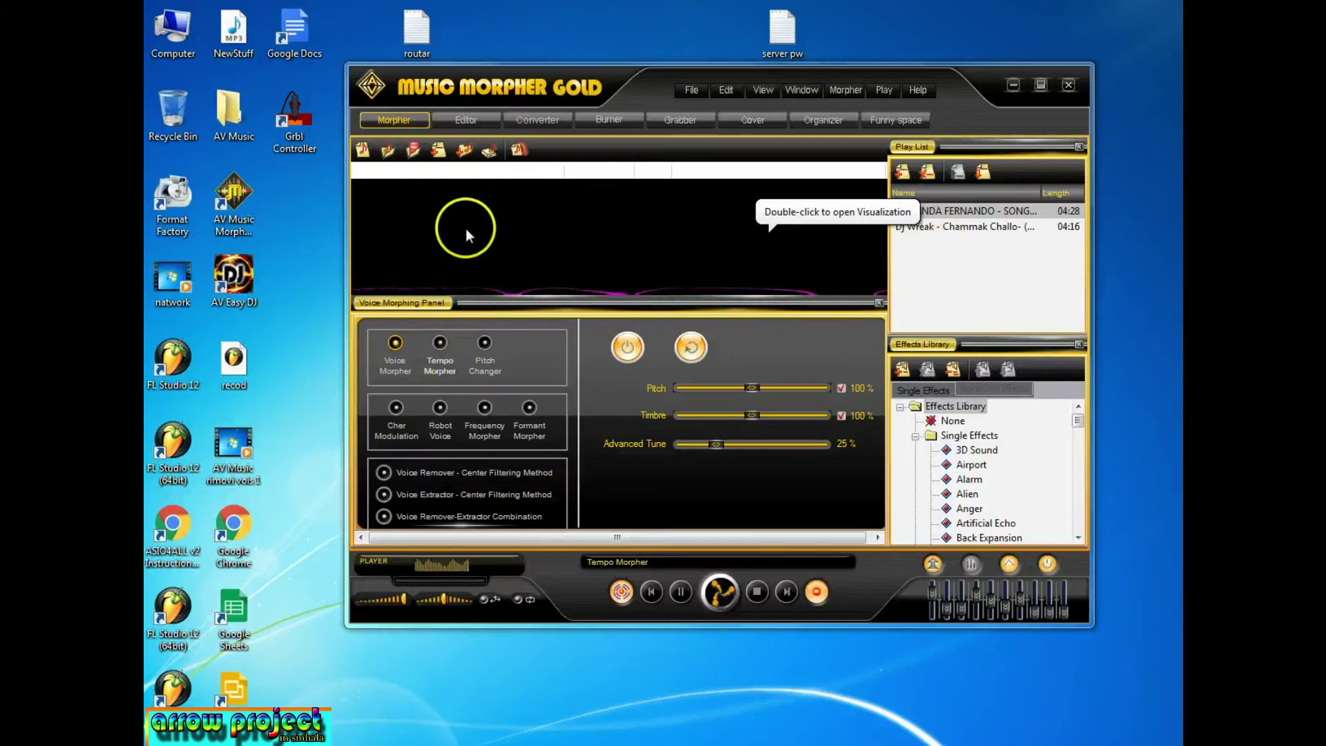
- Play the first track in the playlist and lower the player volume to about half
{"action": "double_click", "coordinate": [939, 210]}
{"action": "left_click", "coordinate": [384, 603]}
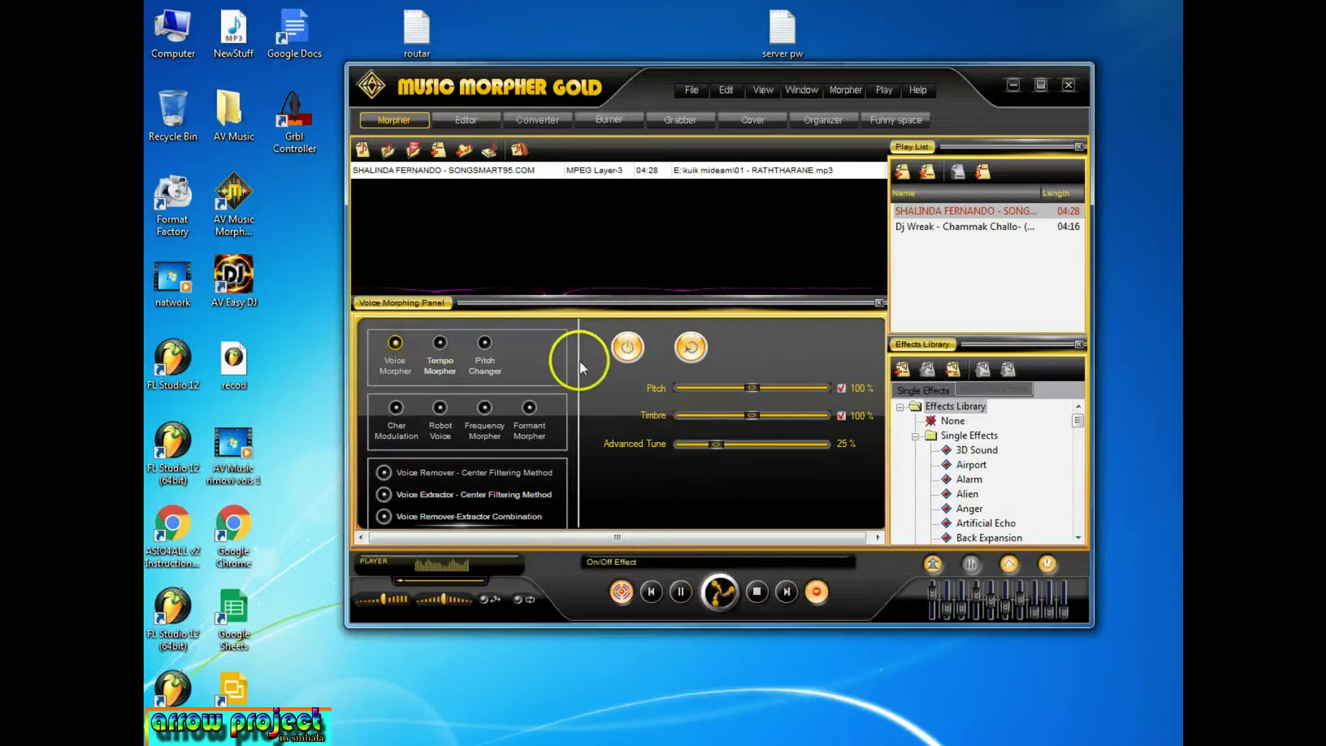
- Preview the playing song with the Tempo Morpher selected
{"action": "left_click", "coordinate": [440, 346]}
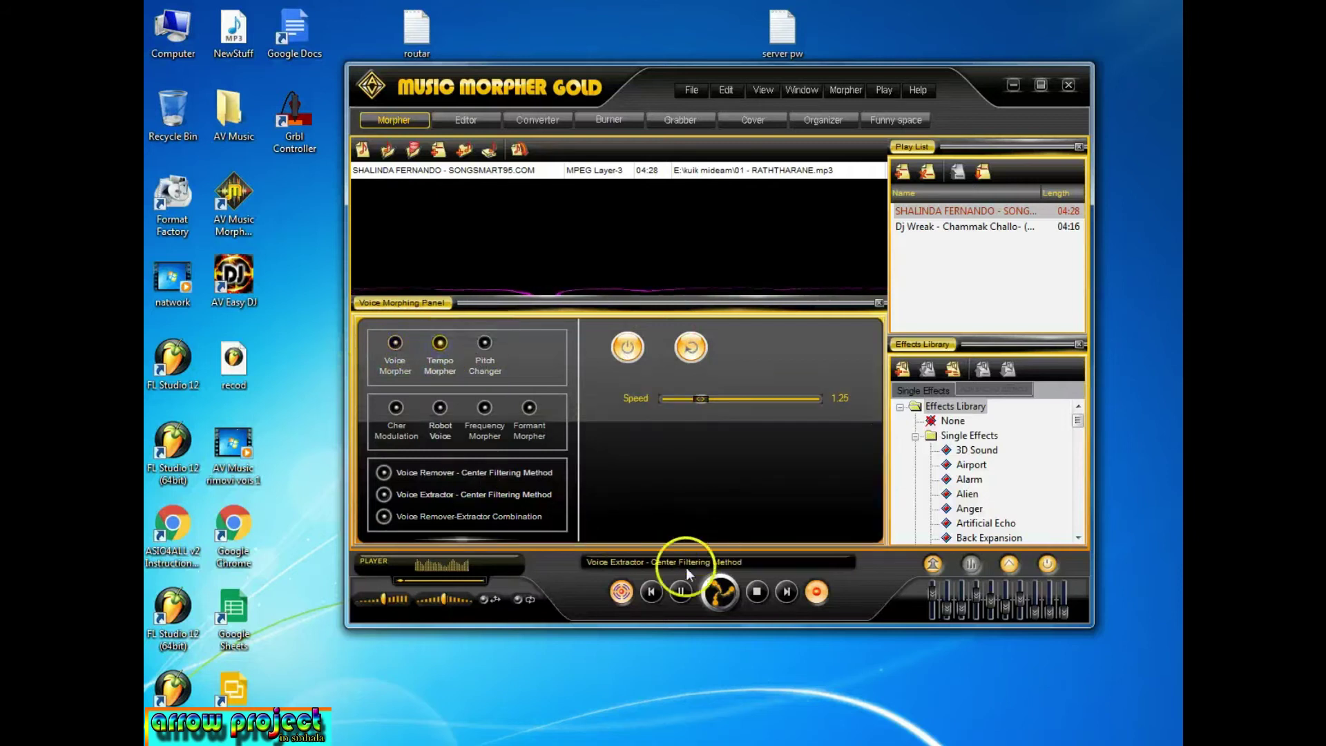
{"action": "left_click", "coordinate": [678, 591]}
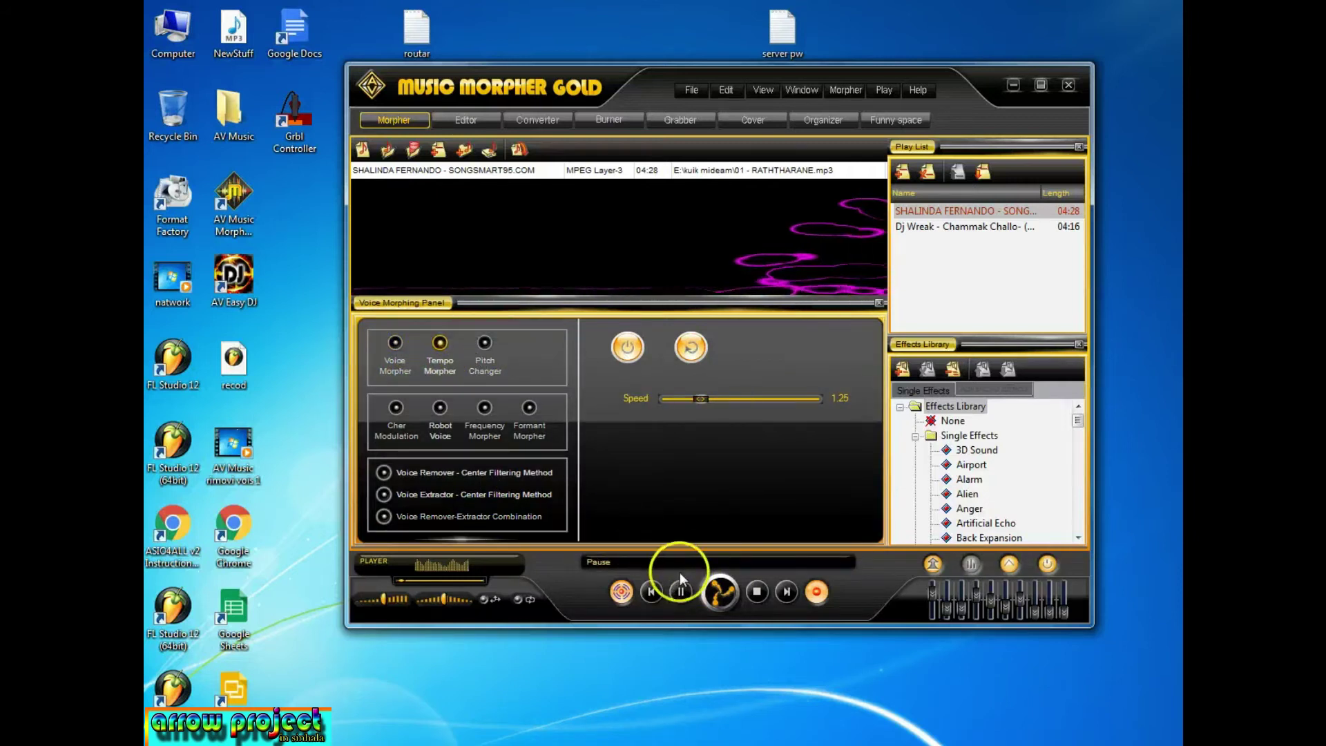
{"action": "left_click", "coordinate": [613, 349]}
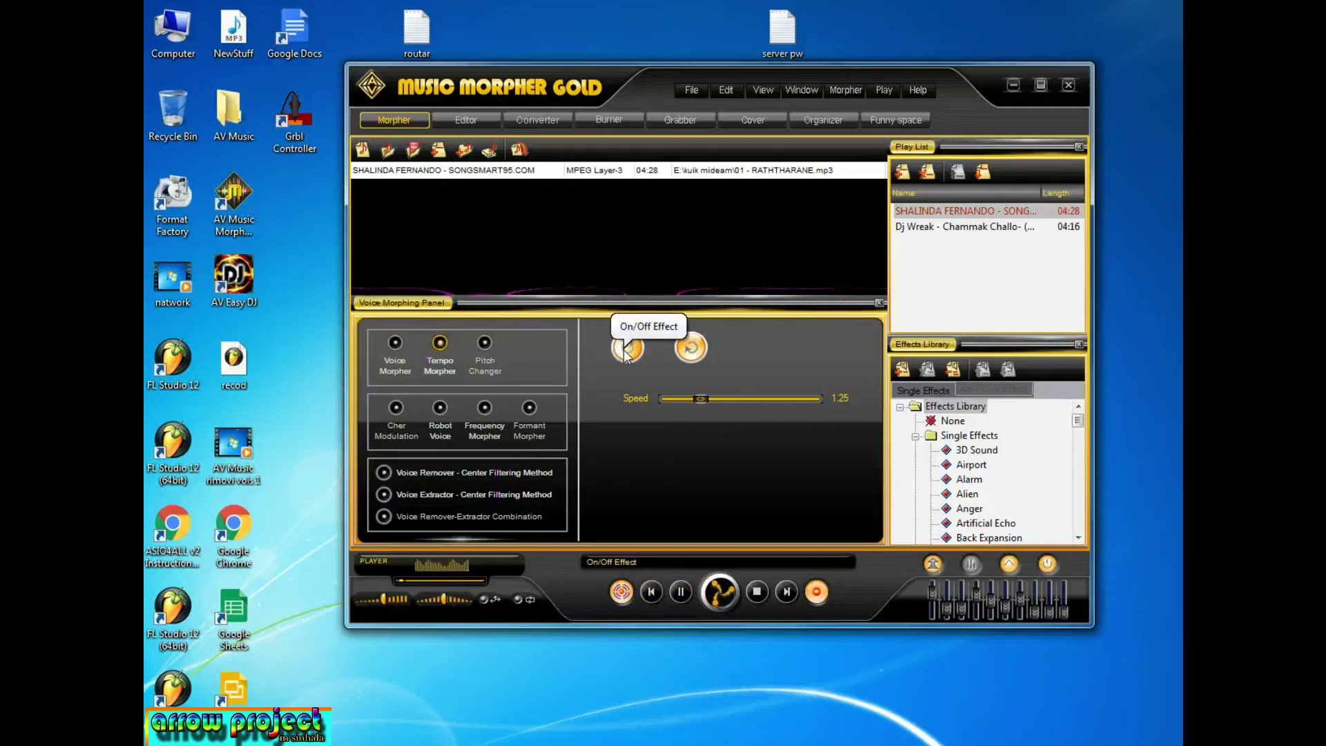
- Enable the Voice Morpher effect and set its pitch to 97% and timbre to 106%
{"action": "left_click", "coordinate": [394, 342]}
{"action": "left_click", "coordinate": [622, 348]}
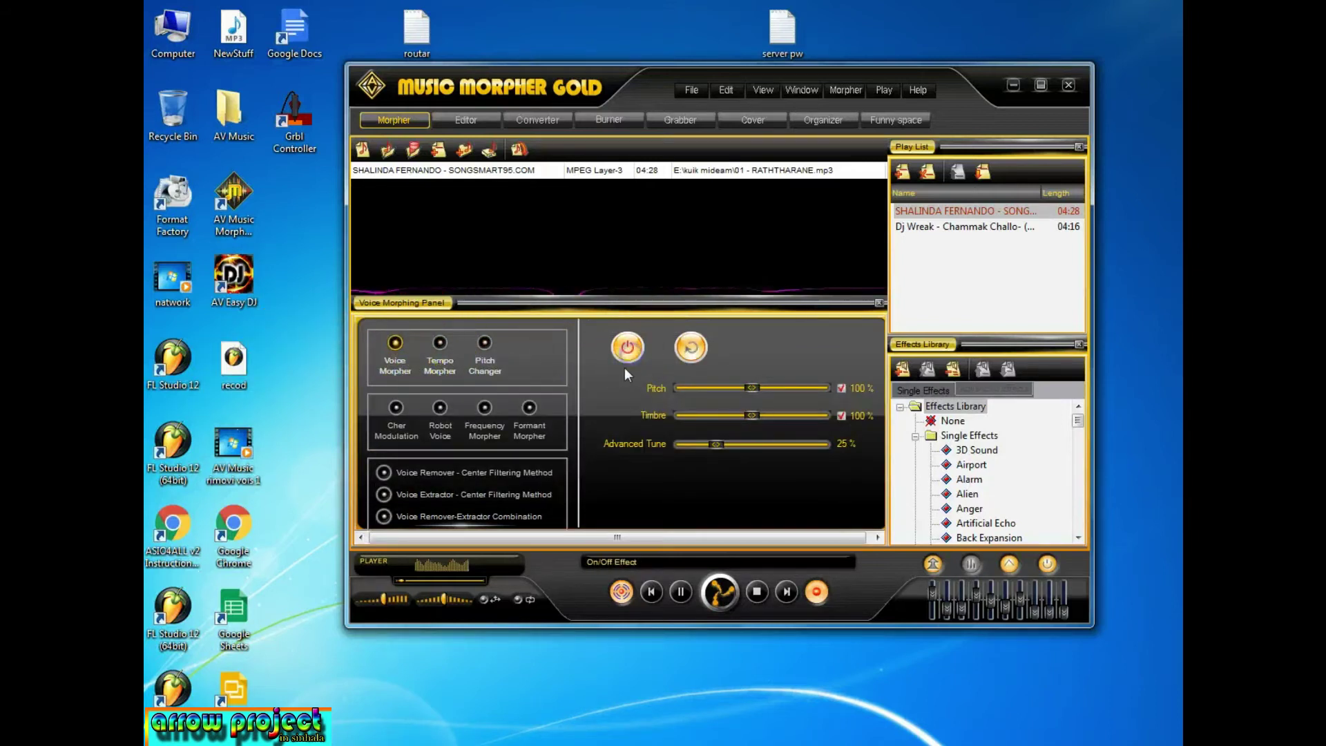
{"action": "left_click", "coordinate": [603, 367]}
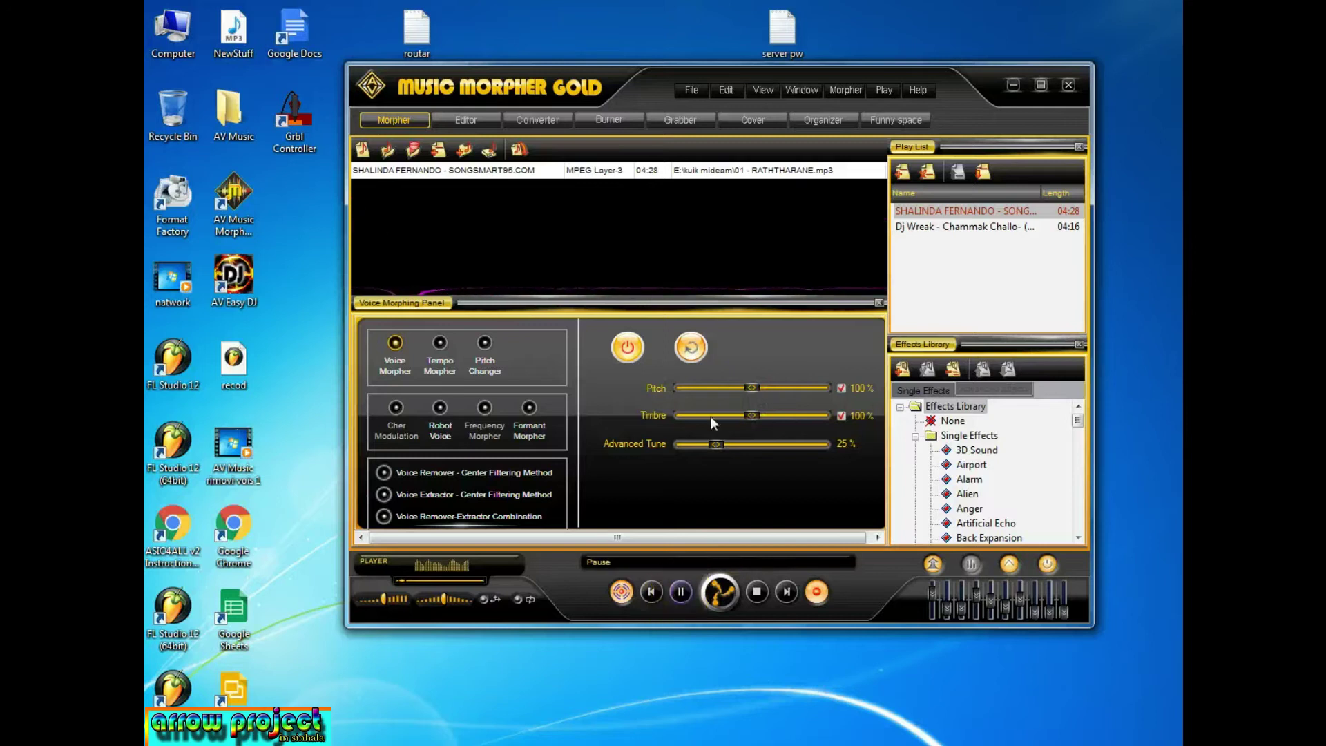
{"action": "left_click_drag", "start_coordinate": [739, 386], "coordinate": [757, 418]}
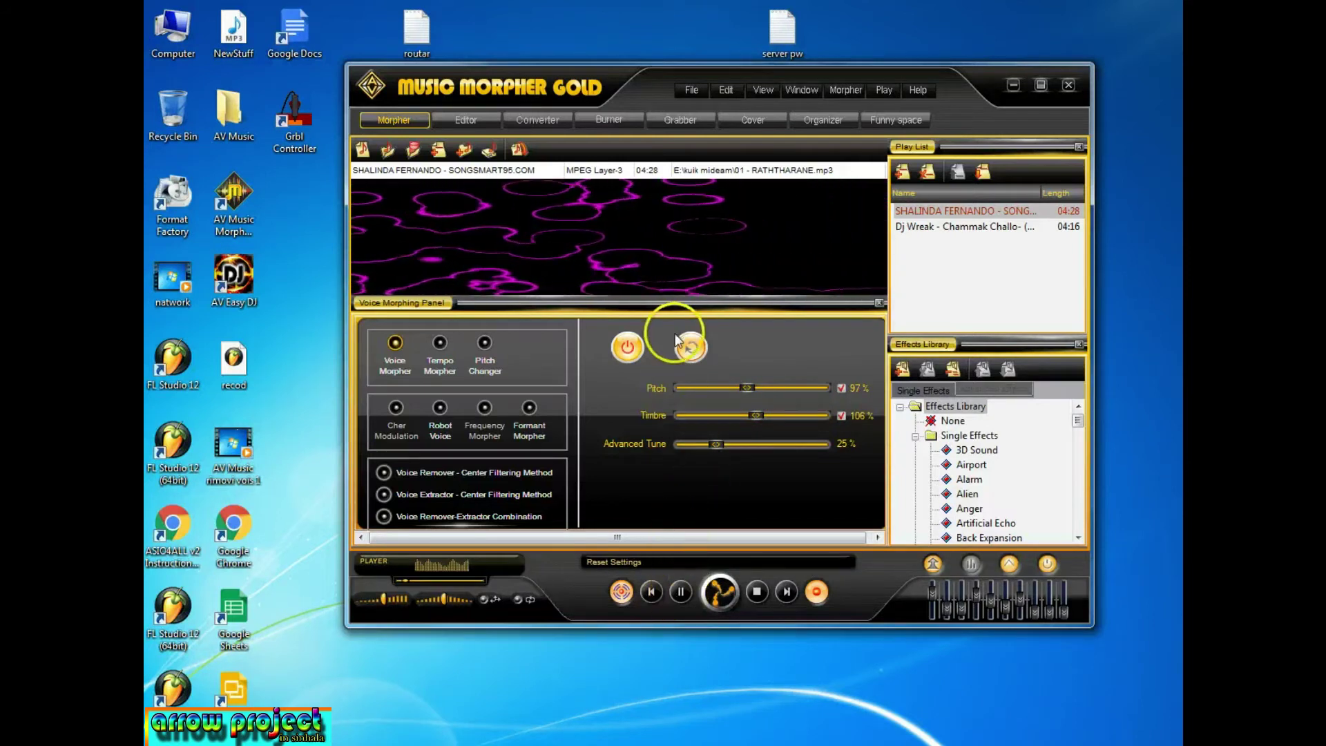
- Play the second playlist track with the Voice Morpher pitch raised to 122%, and reset the effect's settings
{"action": "double_click", "coordinate": [918, 227]}
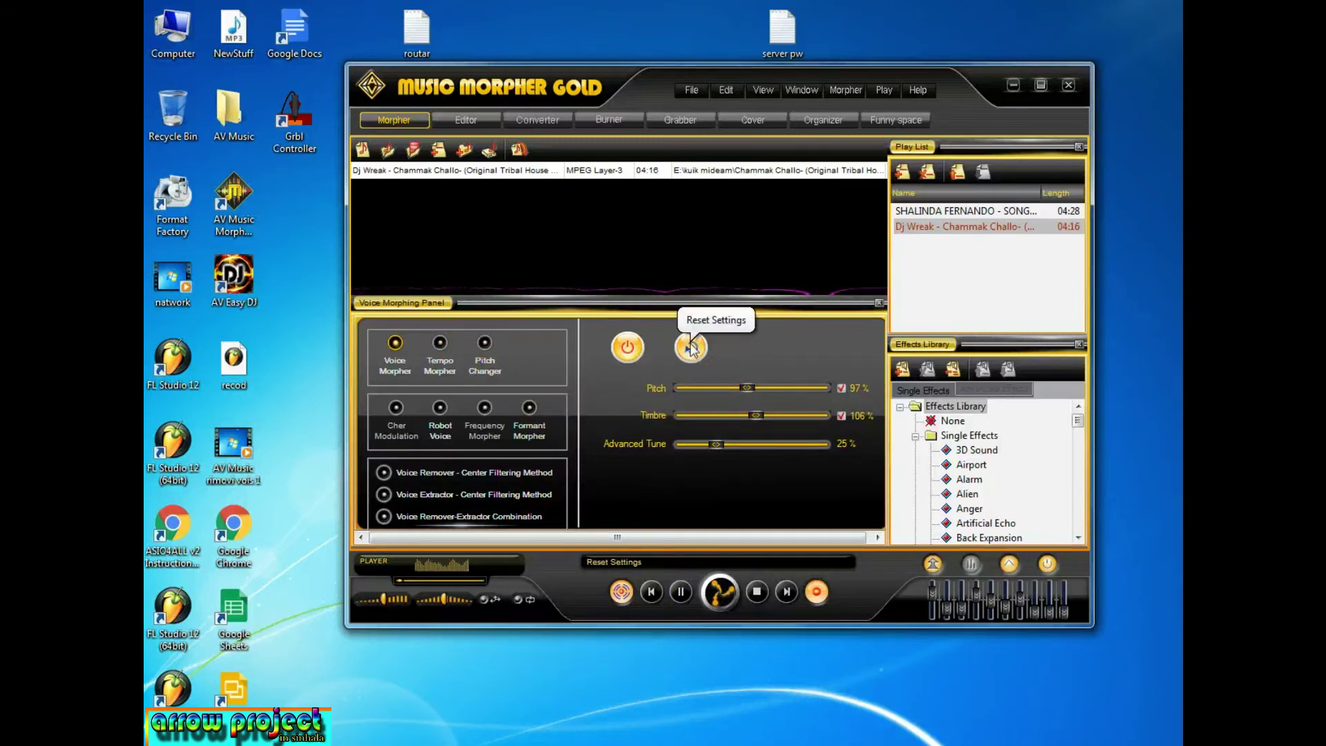
{"action": "left_click", "coordinate": [680, 593]}
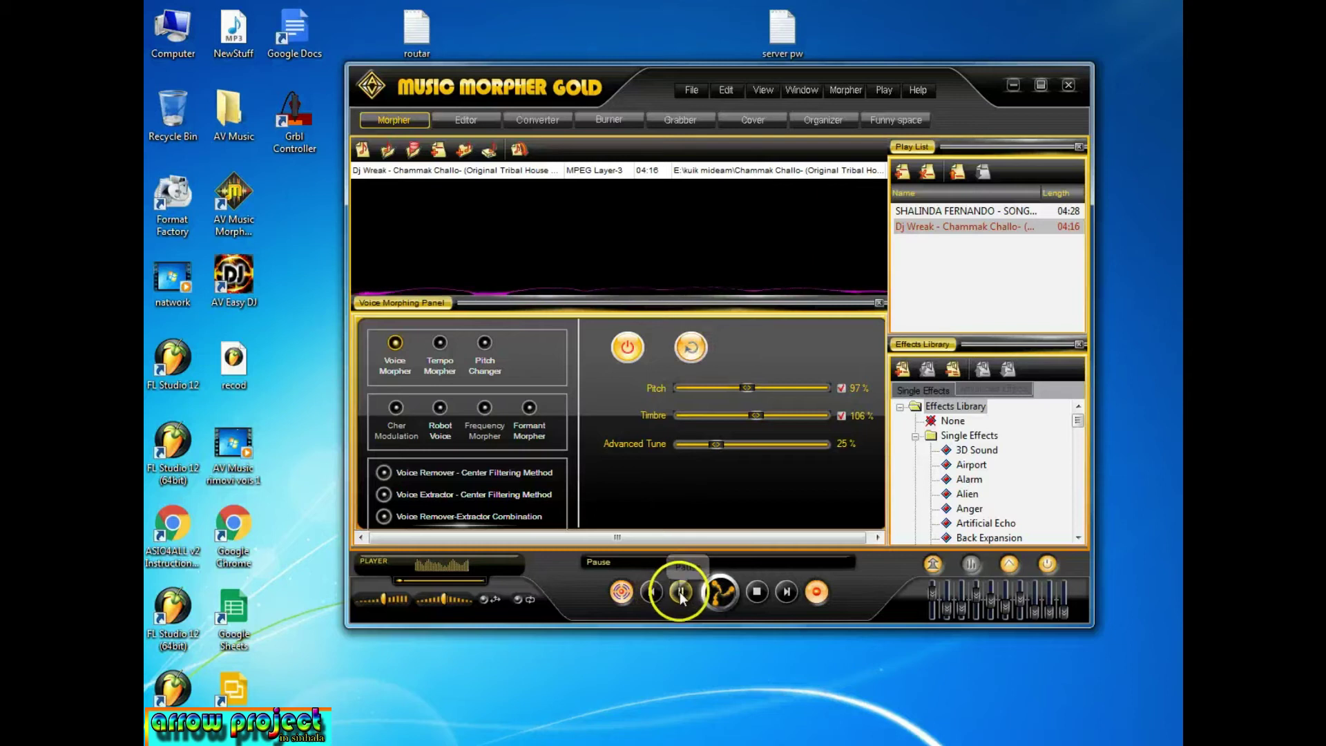
{"action": "left_click", "coordinate": [690, 352]}
{"action": "left_click", "coordinate": [736, 409]}
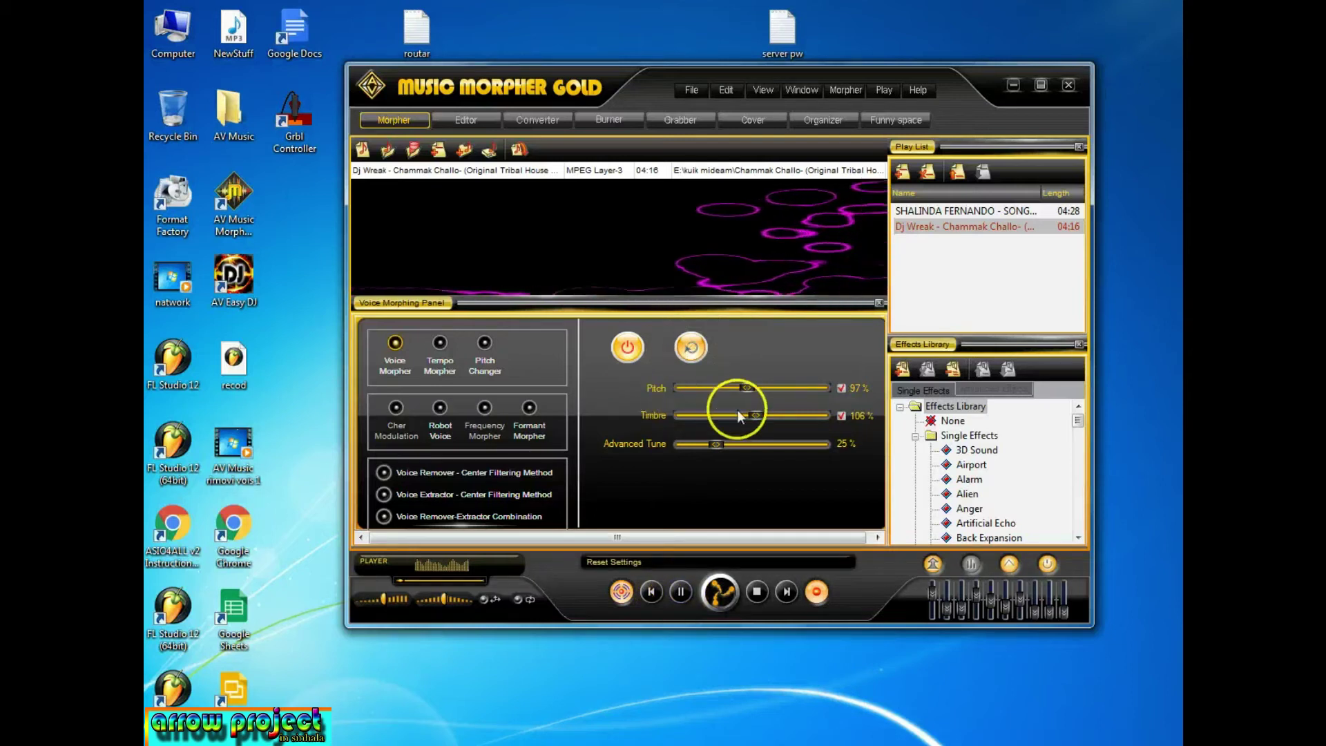
{"action": "left_click_drag", "start_coordinate": [752, 389], "coordinate": [765, 391]}
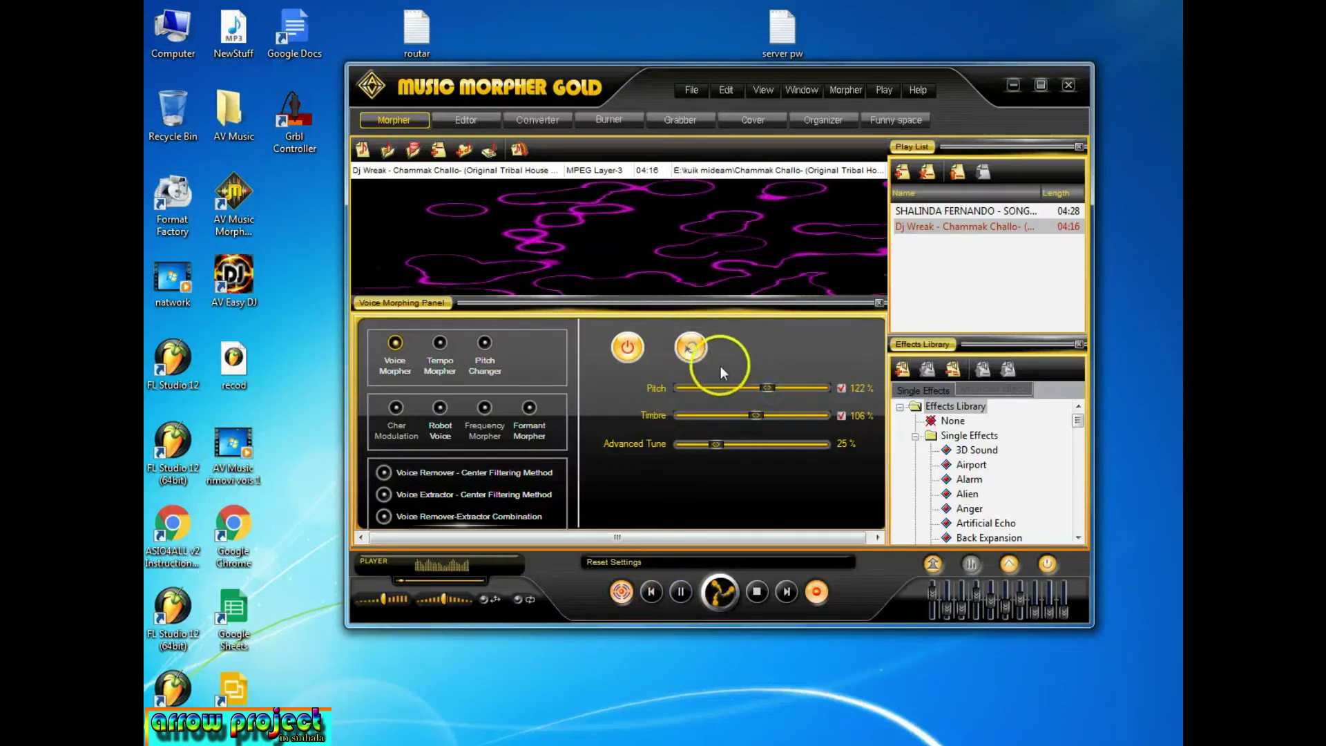
{"action": "left_click", "coordinate": [685, 350]}
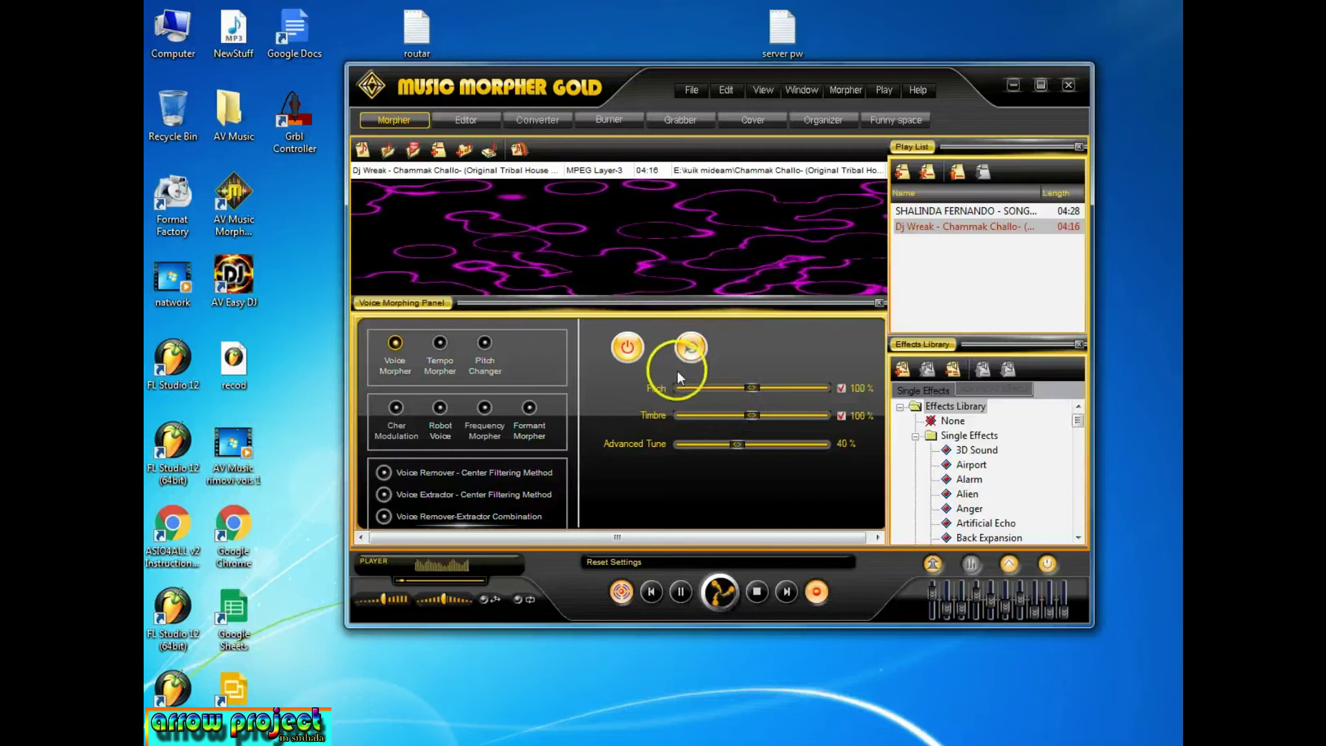
- Switch to the Tempo Morpher and slow the playing track to a speed of 0.80
{"action": "left_click", "coordinate": [436, 345]}
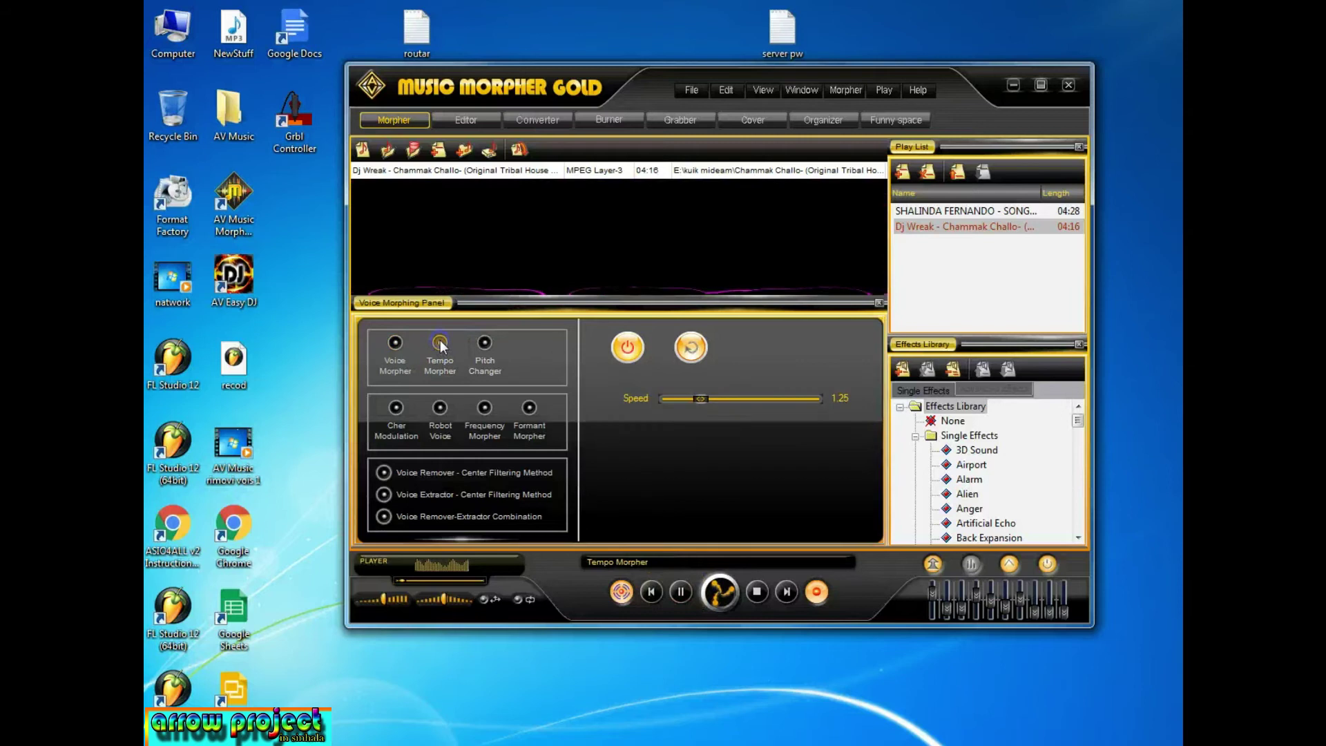
{"action": "left_click", "coordinate": [680, 592]}
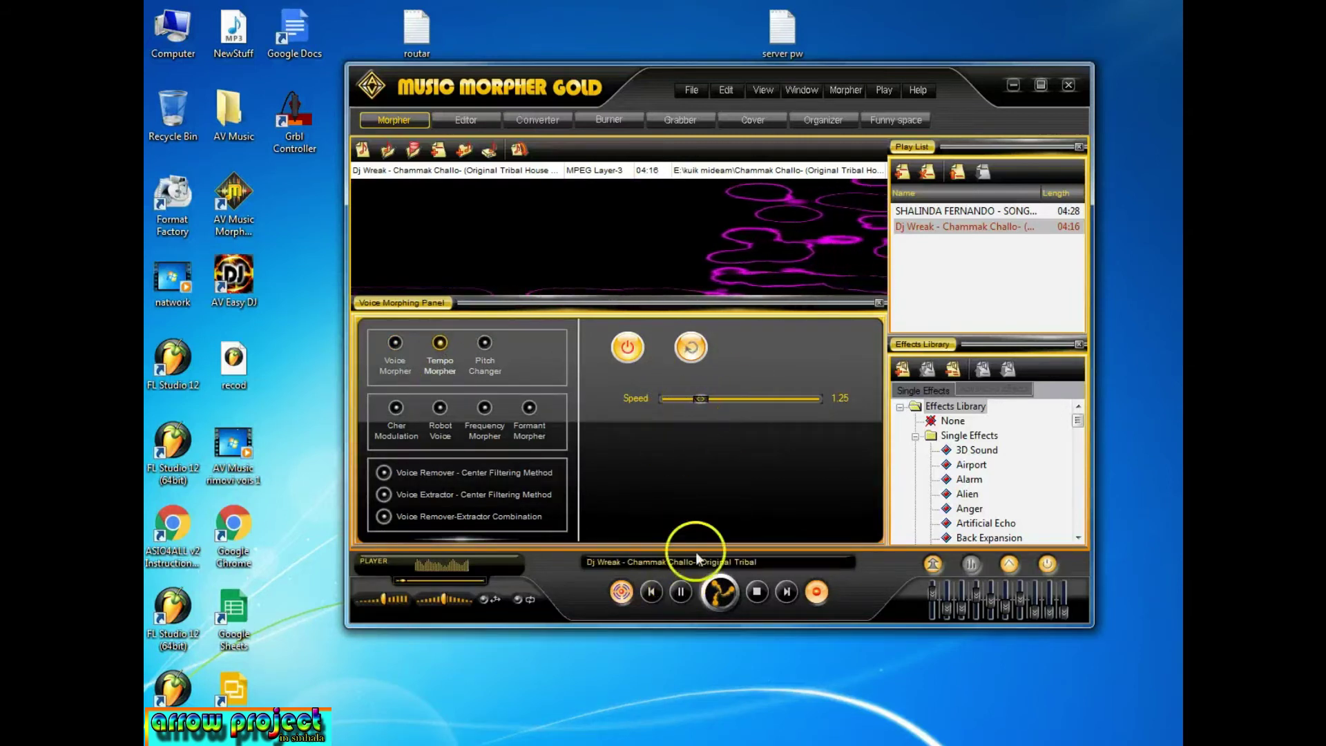
{"action": "left_click_drag", "start_coordinate": [703, 400], "coordinate": [690, 405]}
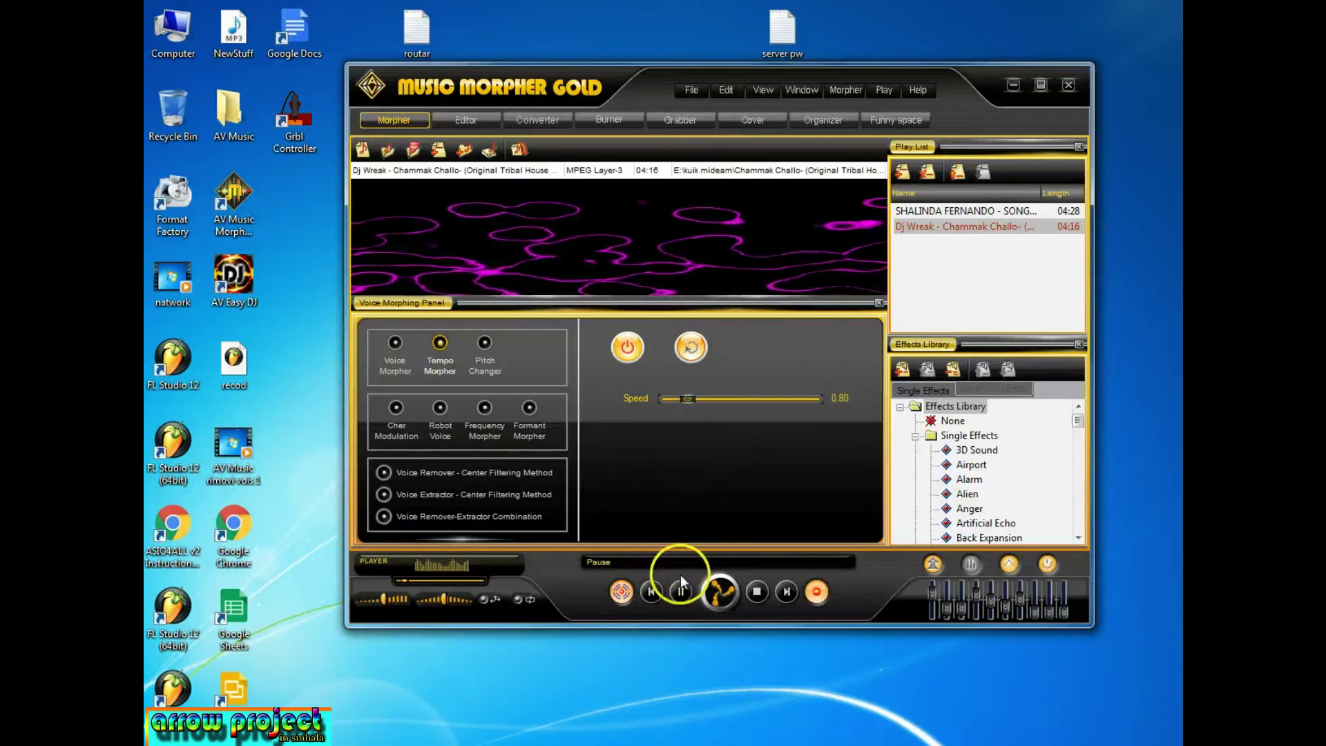
- Switch to the Pitch Changer, reset its settings and set the pitch to 101%
{"action": "left_click", "coordinate": [486, 345]}
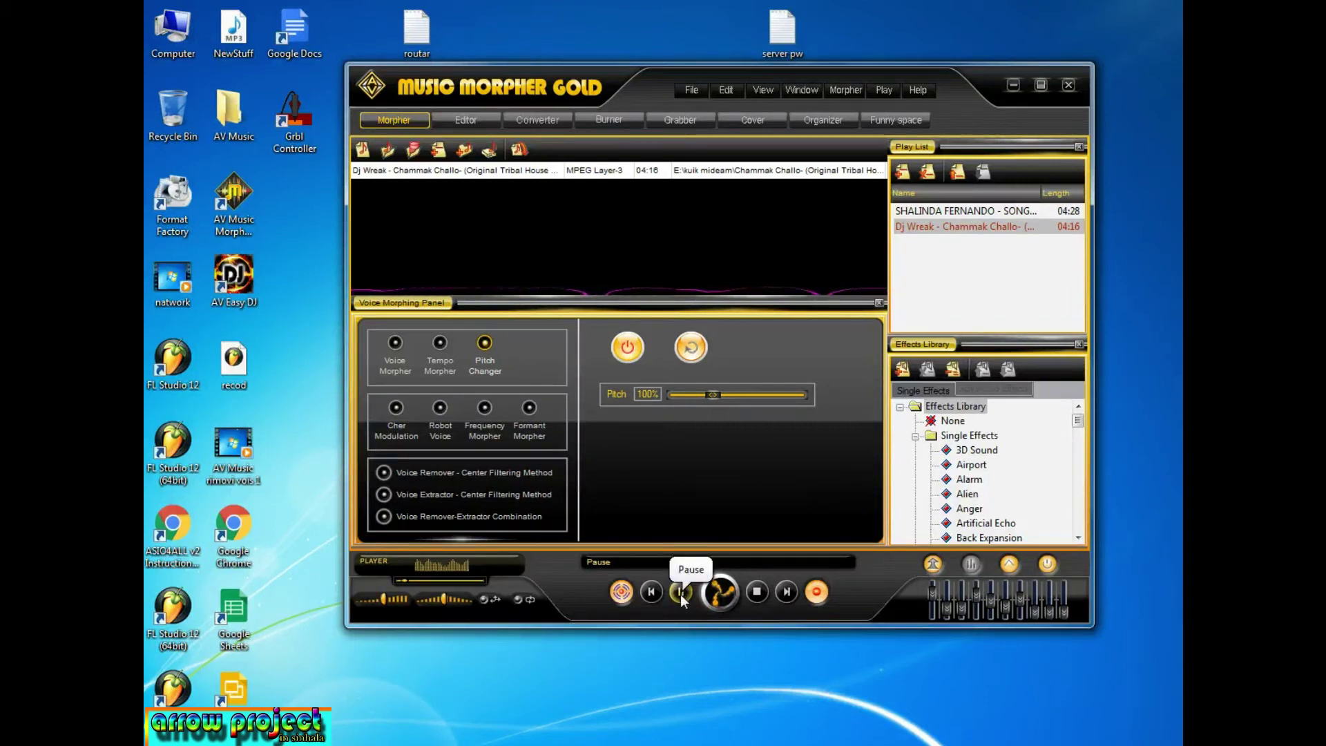
{"action": "left_click", "coordinate": [682, 354]}
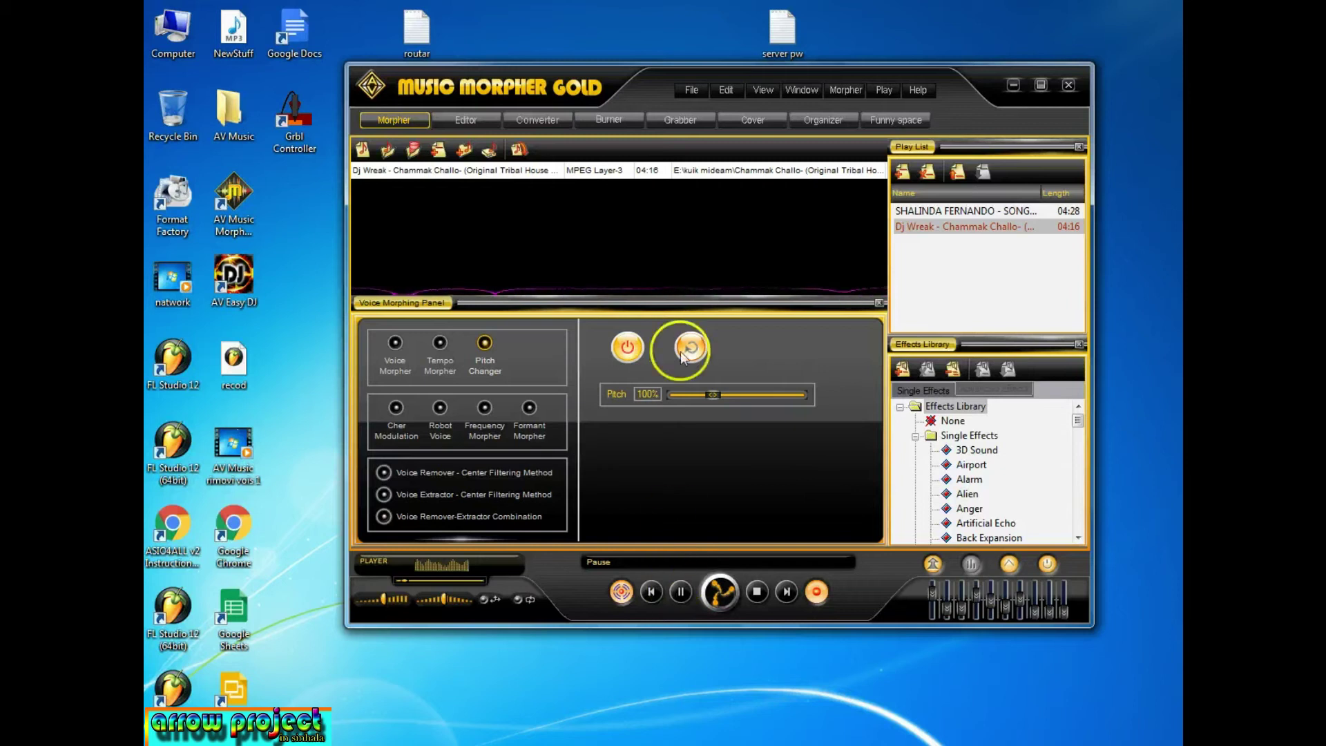
{"action": "left_click_drag", "start_coordinate": [713, 395], "coordinate": [711, 399]}
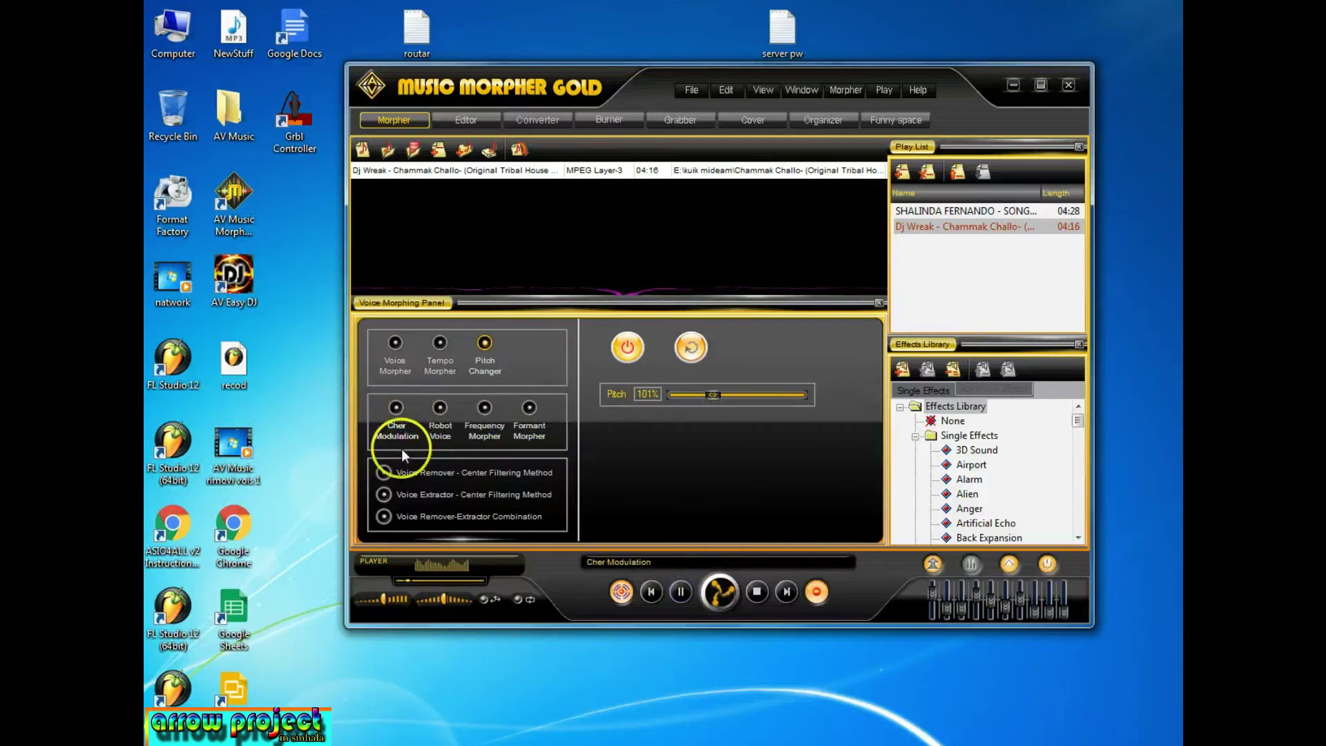
- Check the Cher Modulation settings and preview the track with the Robot Voice effect
{"action": "left_click", "coordinate": [398, 412]}
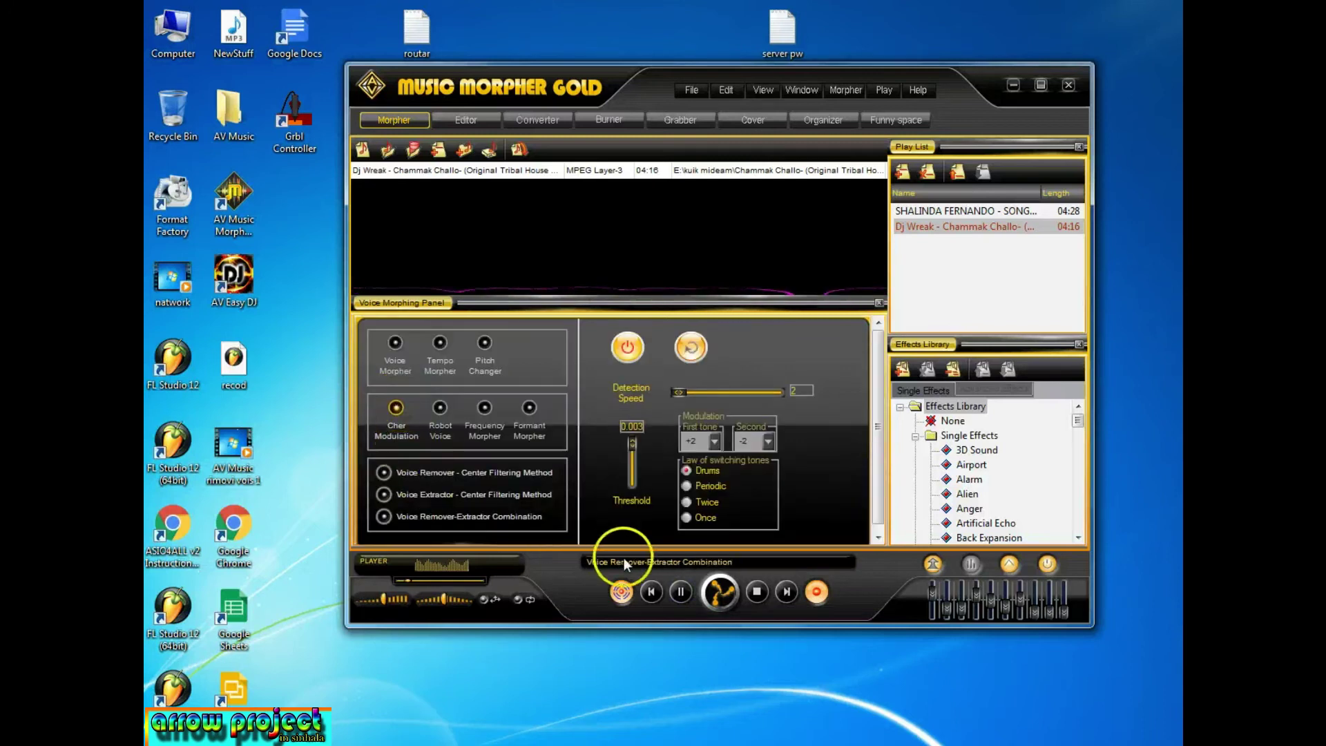
{"action": "left_click", "coordinate": [440, 412]}
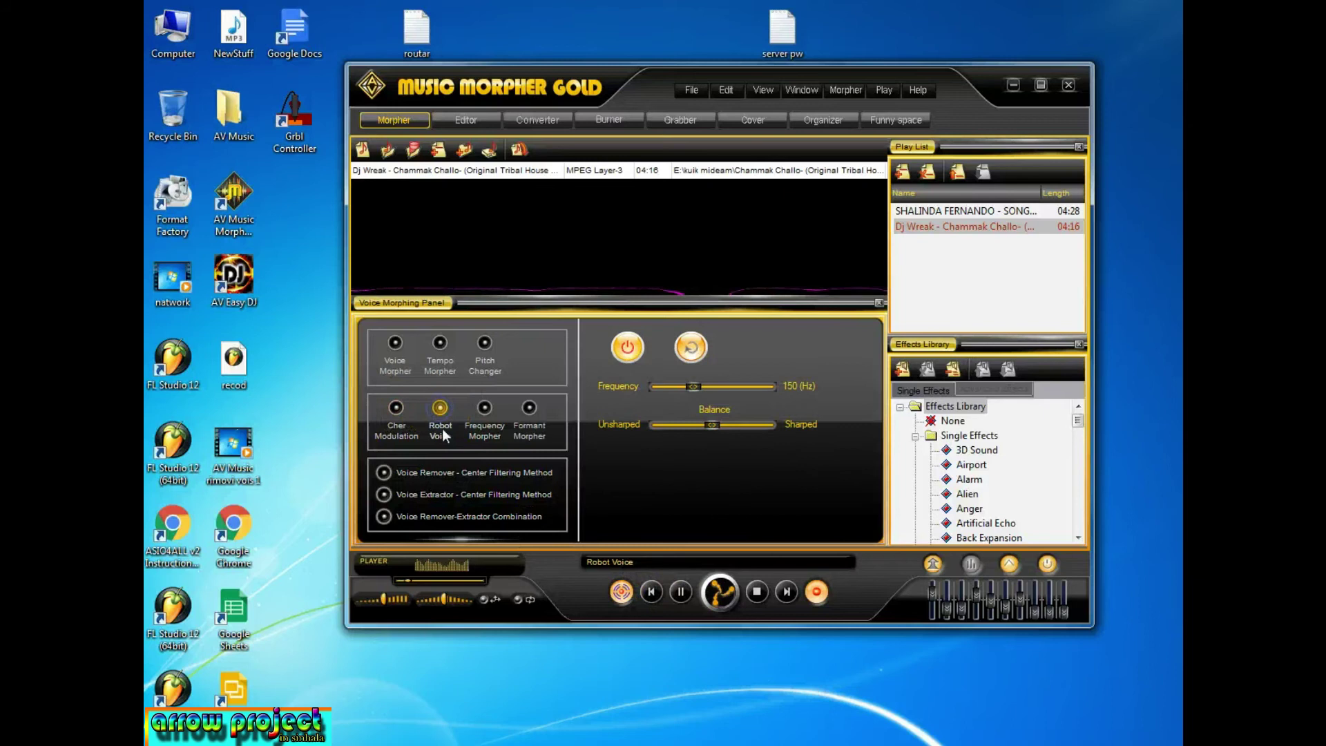
{"action": "left_click", "coordinate": [679, 591]}
- Raise the player volume to nearly full while previewing the Robot Voice effect
{"action": "mouse_move", "coordinate": [393, 599]}
{"action": "left_click_drag", "start_coordinate": [392, 599], "coordinate": [398, 599]}
{"action": "left_click", "coordinate": [855, 680]}
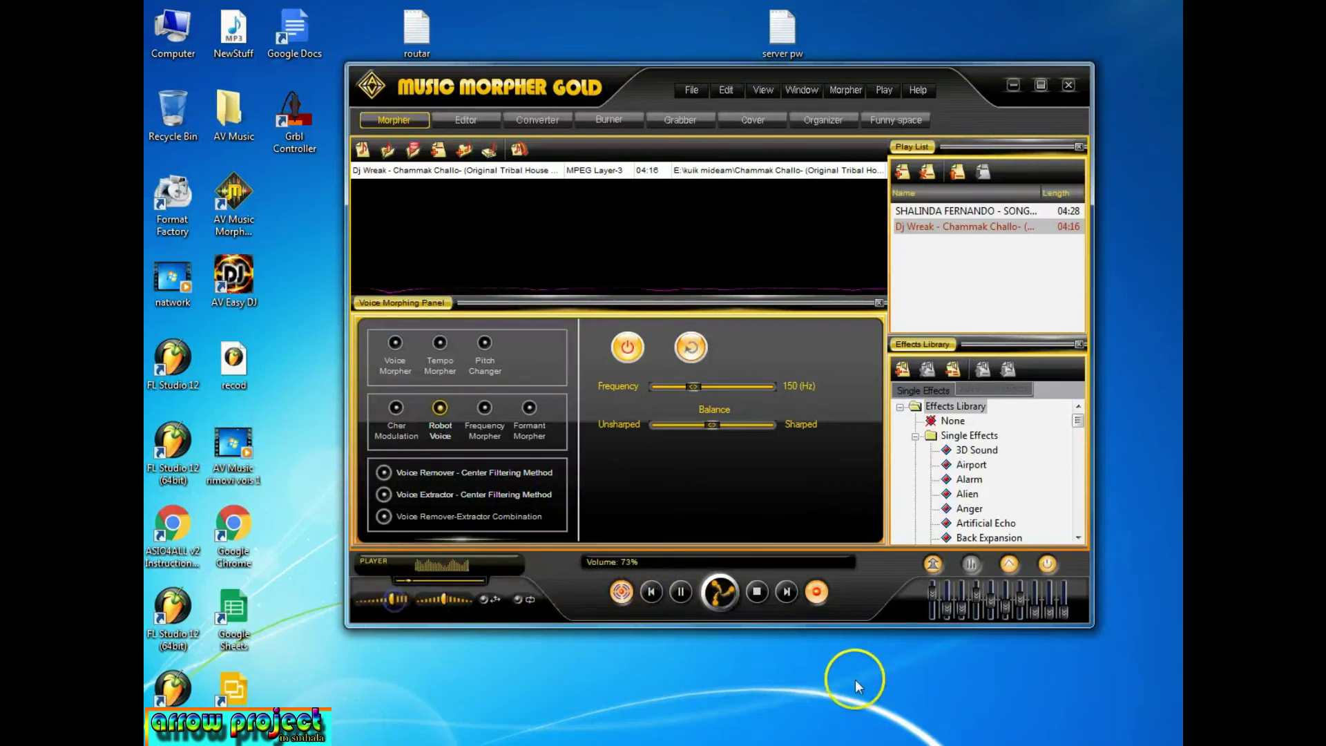
{"action": "left_click", "coordinate": [683, 592]}
{"action": "left_click_drag", "start_coordinate": [391, 600], "coordinate": [405, 601]}
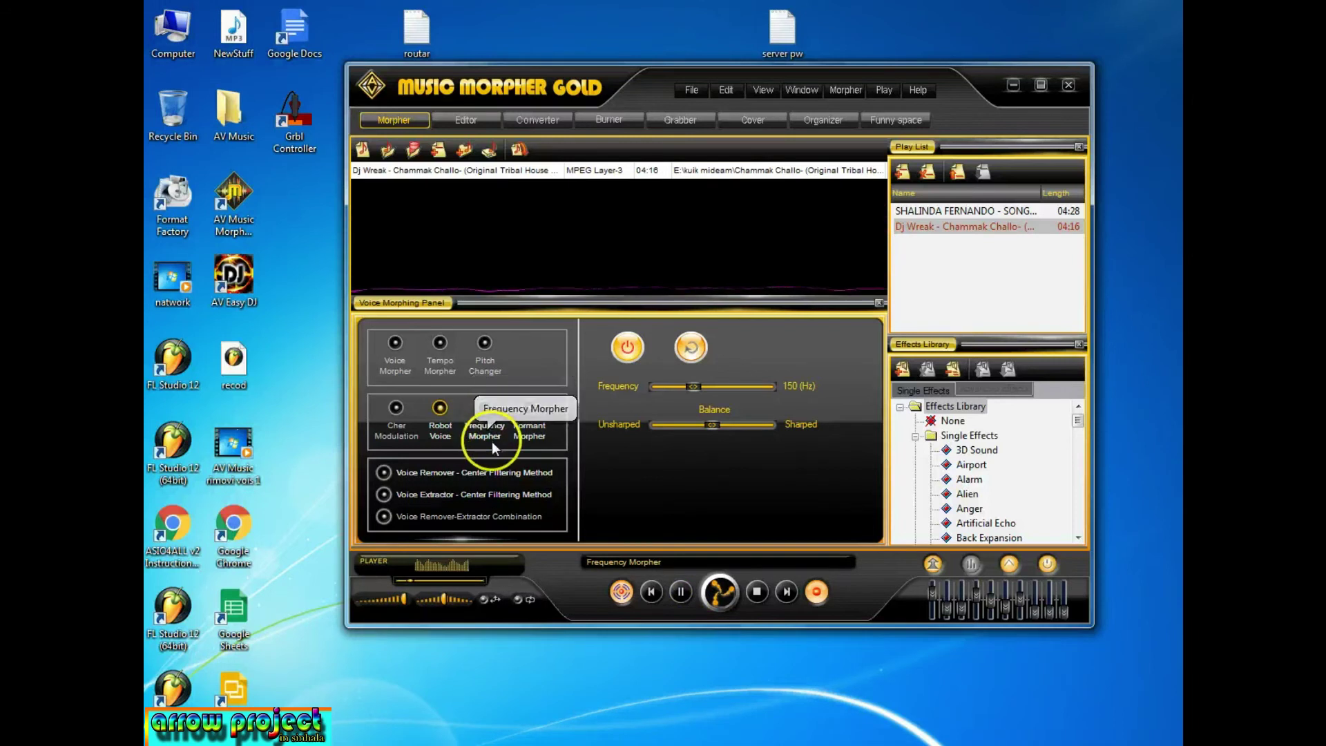
- Switch to the Frequency Morpher, reset its curve and reshape it with two control points during playback
{"action": "left_click", "coordinate": [486, 409]}
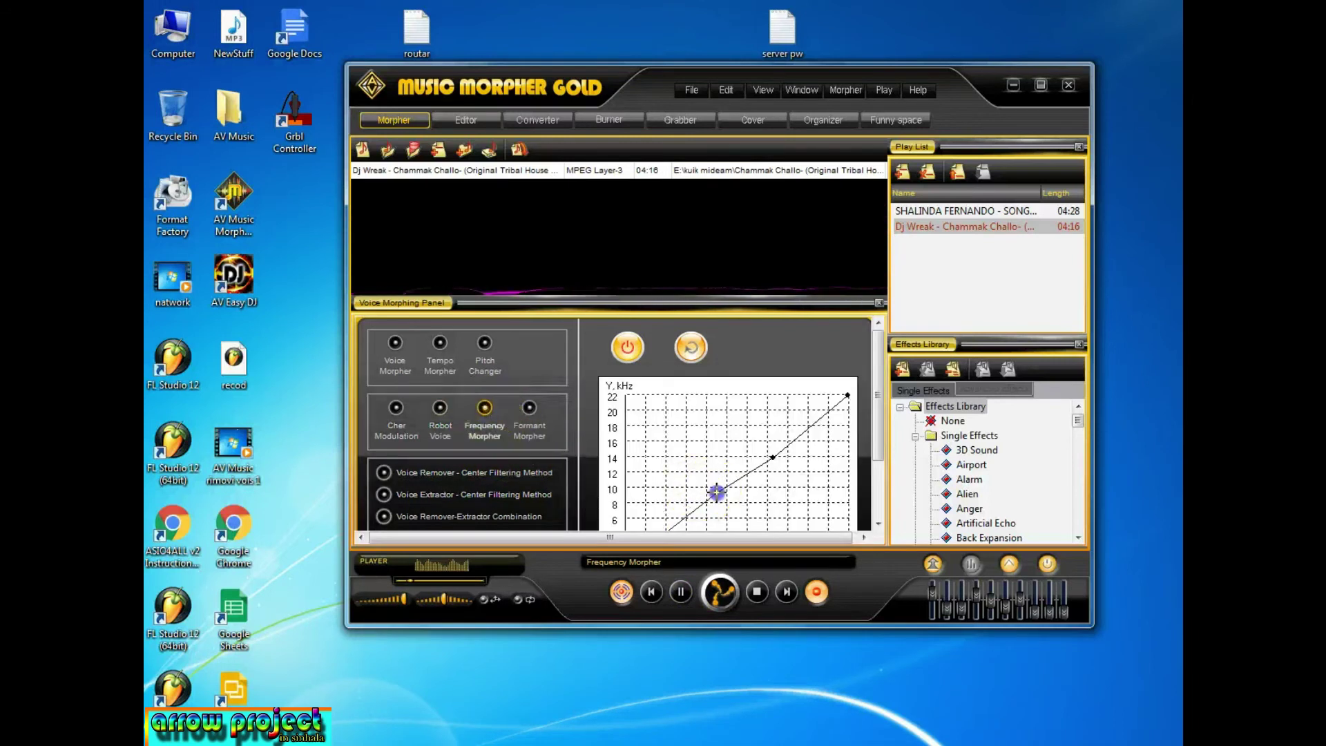
{"action": "left_click", "coordinate": [688, 349]}
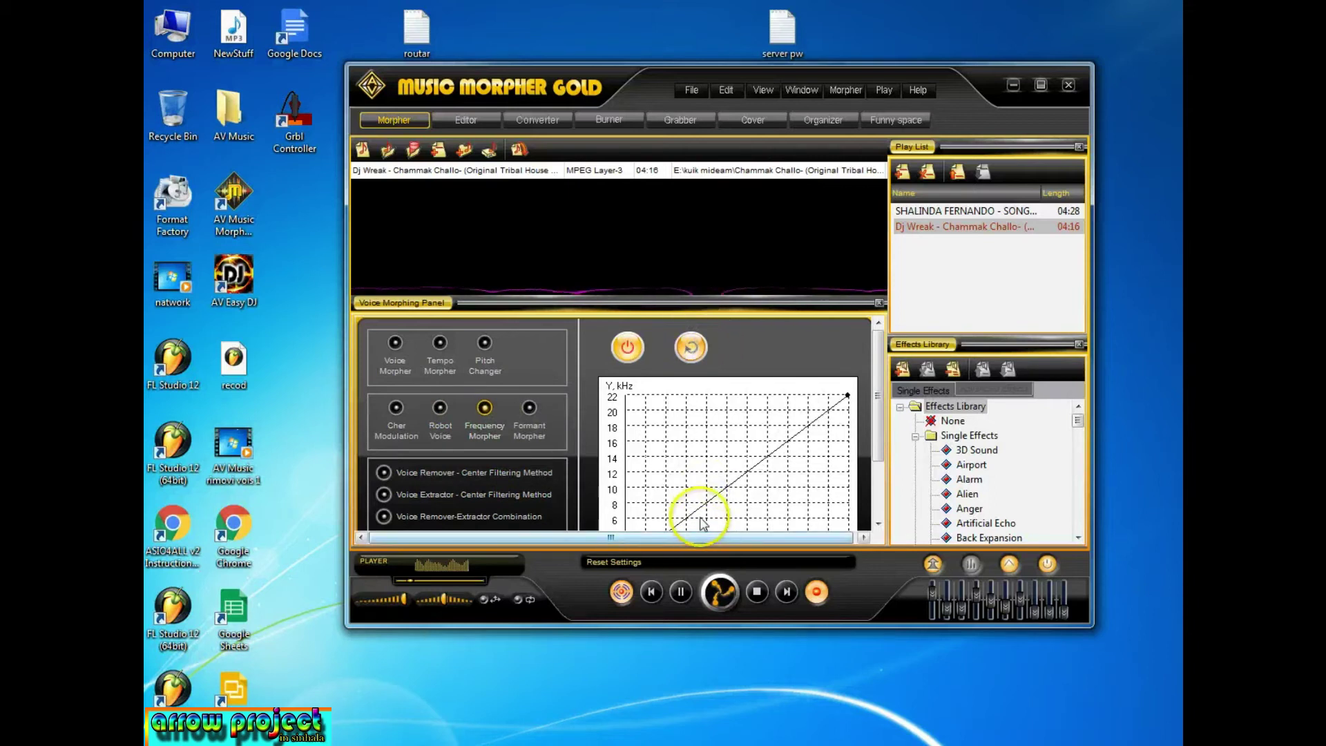
{"action": "left_click", "coordinate": [720, 592]}
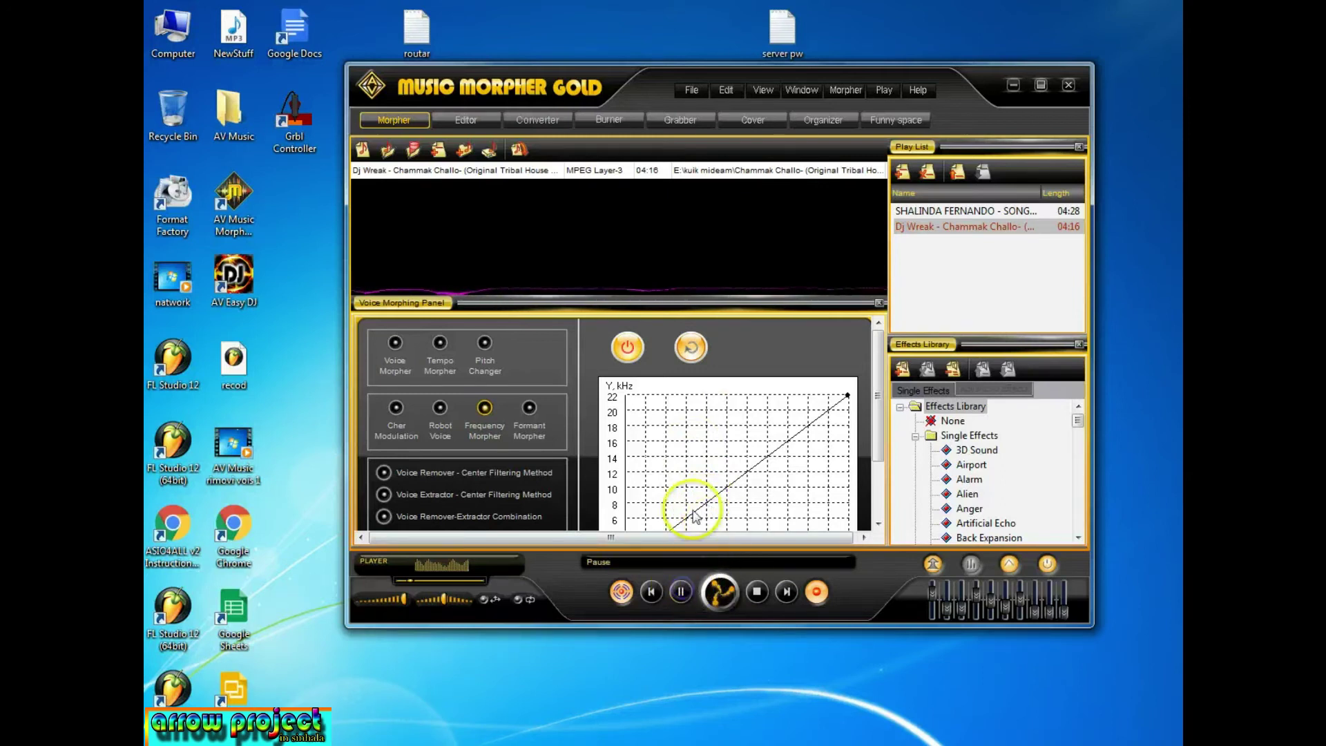
{"action": "left_click_drag", "start_coordinate": [694, 515], "coordinate": [677, 487]}
{"action": "left_click", "coordinate": [744, 454]}
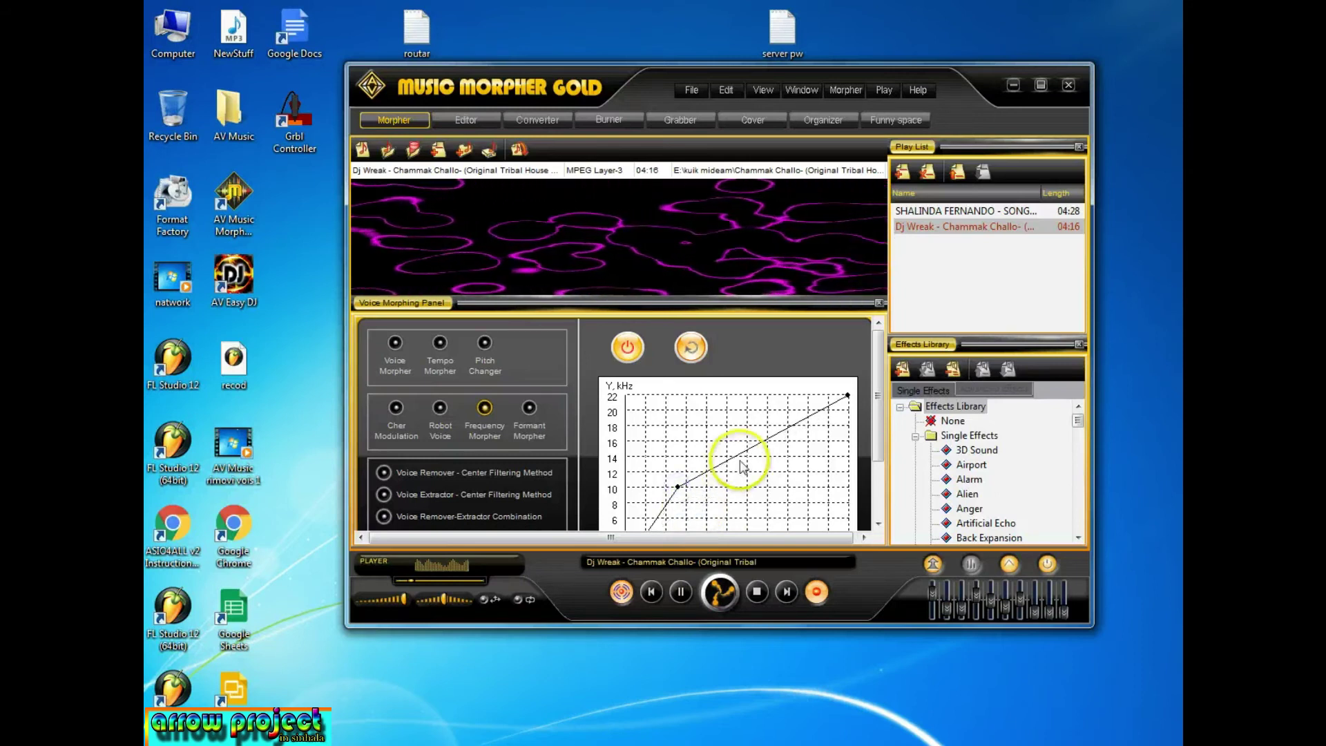
{"action": "left_click_drag", "start_coordinate": [743, 454], "coordinate": [695, 505]}
{"action": "left_click", "coordinate": [679, 488]}
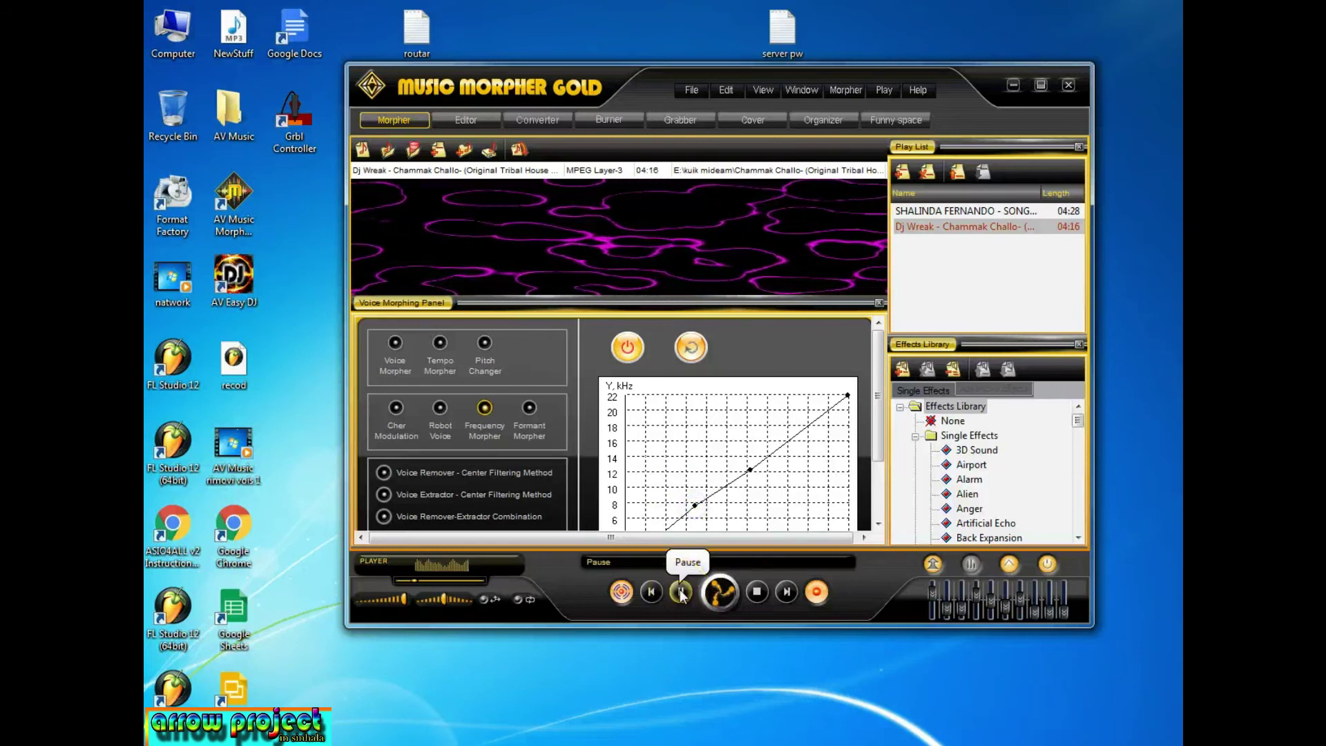
- Switch to the Formant Morpher and view its formant pitch and spectra smoothing settings
{"action": "left_click", "coordinate": [520, 418]}
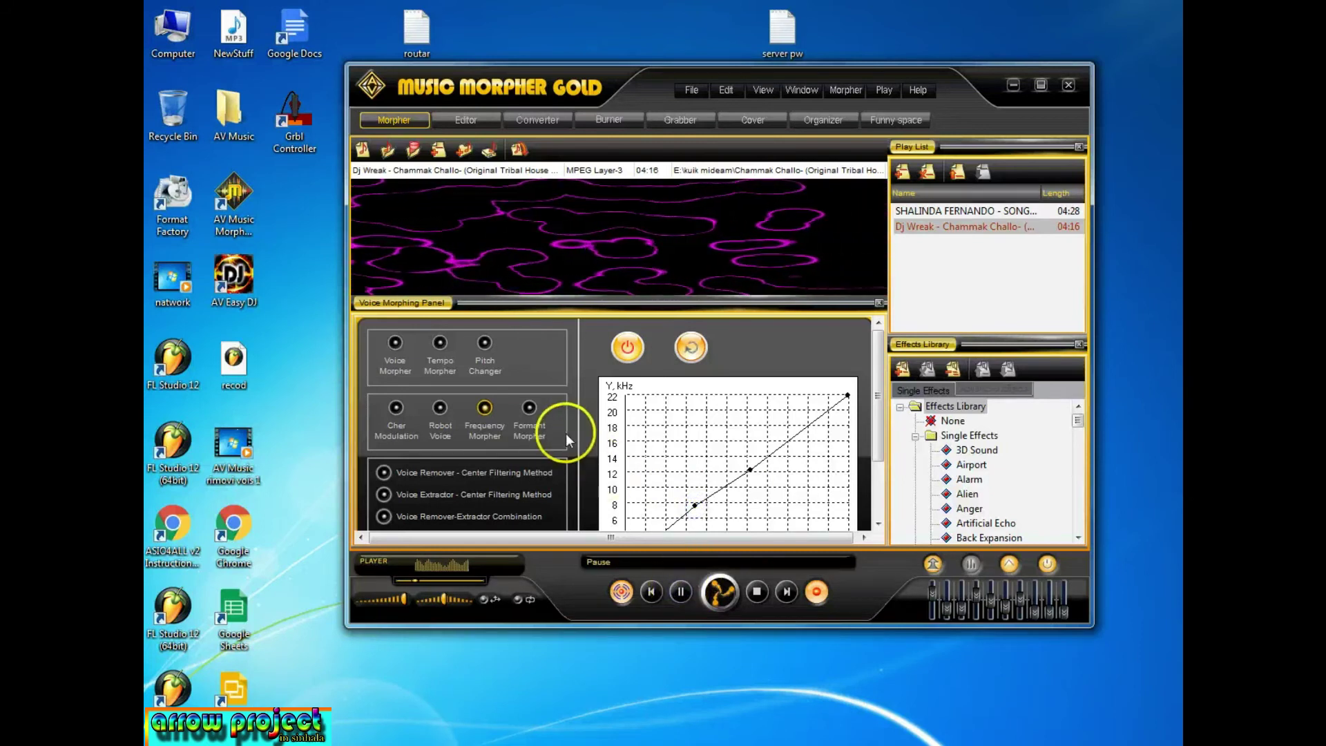
{"action": "left_click", "coordinate": [522, 416]}
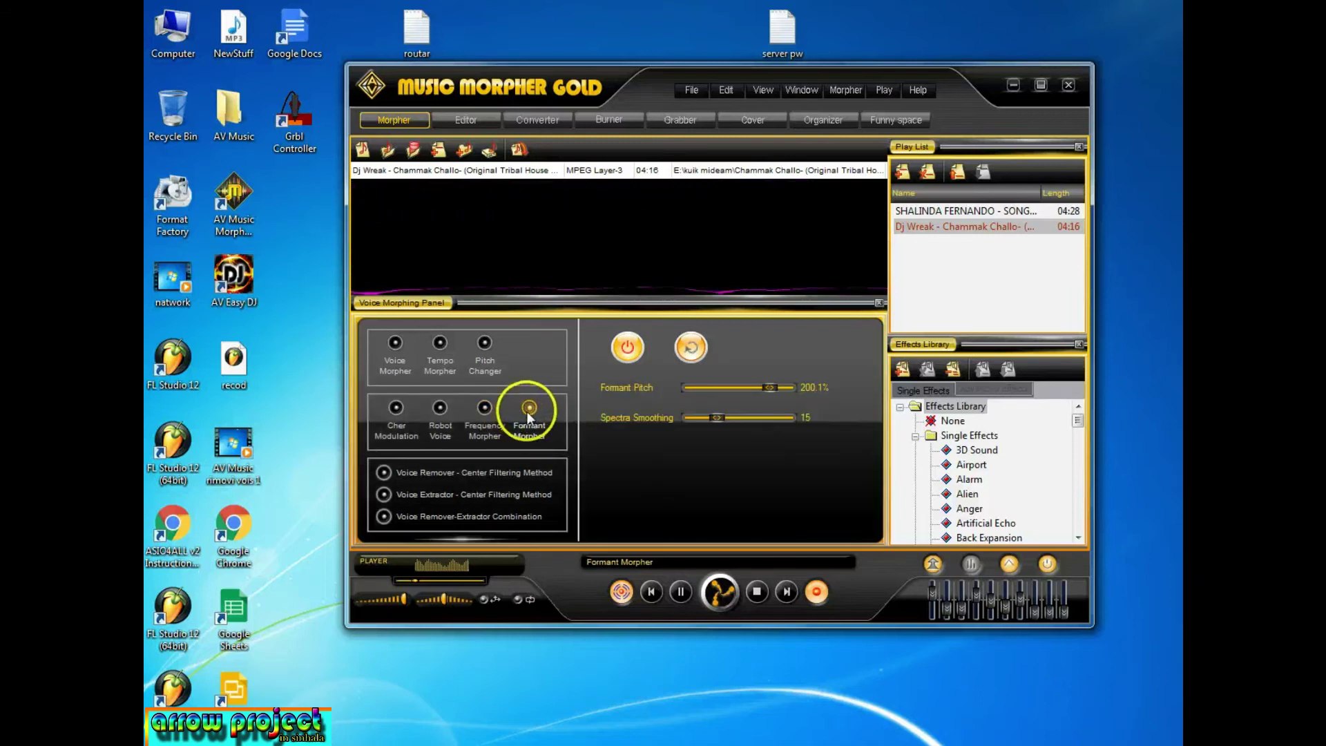
{"action": "left_click", "coordinate": [484, 484]}
{"action": "left_click", "coordinate": [469, 494]}
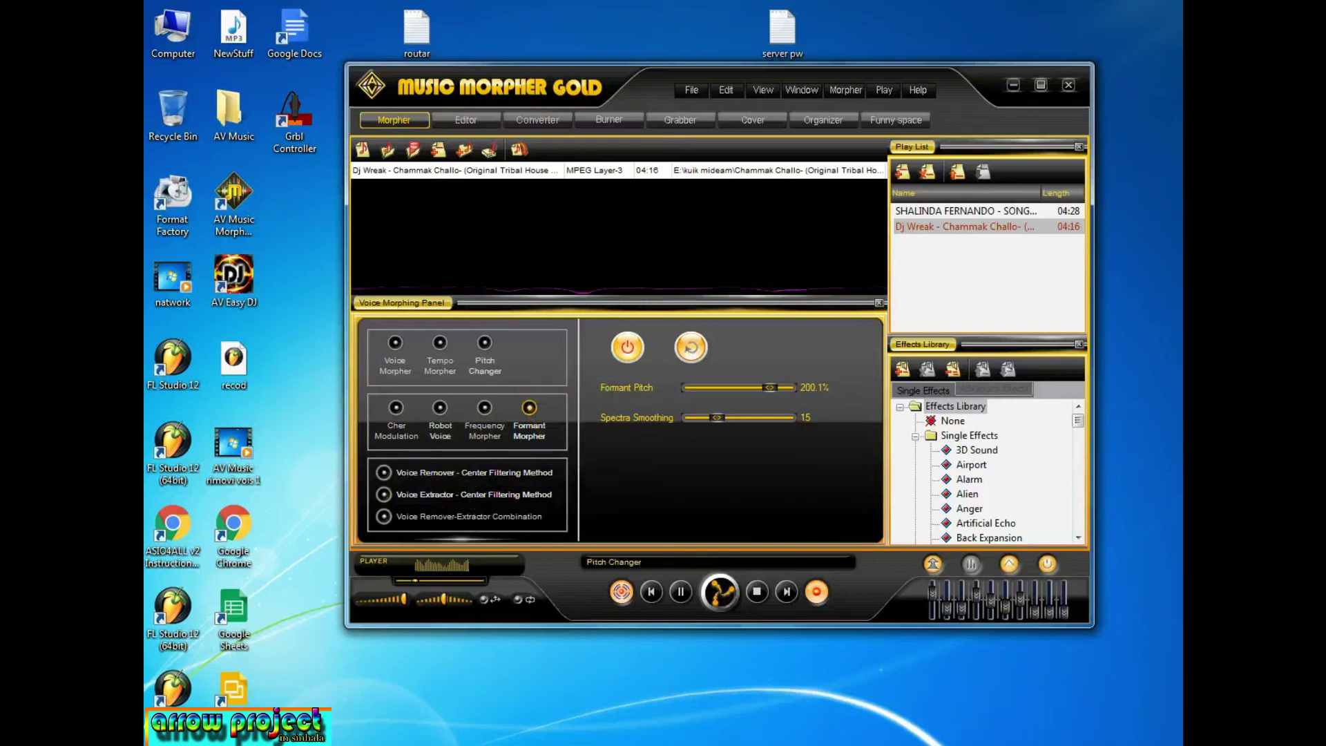
{"action": "right_click", "coordinate": [608, 5]}
{"action": "left_click", "coordinate": [644, 47]}
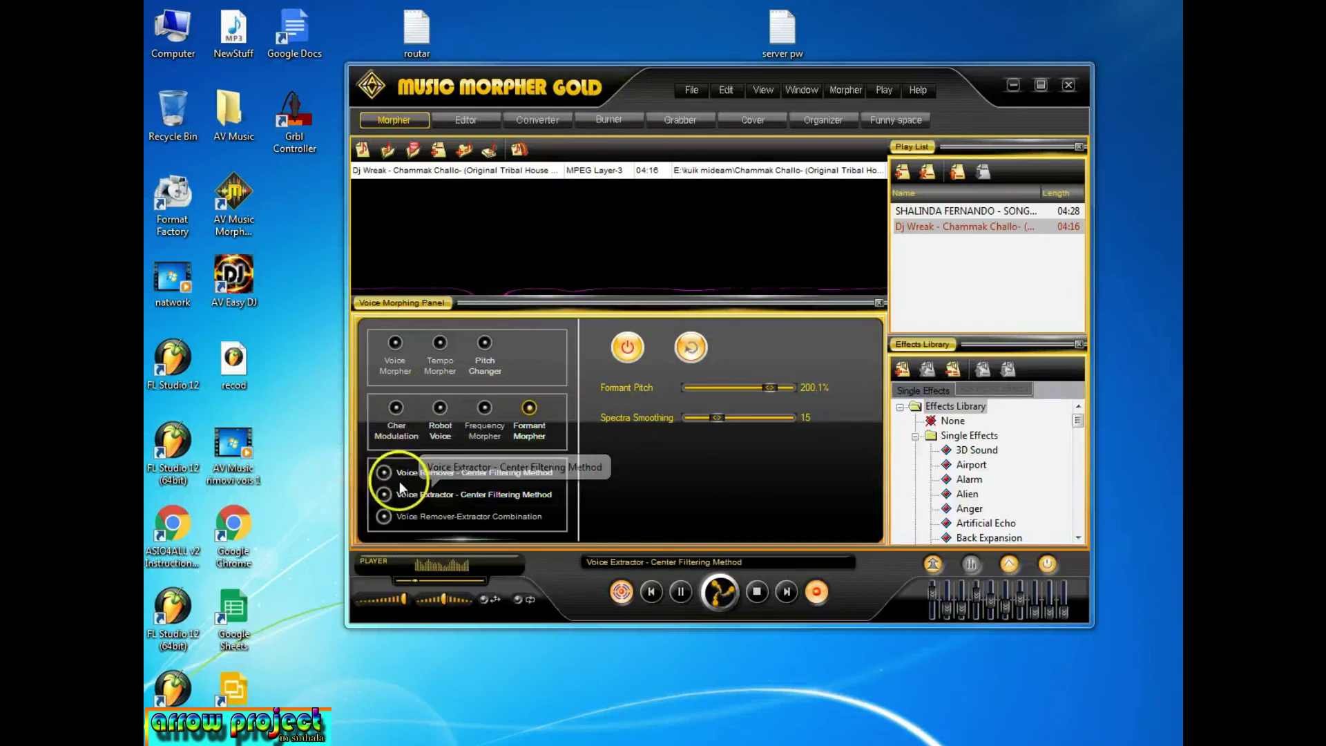
- Preview the track with the Voice Remover - Center Filtering Method effect
{"action": "left_click", "coordinate": [382, 481]}
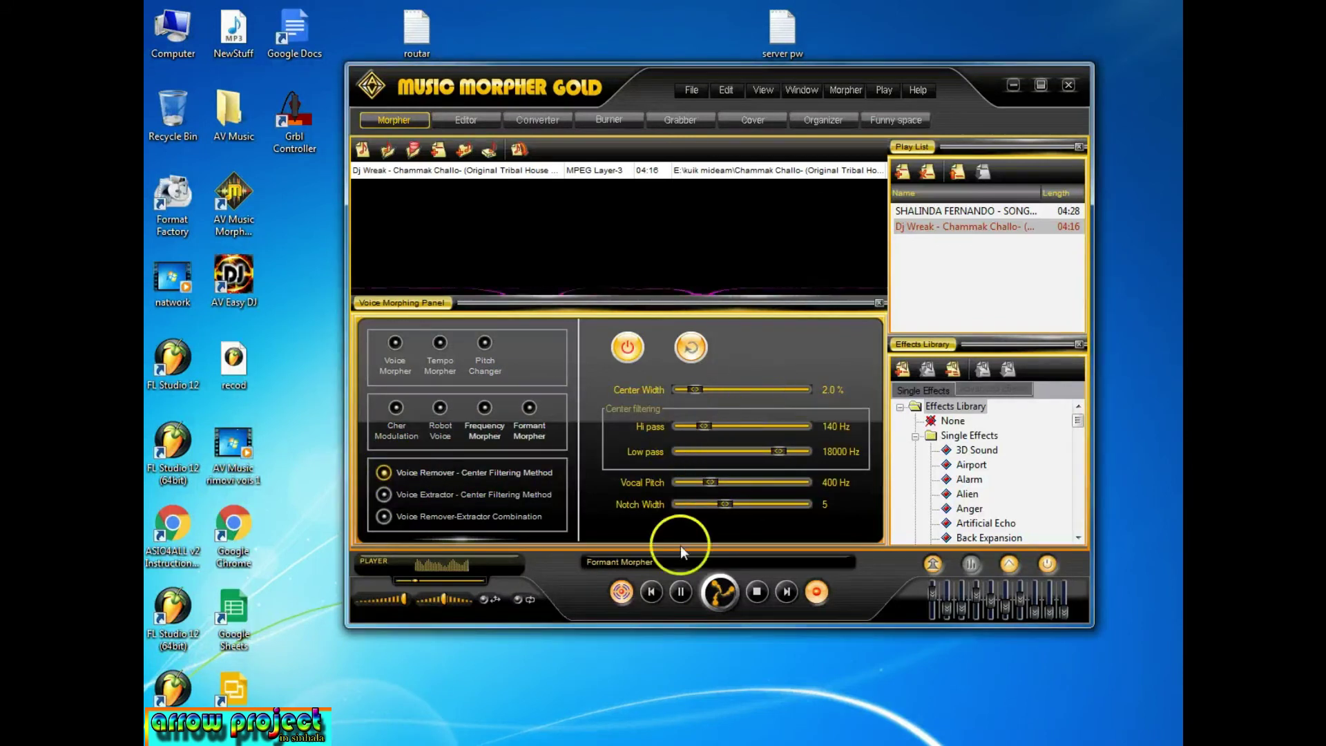
{"action": "left_click", "coordinate": [685, 594]}
{"action": "left_click", "coordinate": [446, 608]}
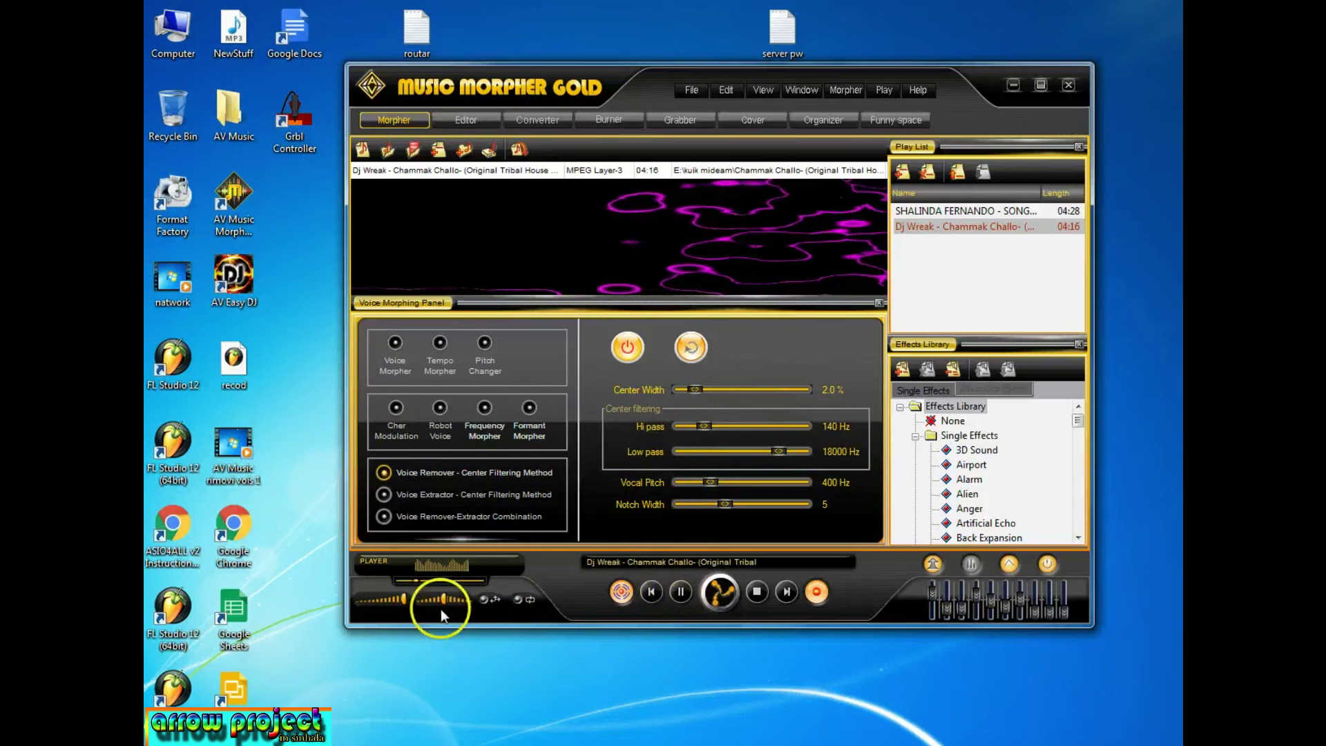
{"action": "left_click", "coordinate": [681, 593]}
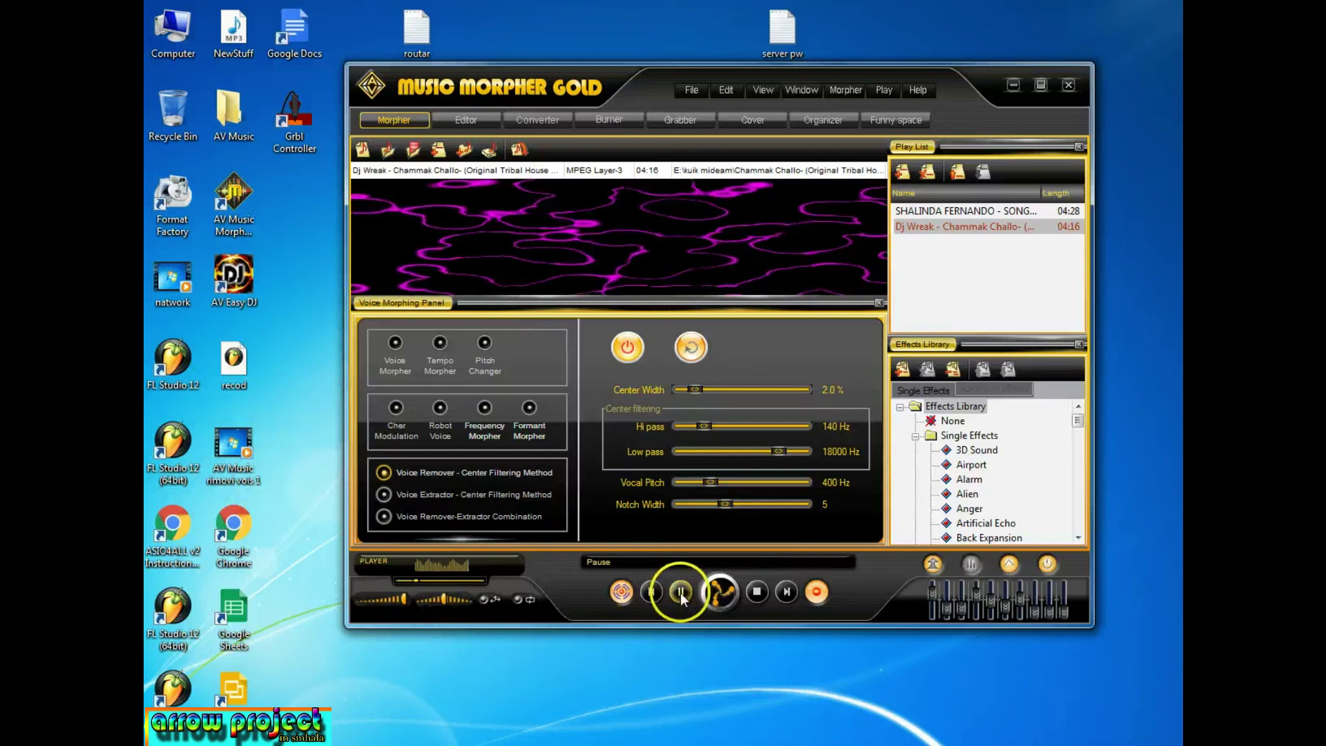
- Switch to the Voice Extractor - Center Filtering Method effect and preview the track with it
{"action": "left_click", "coordinate": [384, 494]}
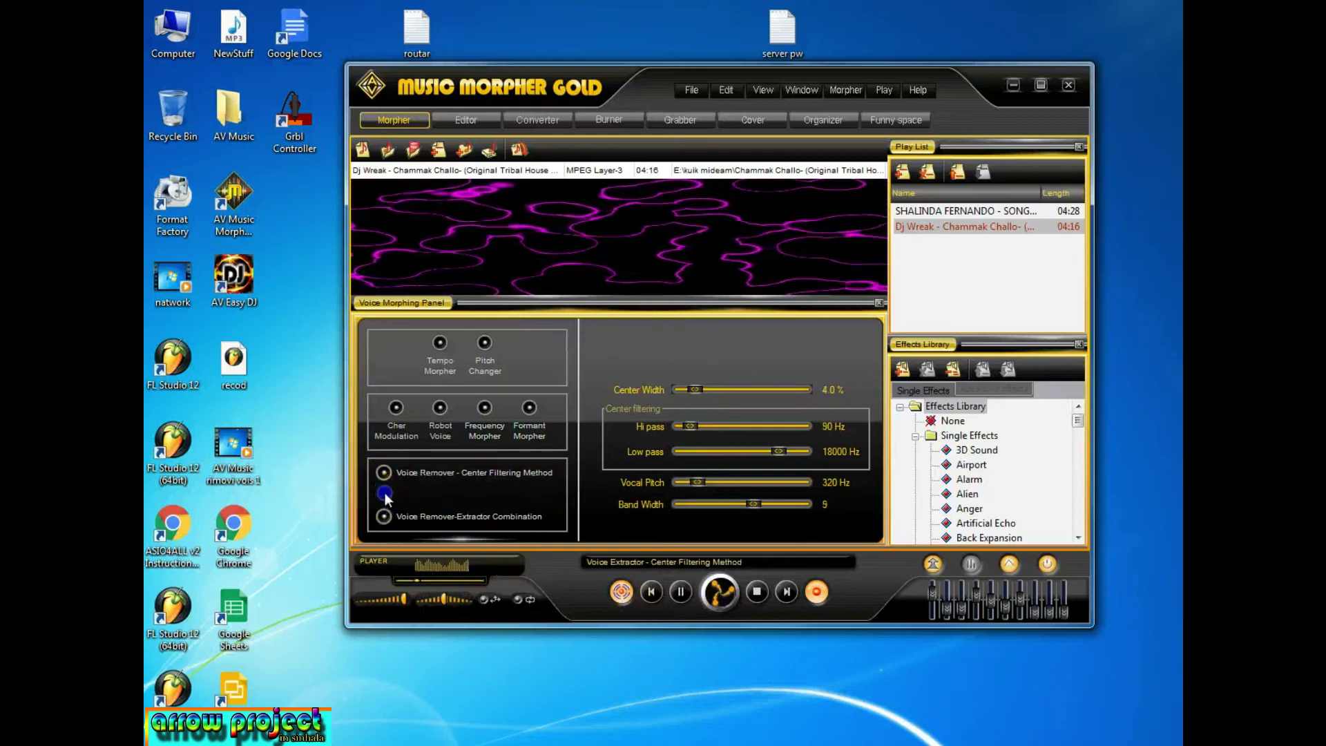
{"action": "left_click", "coordinate": [680, 592]}
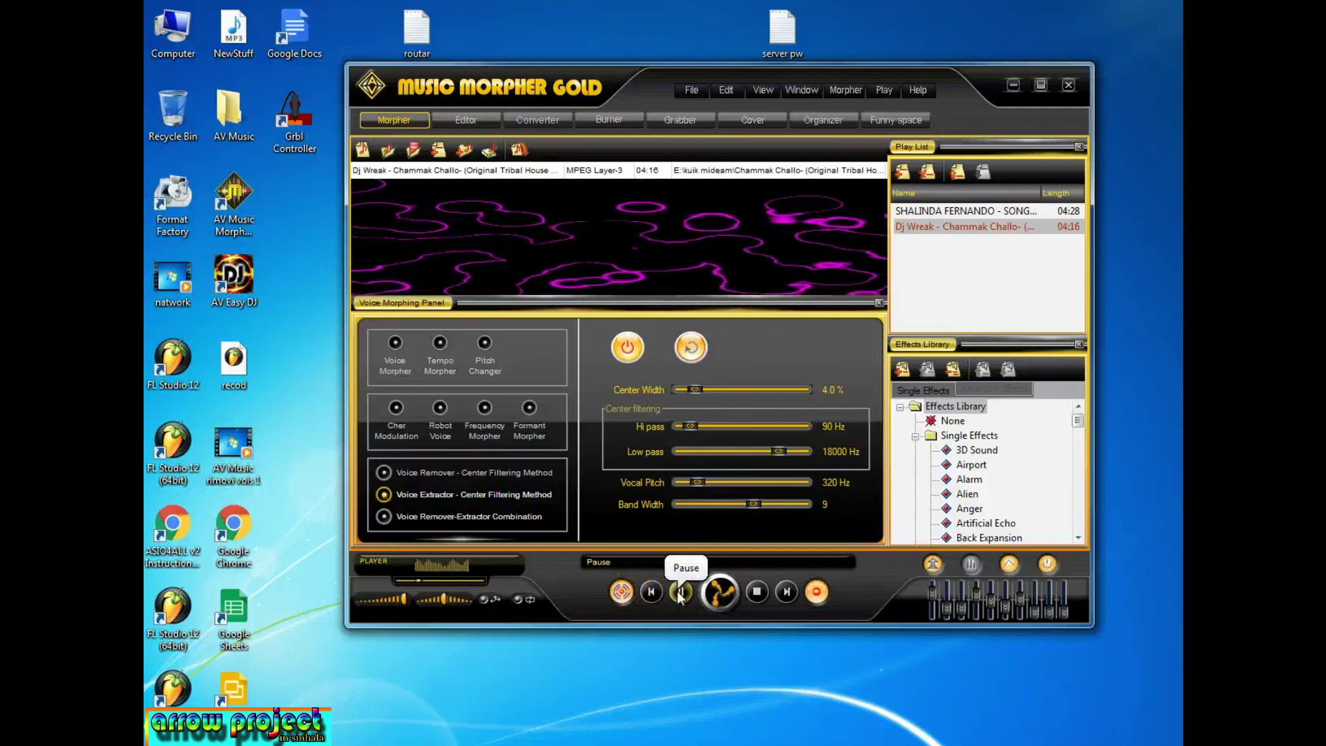
- Play the first song in the playlist and preview it with the Voice Remover - Center Filtering Method effect
{"action": "double_click", "coordinate": [938, 210]}
{"action": "left_click", "coordinate": [534, 492]}
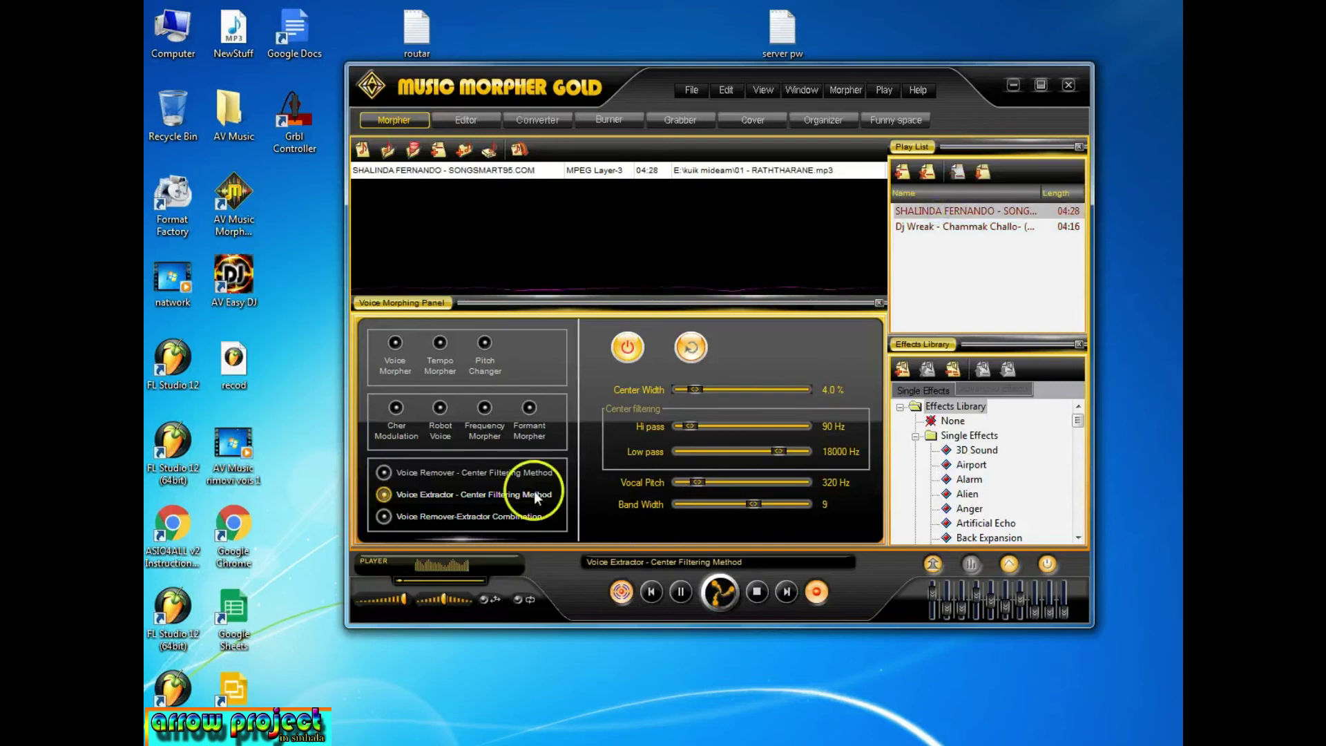
{"action": "left_click", "coordinate": [386, 473]}
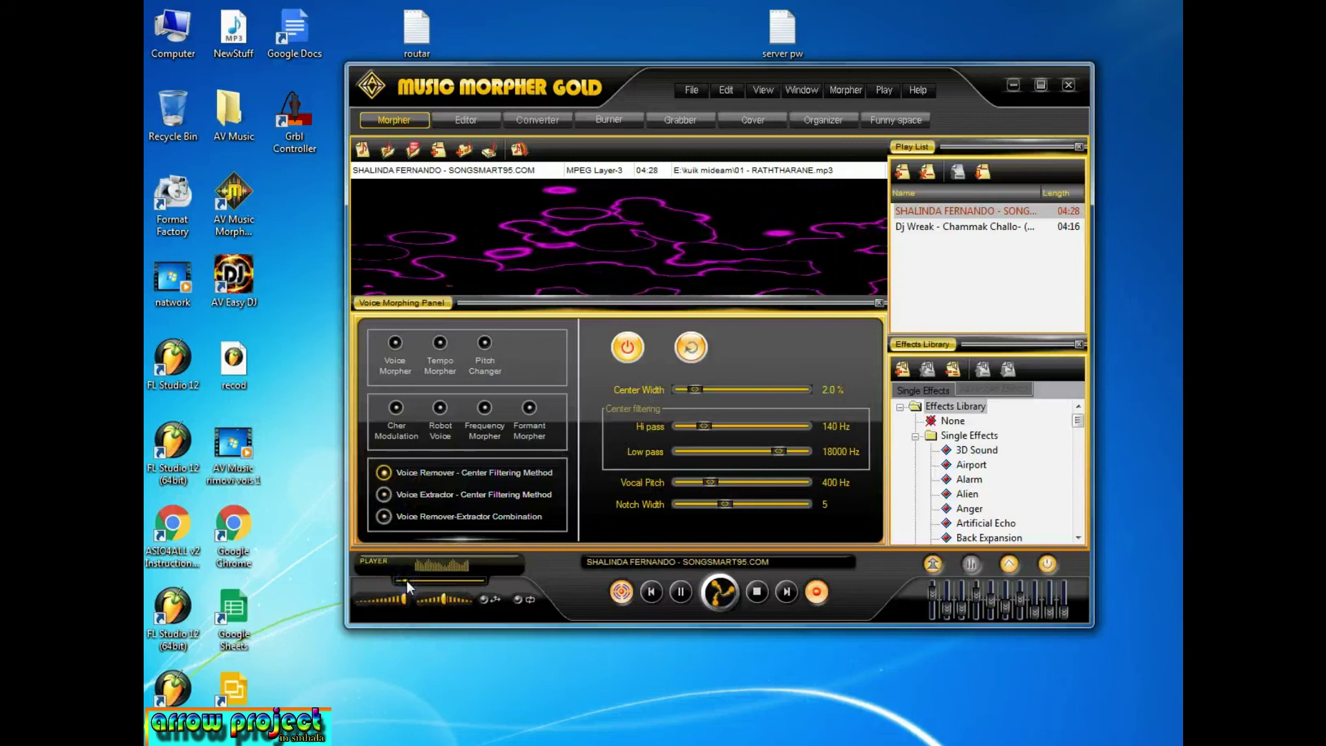
{"action": "left_click", "coordinate": [620, 605]}
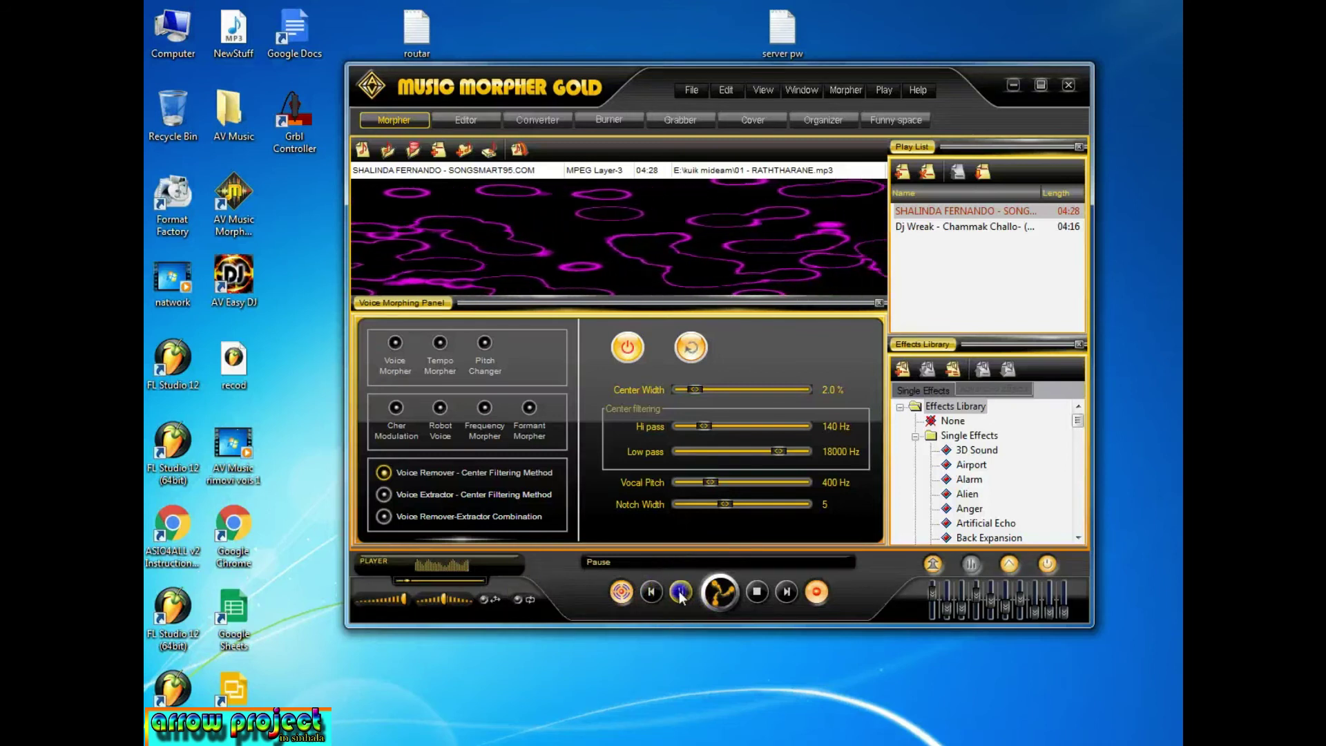
- Switch to the Voice Extractor - Center Filtering Method effect, preview the song with it and pause playback
{"action": "left_click", "coordinate": [406, 474]}
{"action": "left_click", "coordinate": [398, 495]}
{"action": "left_click", "coordinate": [384, 495]}
{"action": "left_click", "coordinate": [384, 498]}
{"action": "left_click", "coordinate": [574, 586]}
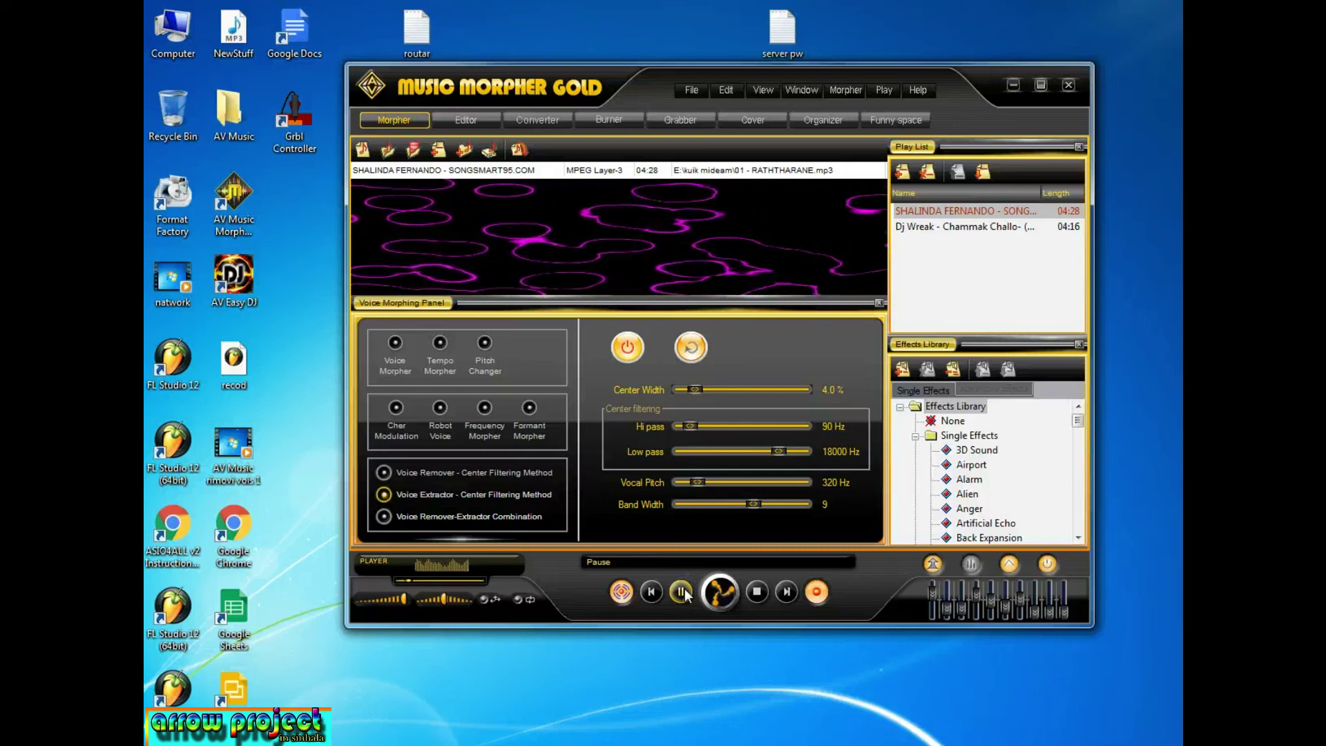
- View the Voice Remover-Extractor Combination settings and compare the Voice Remover and Voice Extractor center filtering settings, ending on the Voice Extractor
{"action": "left_click", "coordinate": [385, 517]}
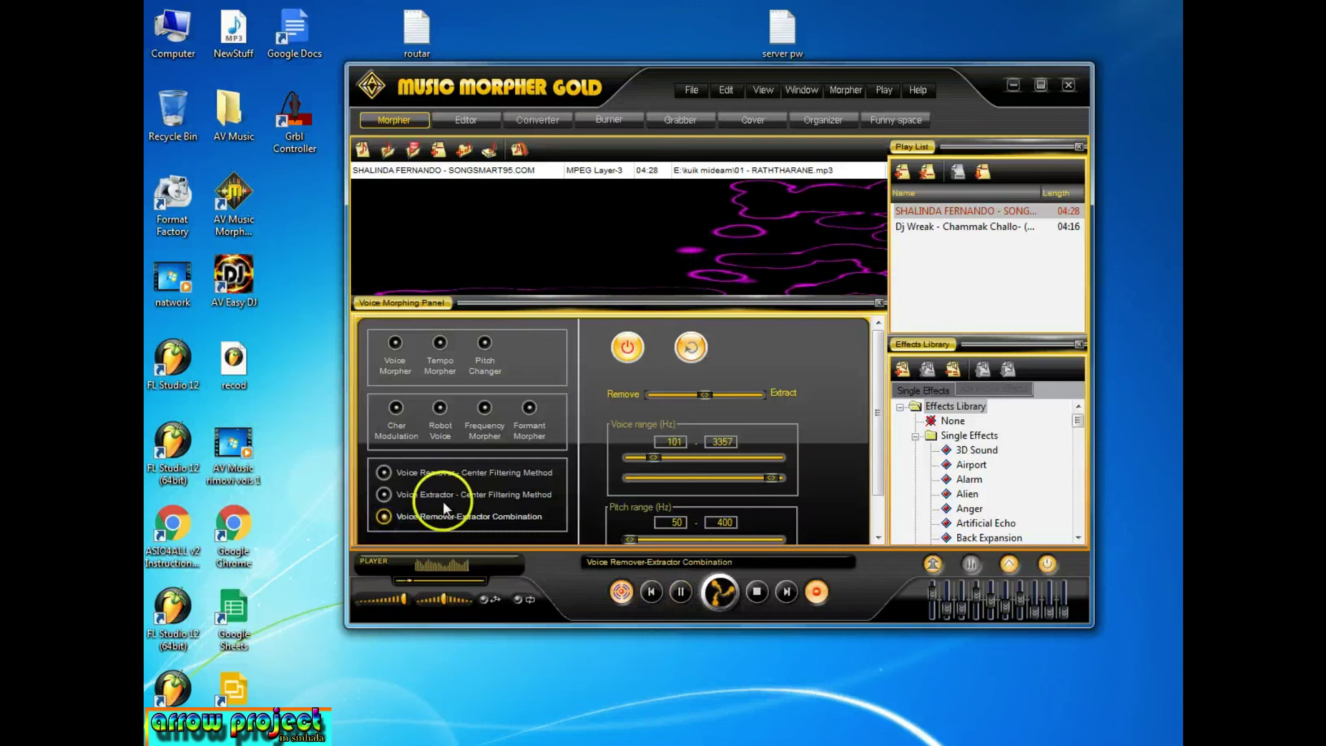
{"action": "left_click", "coordinate": [383, 474]}
{"action": "left_click", "coordinate": [384, 494]}
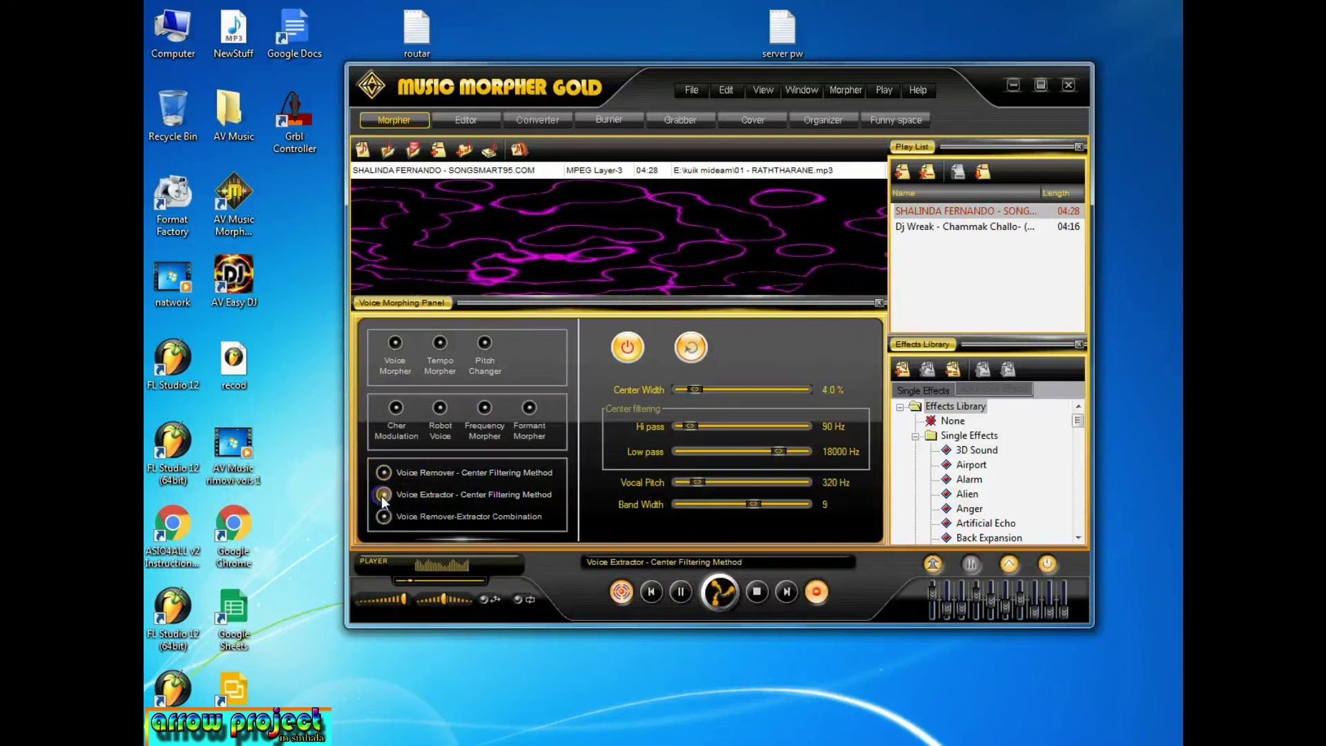
{"action": "left_click", "coordinate": [384, 473]}
{"action": "left_click", "coordinate": [384, 495]}
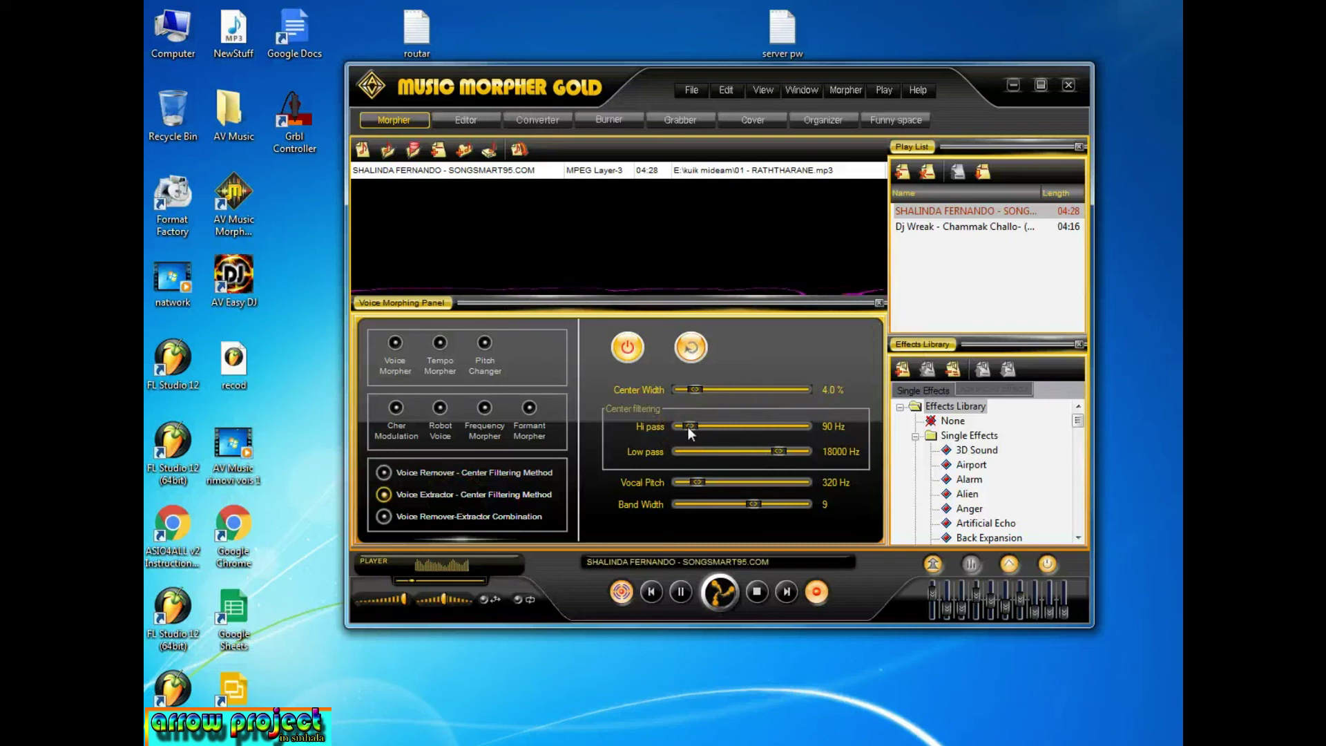
- Resume playback and set the Voice Extractor's Hi pass center filter to 113 Hz
{"action": "left_click", "coordinate": [700, 454]}
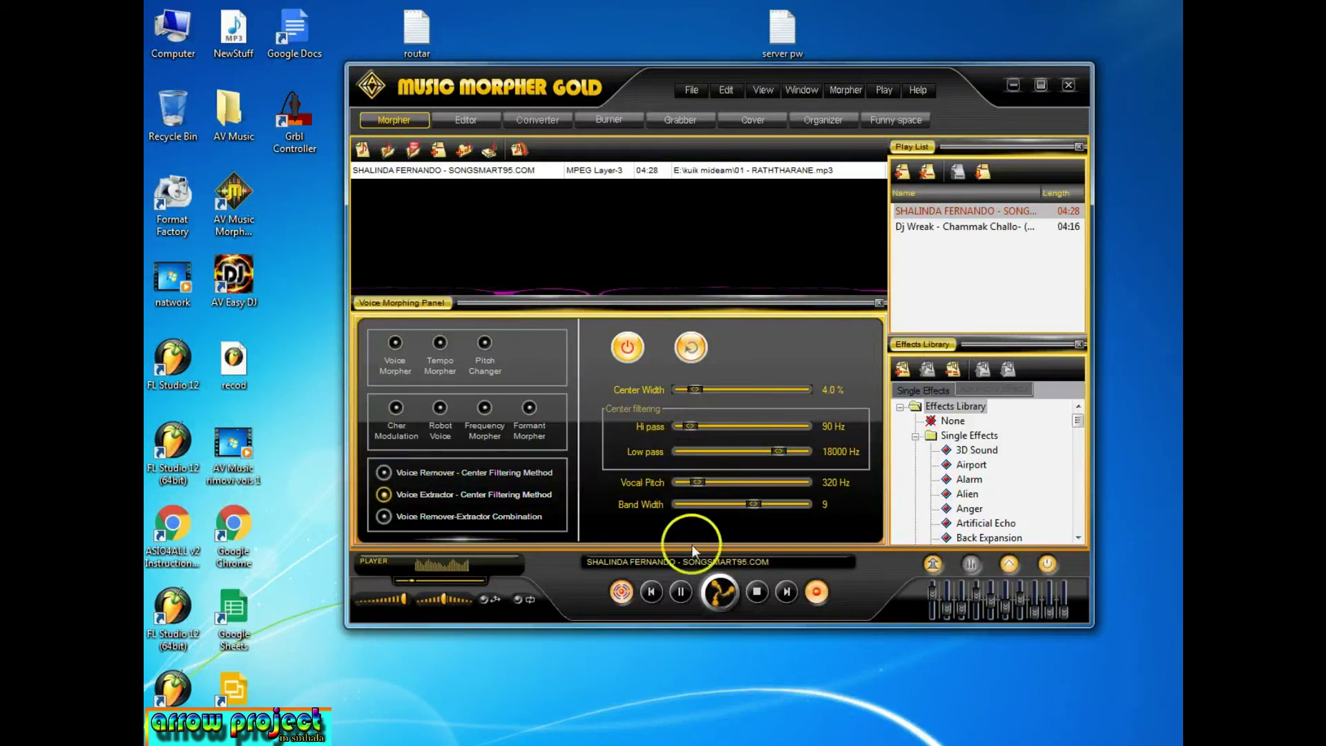
{"action": "left_click", "coordinate": [679, 593]}
{"action": "left_click", "coordinate": [687, 427]}
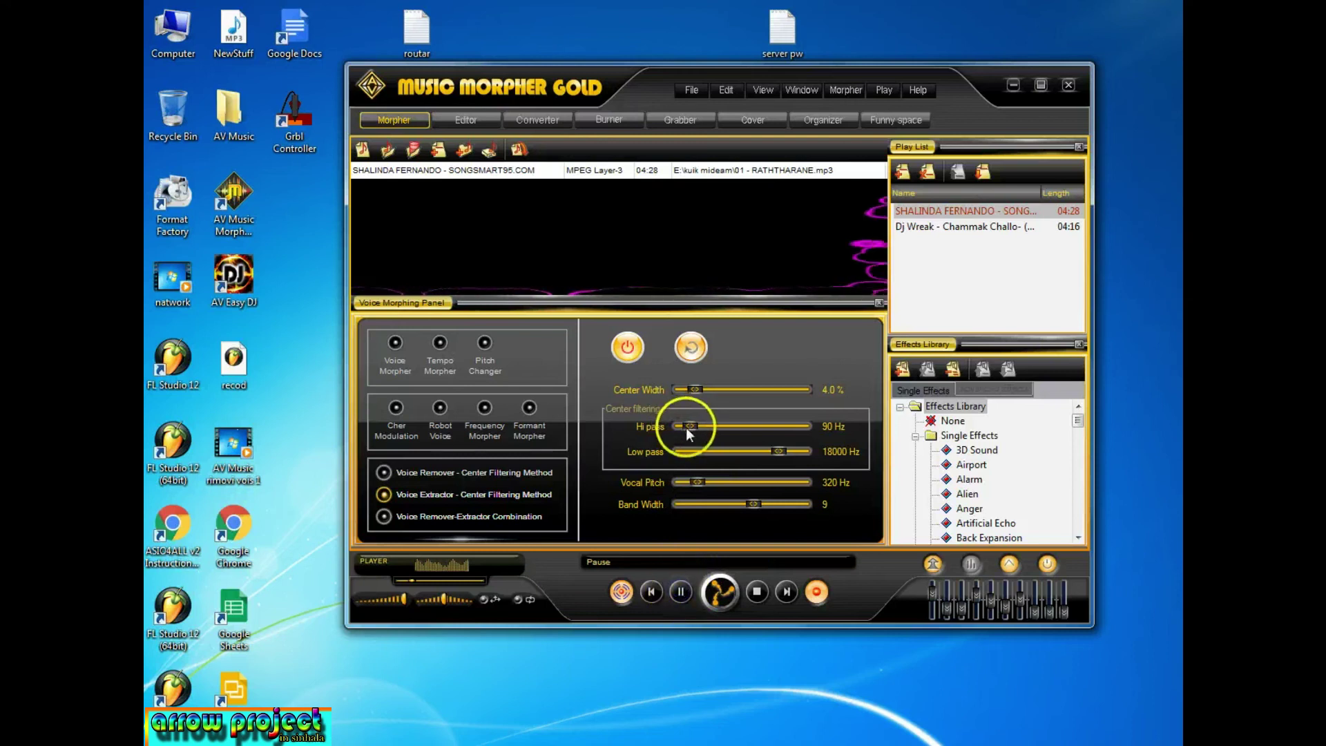
{"action": "mouse_move", "coordinate": [690, 428]}
{"action": "left_mouse_down"}
{"action": "mouse_move", "coordinate": [678, 432]}
{"action": "mouse_move", "coordinate": [807, 428]}
{"action": "mouse_move", "coordinate": [712, 437]}
{"action": "mouse_move", "coordinate": [740, 430]}
{"action": "mouse_move", "coordinate": [709, 411]}
{"action": "mouse_move", "coordinate": [702, 426]}
{"action": "left_mouse_up"}
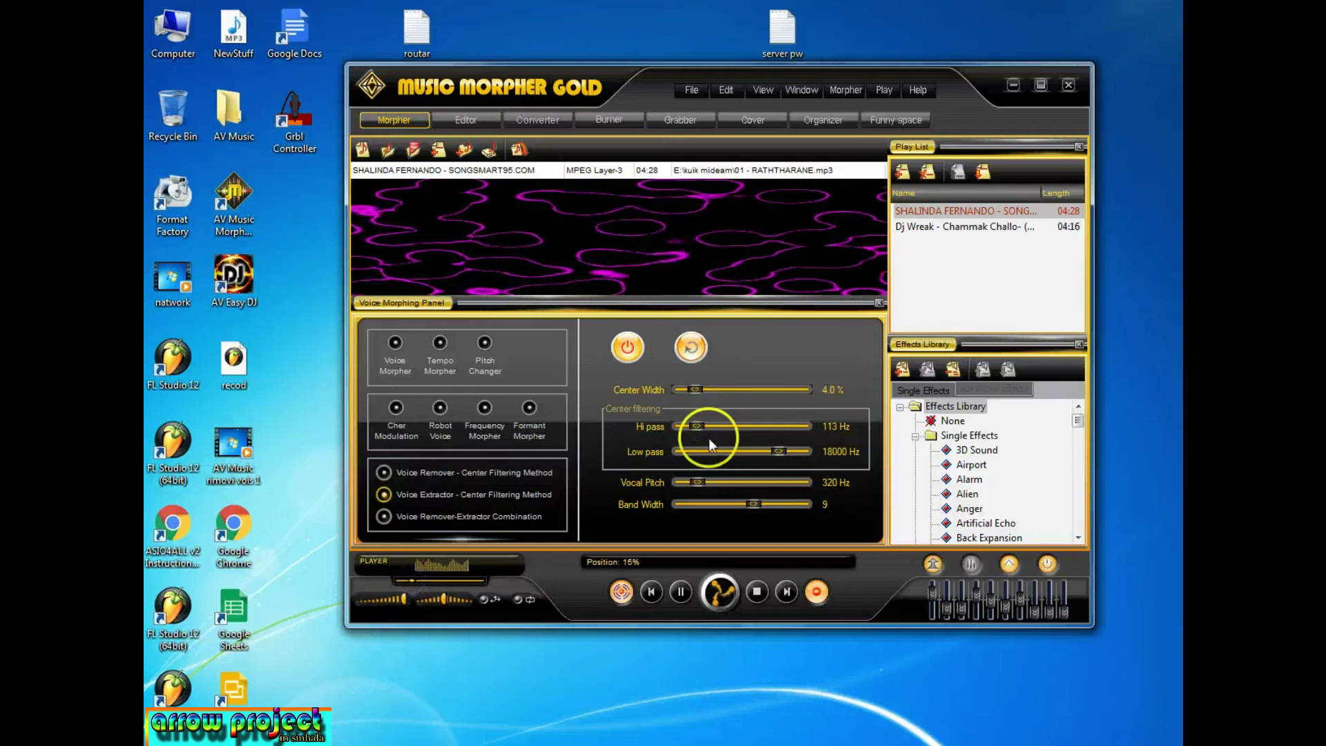
- Try the Low pass center filter at 19200 Hz, reset the Voice Extractor settings to their defaults and pause playback
{"action": "left_click", "coordinate": [773, 451]}
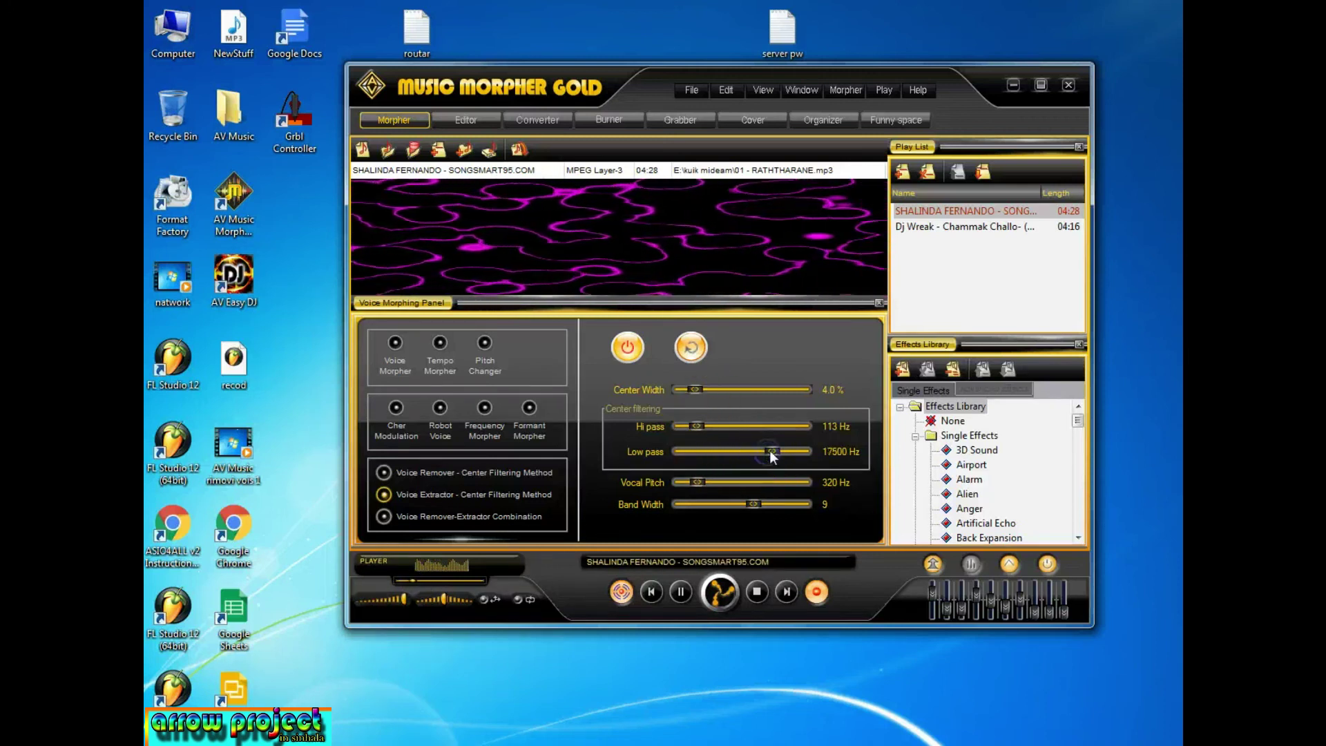
{"action": "left_click", "coordinate": [776, 453]}
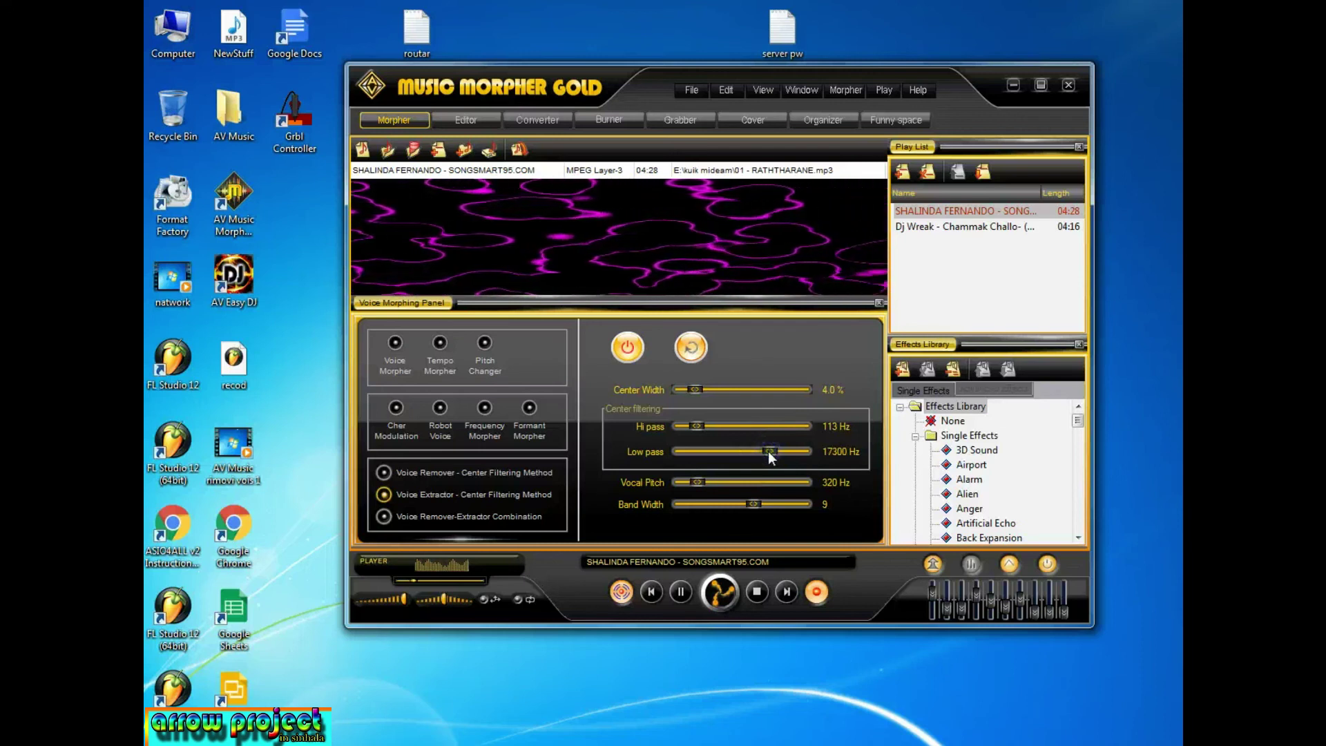
{"action": "left_click_drag", "start_coordinate": [776, 451], "coordinate": [794, 451]}
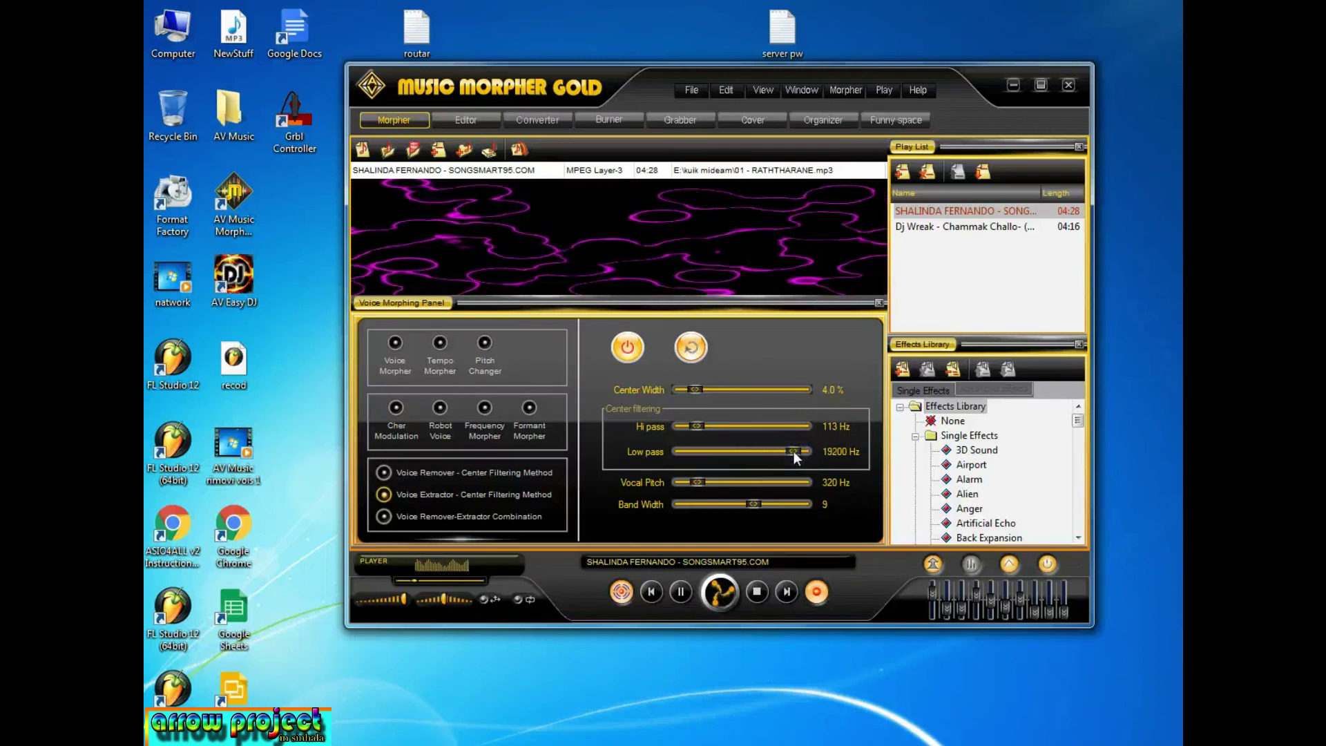
{"action": "left_click", "coordinate": [691, 347]}
{"action": "left_click", "coordinate": [683, 600]}
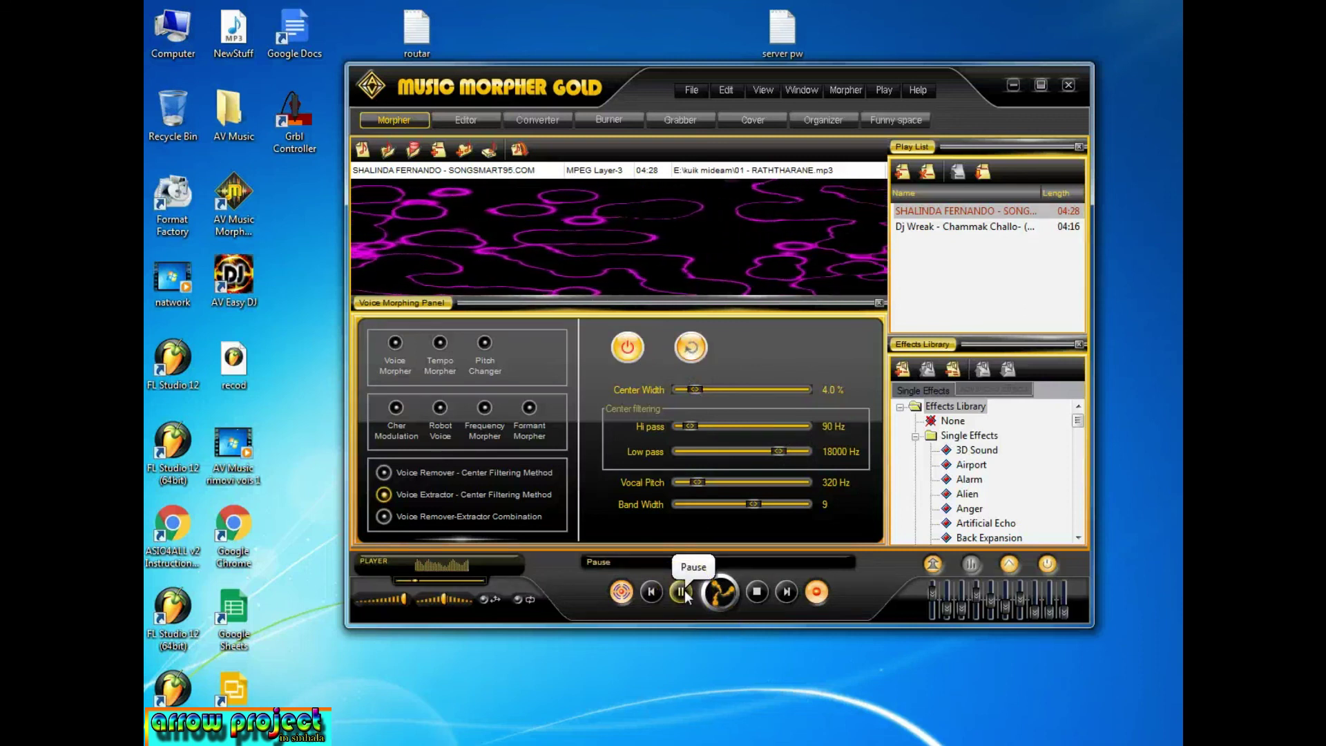
- Turn on the equalizer, move playback slightly back and preview the song with the Voice Remover - Center Filtering Method effect
{"action": "left_click", "coordinate": [1104, 659]}
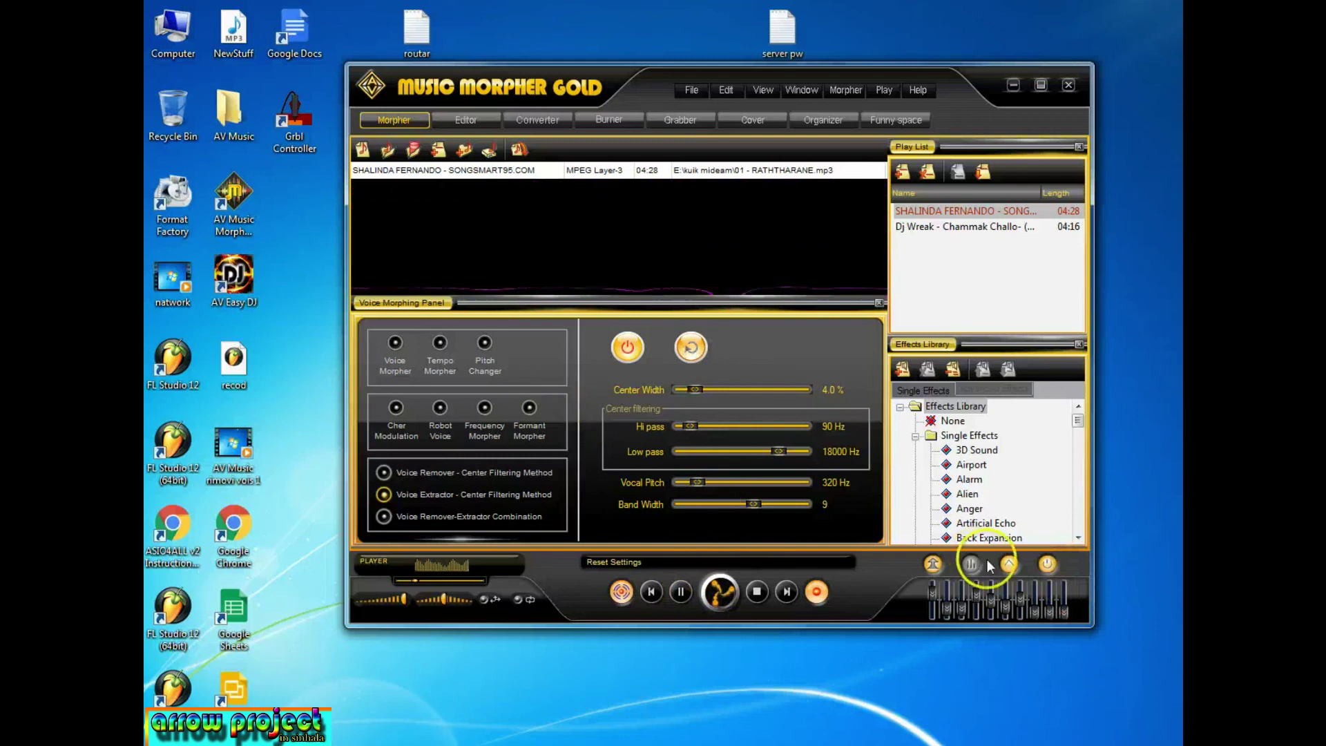
{"action": "left_click", "coordinate": [1046, 565]}
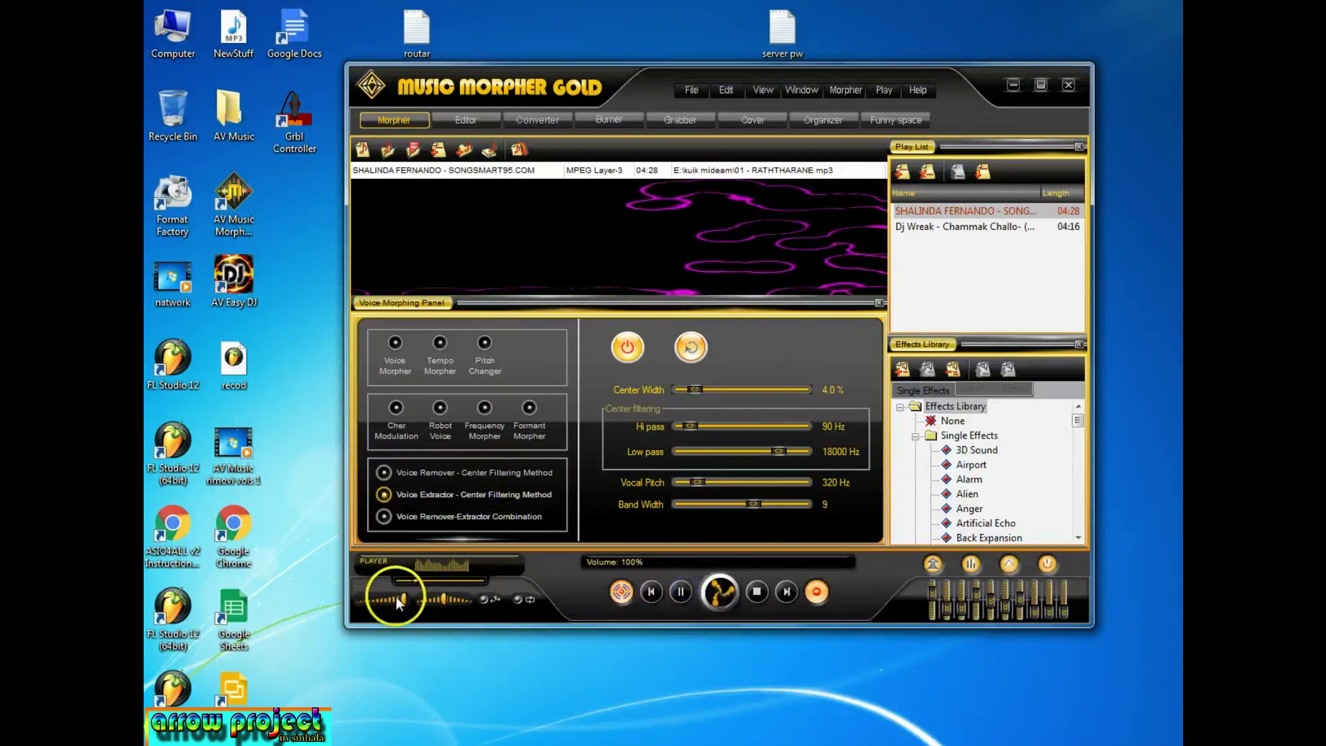
{"action": "left_click_drag", "start_coordinate": [414, 582], "coordinate": [409, 584]}
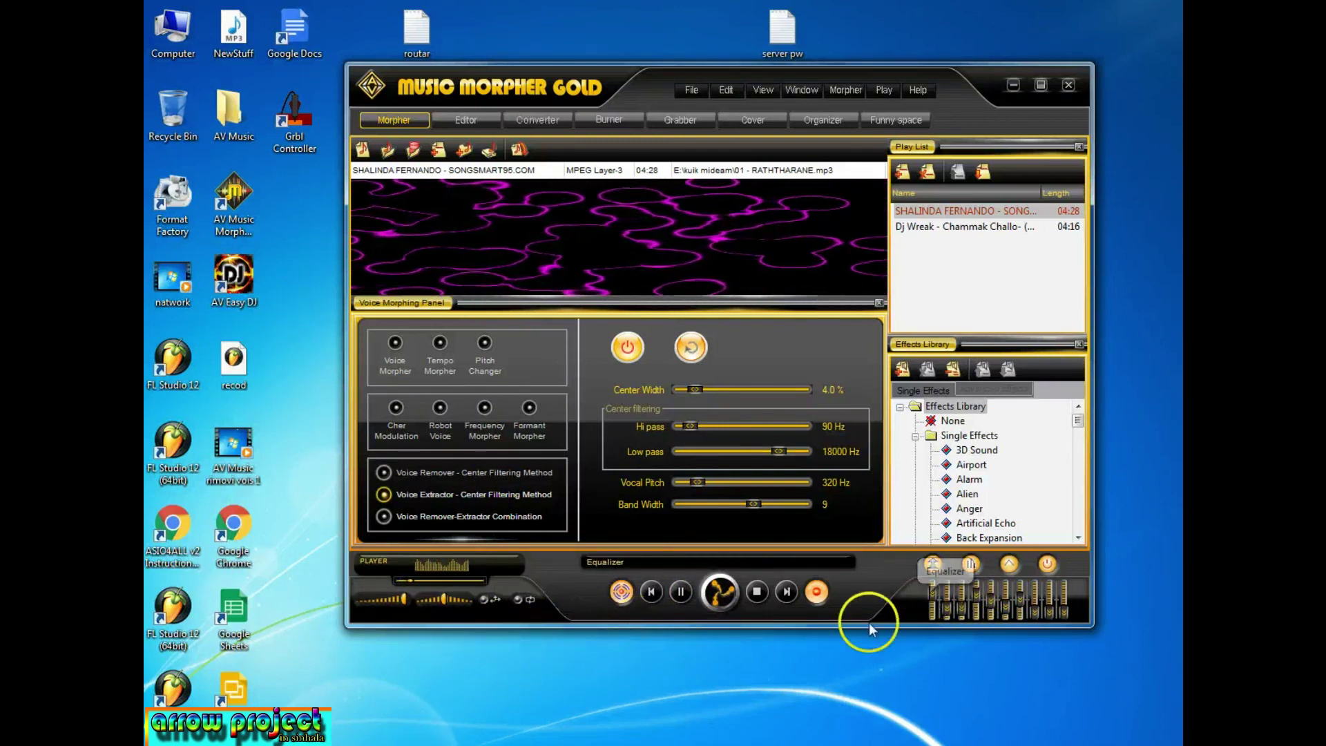
{"action": "left_click", "coordinate": [385, 473]}
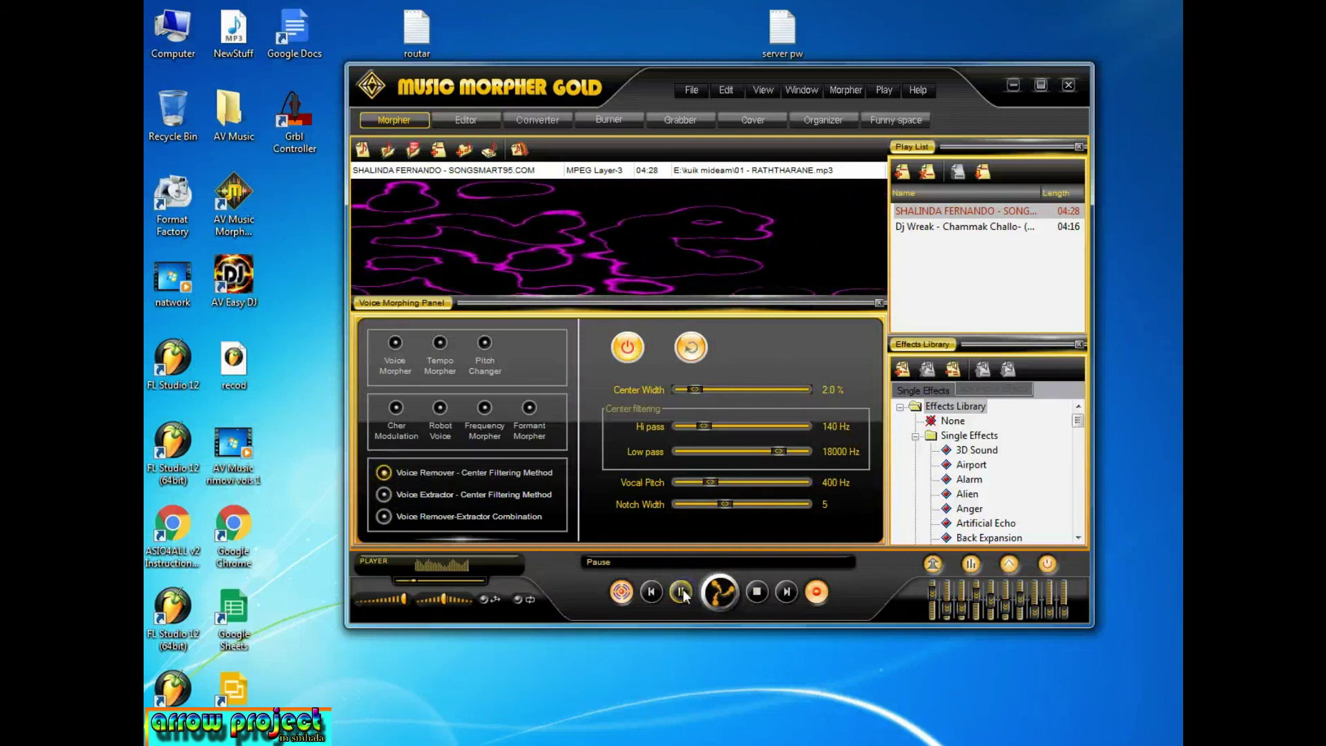
{"action": "left_click", "coordinate": [599, 539]}
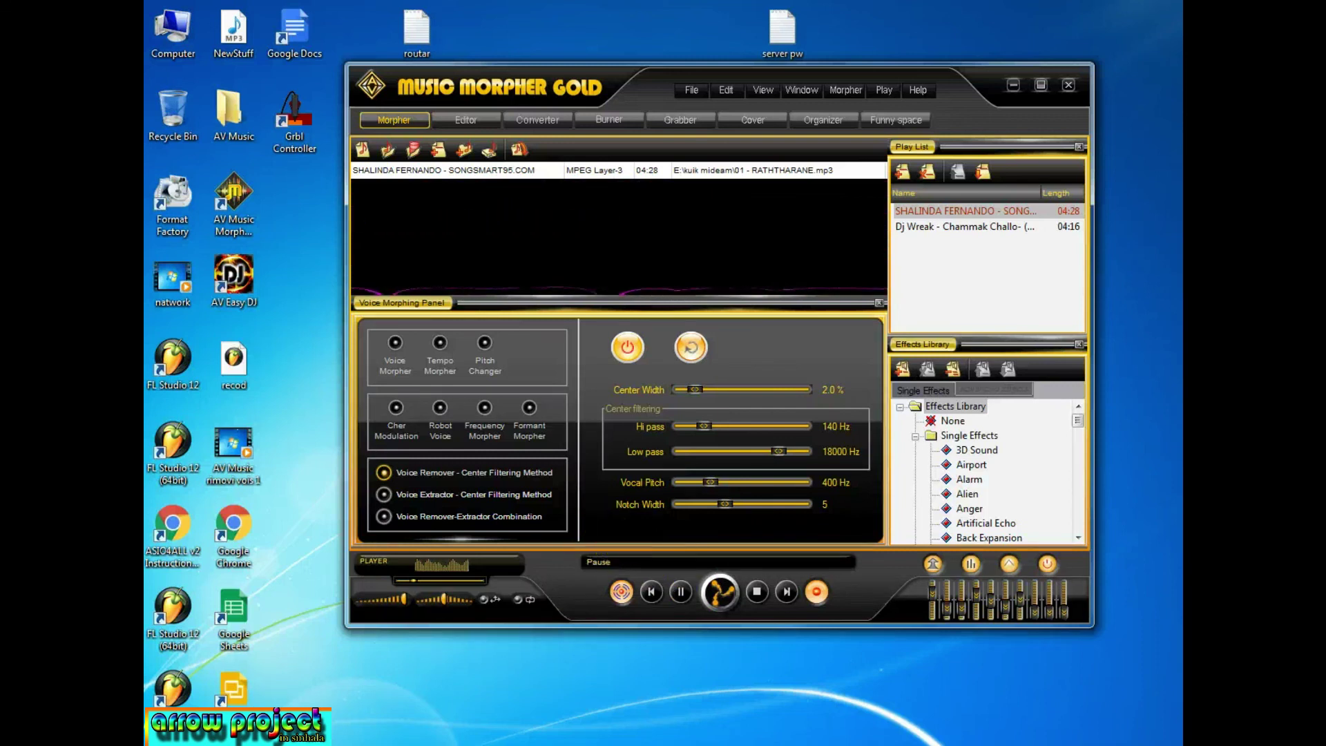
{"action": "right_click", "coordinate": [489, 3]}
{"action": "left_click", "coordinate": [521, 55]}
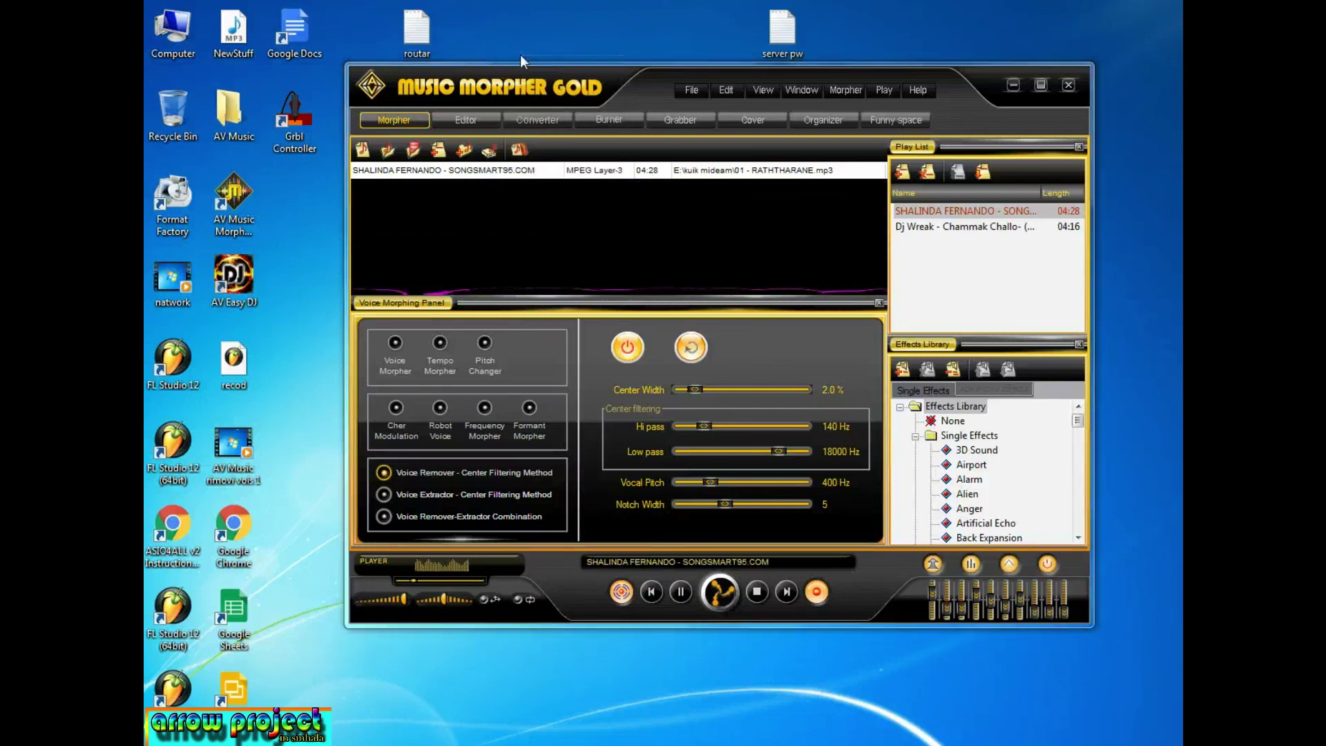
{"action": "left_click", "coordinate": [520, 59]}
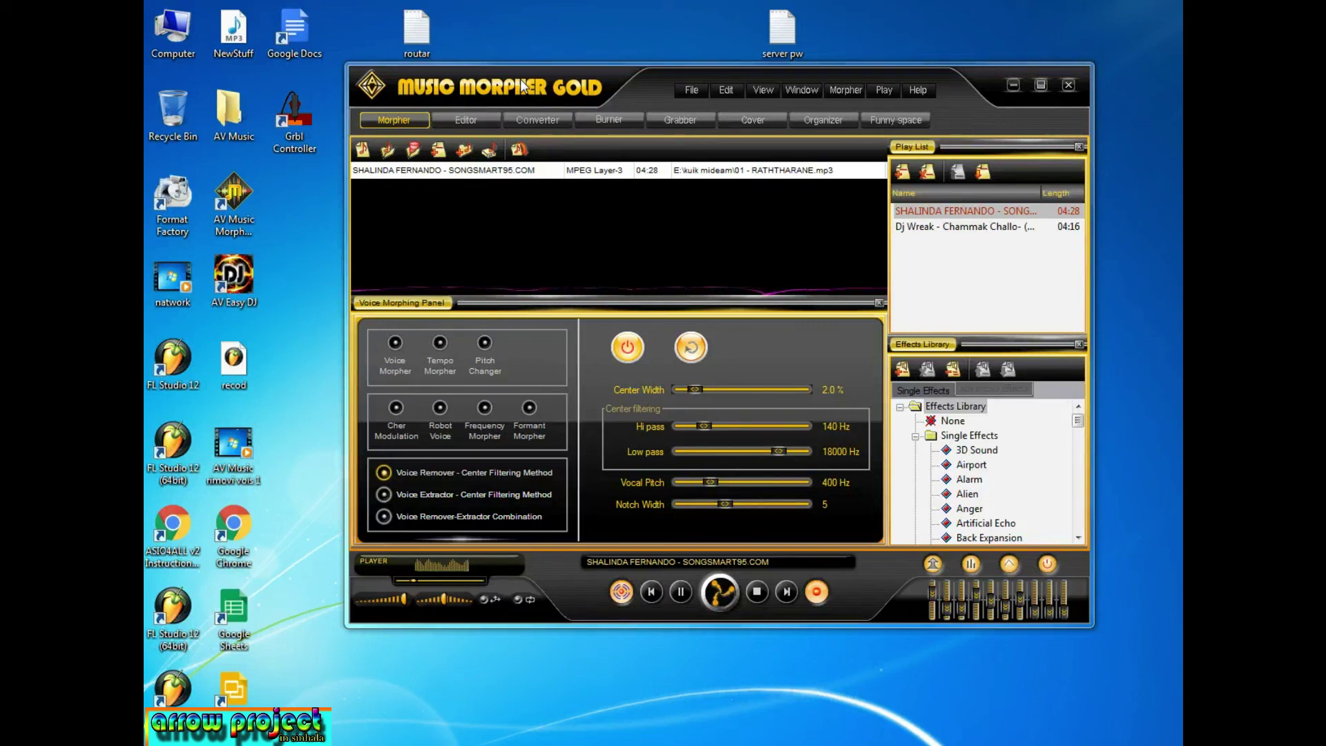
{"action": "right_click", "coordinate": [485, 27]}
{"action": "left_click", "coordinate": [510, 47]}
{"action": "right_click", "coordinate": [510, 40]}
{"action": "left_click", "coordinate": [557, 48]}
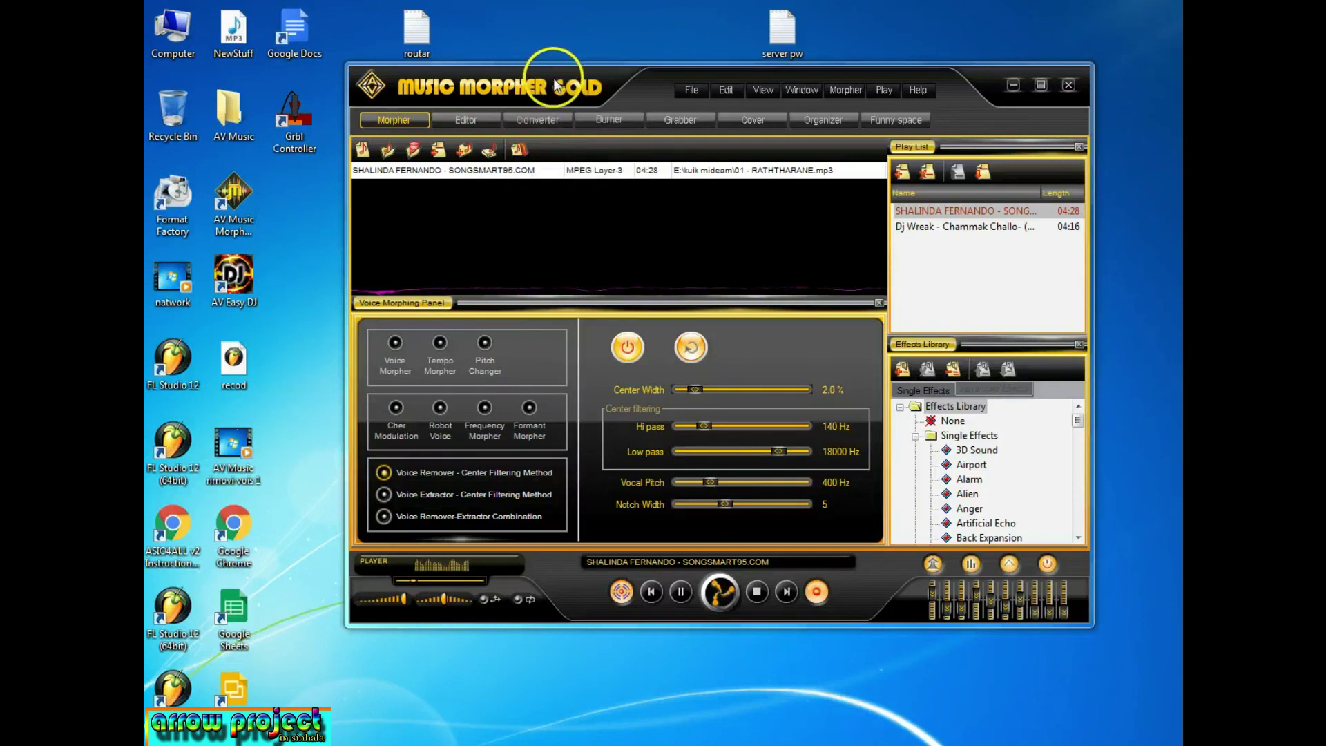
{"action": "right_click", "coordinate": [535, 7]}
{"action": "left_click", "coordinate": [602, 44]}
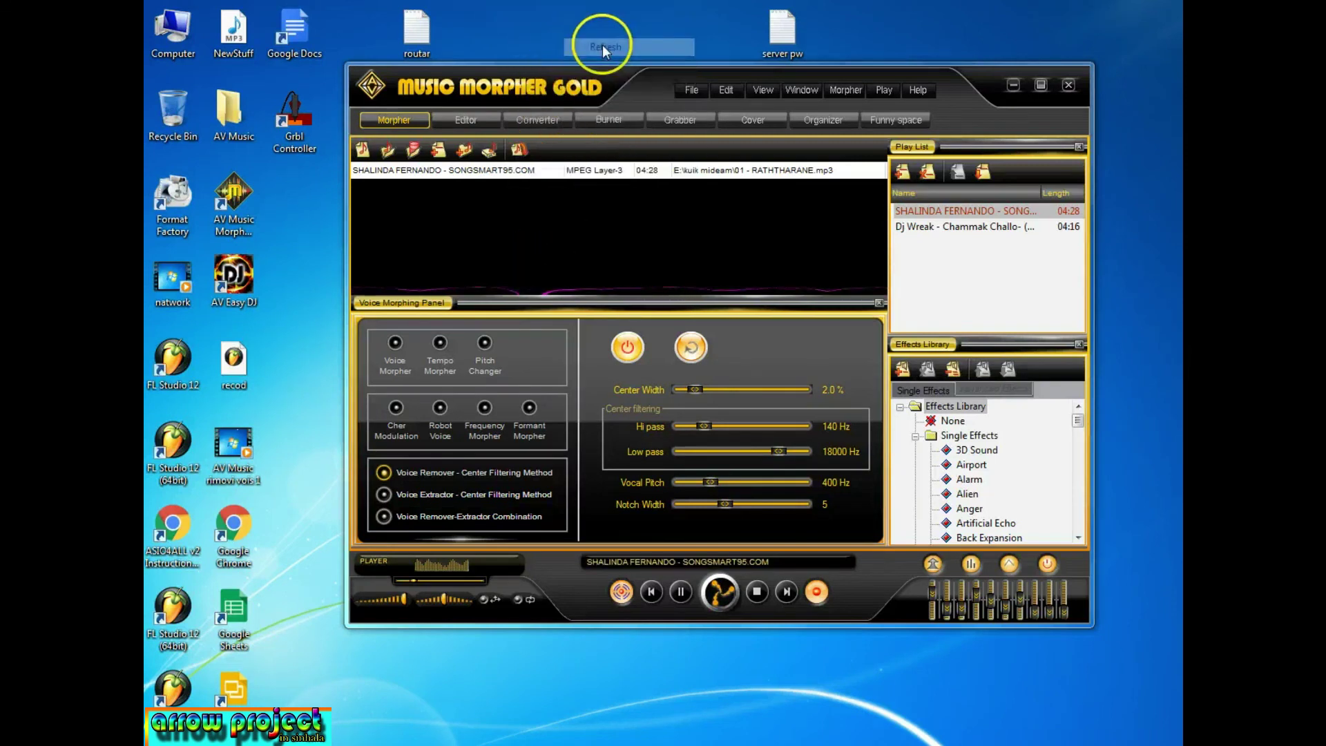
{"action": "left_click", "coordinate": [589, 262]}
{"action": "right_click", "coordinate": [621, 5]}
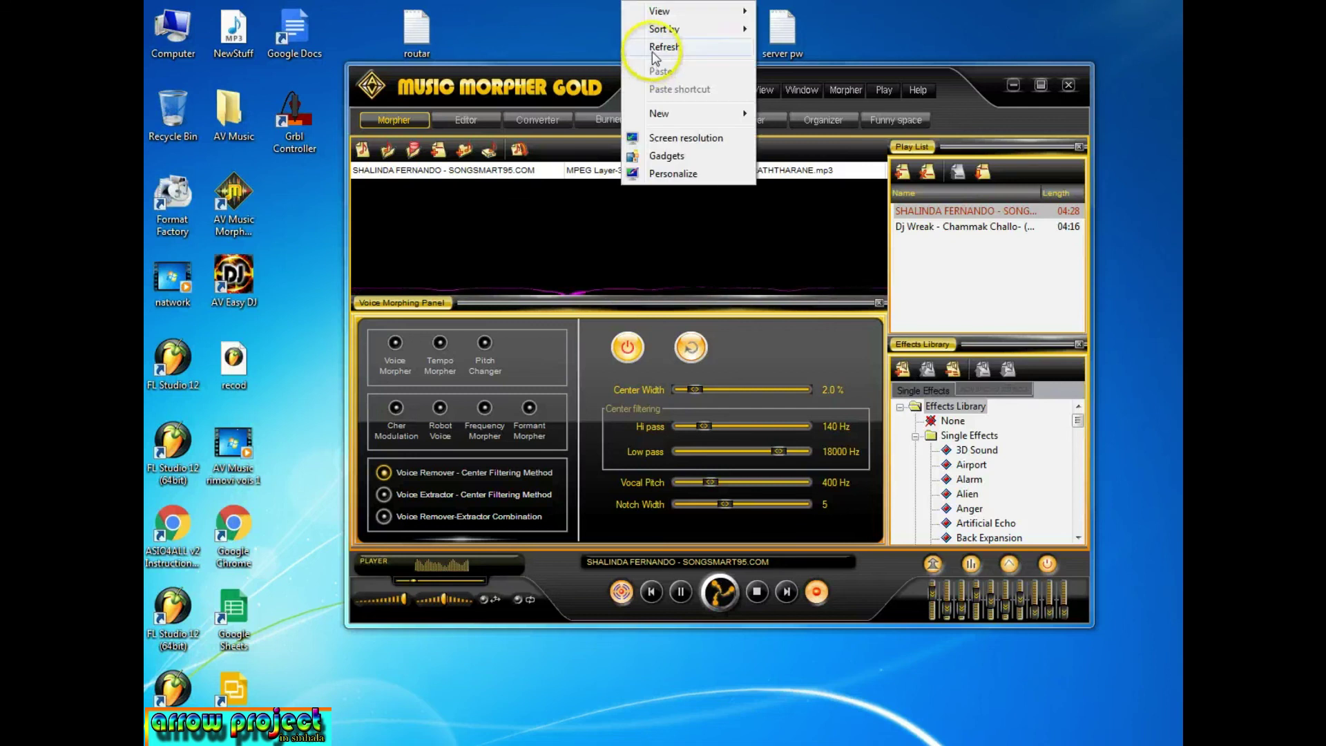
{"action": "left_click", "coordinate": [653, 48]}
{"action": "right_click", "coordinate": [615, 5]}
{"action": "left_click", "coordinate": [649, 51]}
{"action": "left_click_drag", "start_coordinate": [644, 83], "coordinate": [628, 76]}
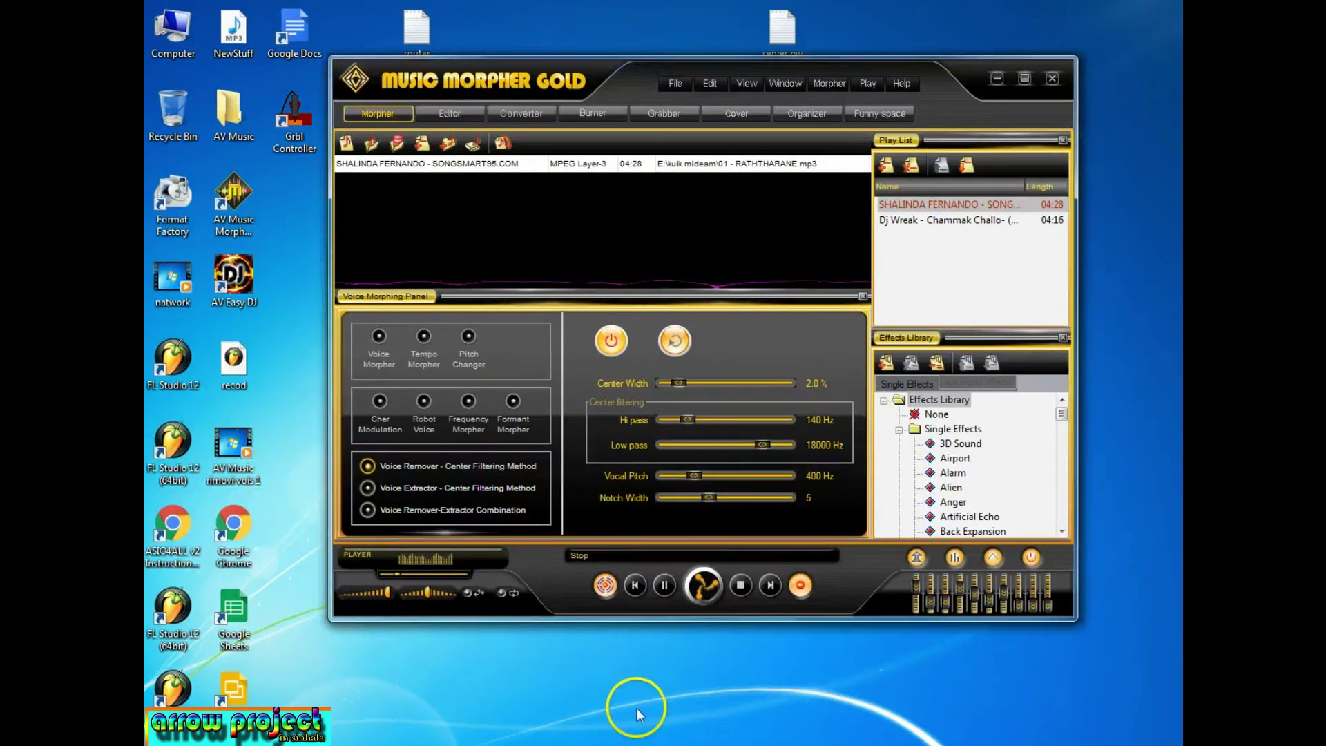